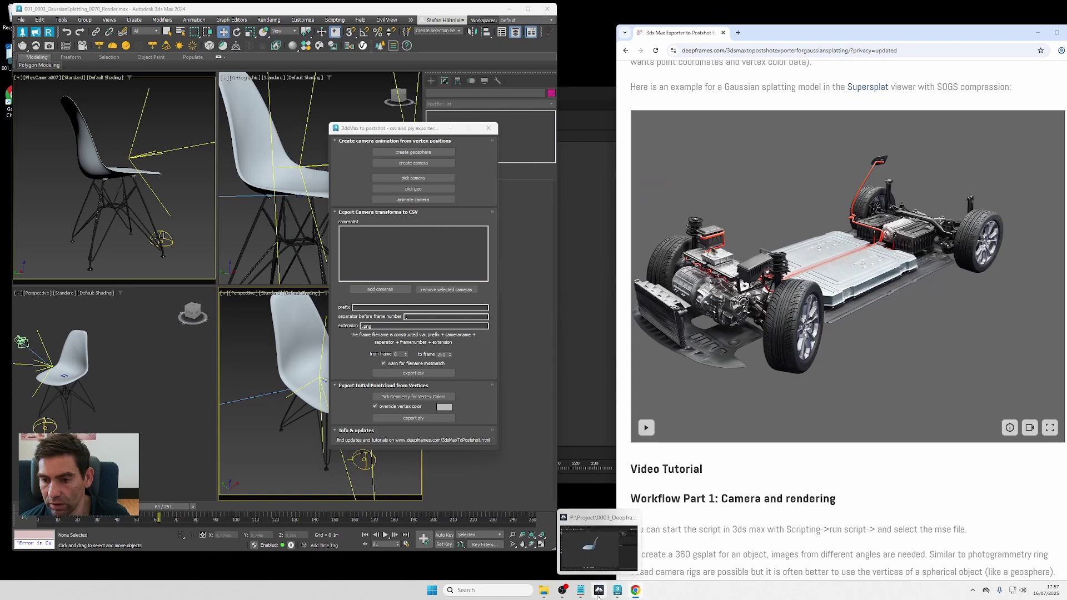
Switch to Postshot and orbit the chair's Gaussian splat to inspect it from several angles.
left_click(597, 592)
left_click_drag(476, 100, 727, 81)
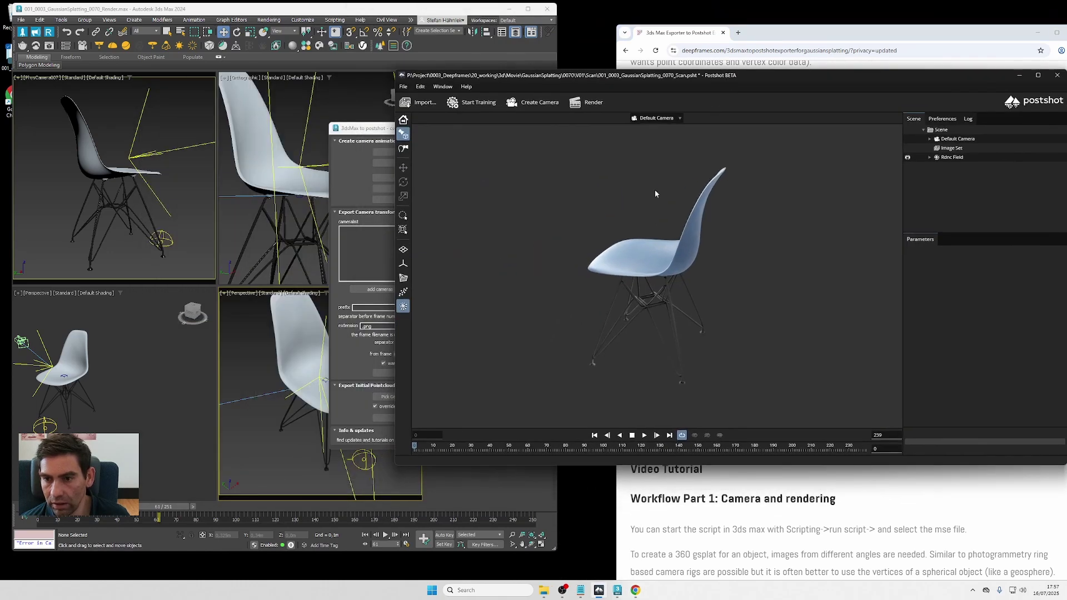
left_click_drag(624, 292, 675, 239)
left_click_drag(672, 311, 671, 319)
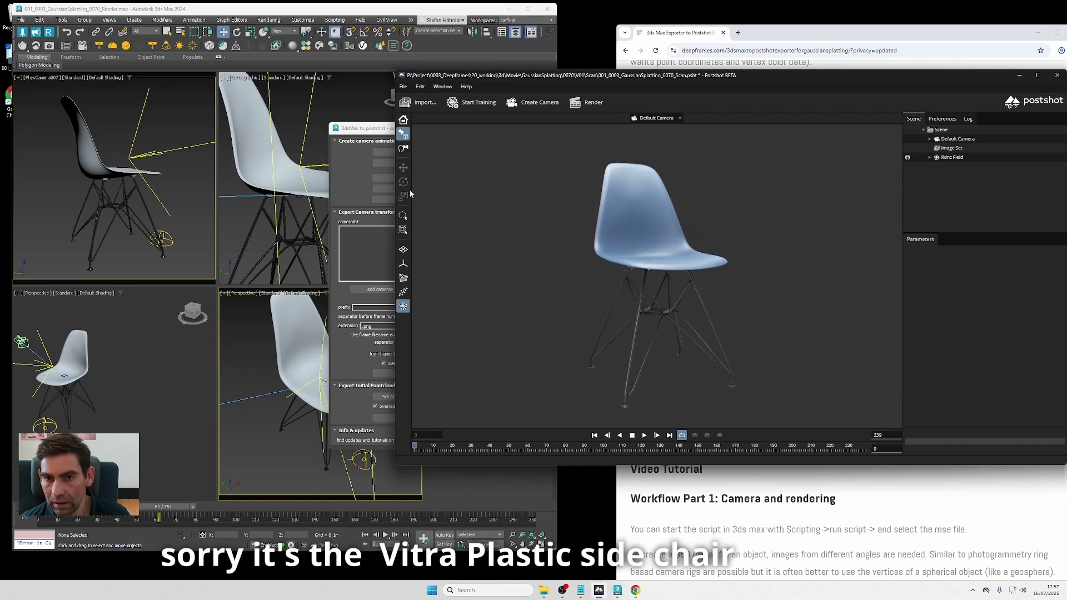
Shrink the Postshot window, place it over the edge of 3ds Max and view the chair splat from above.
left_click(363, 131)
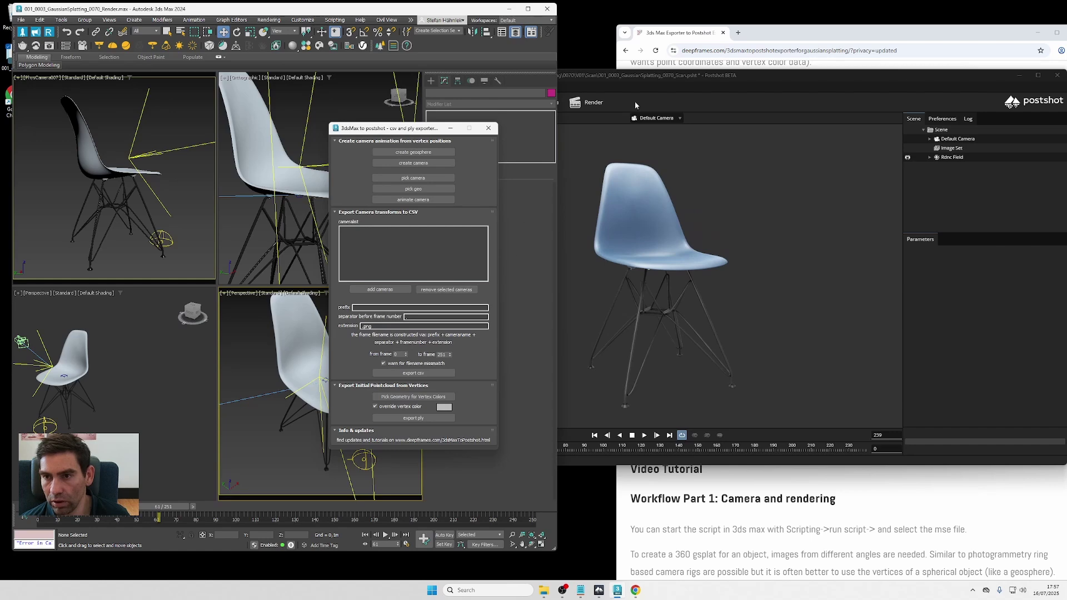
left_click(626, 80)
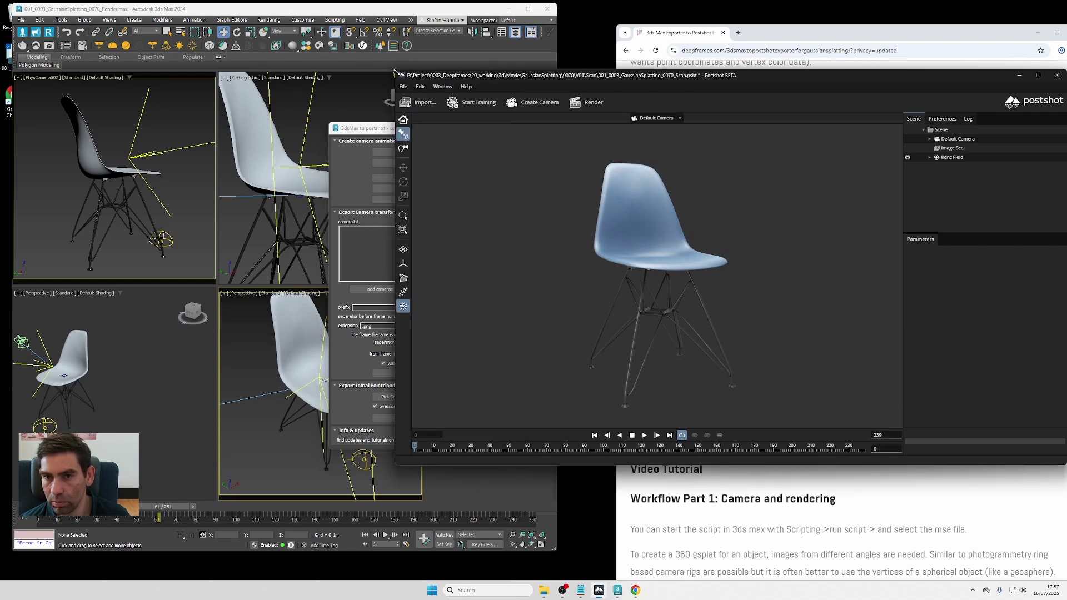
left_click_drag(395, 70, 525, 46)
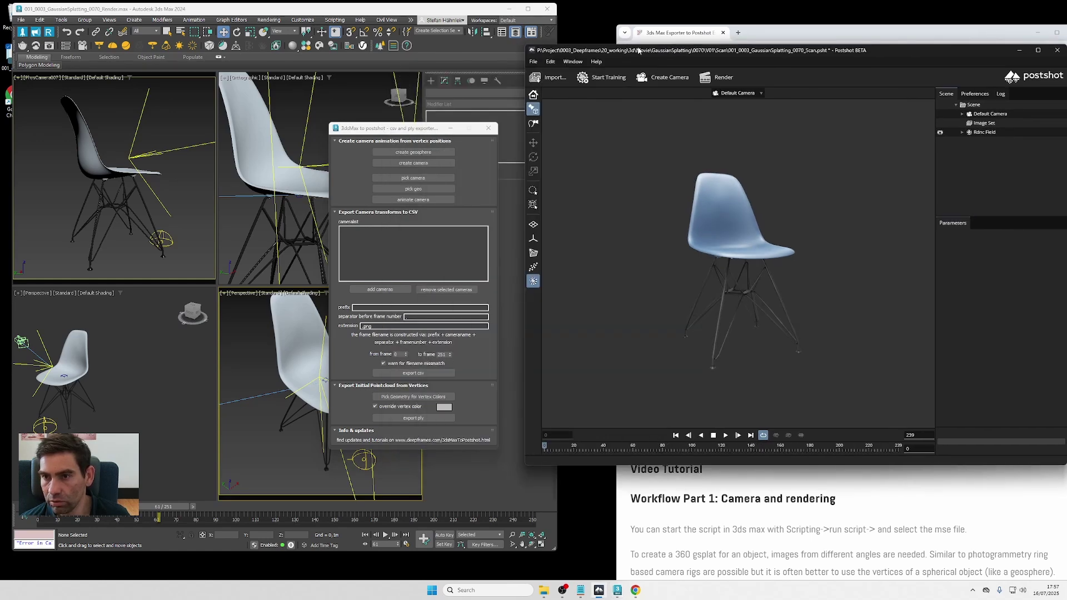
left_click_drag(639, 50, 574, 52)
left_click_drag(702, 214, 662, 248)
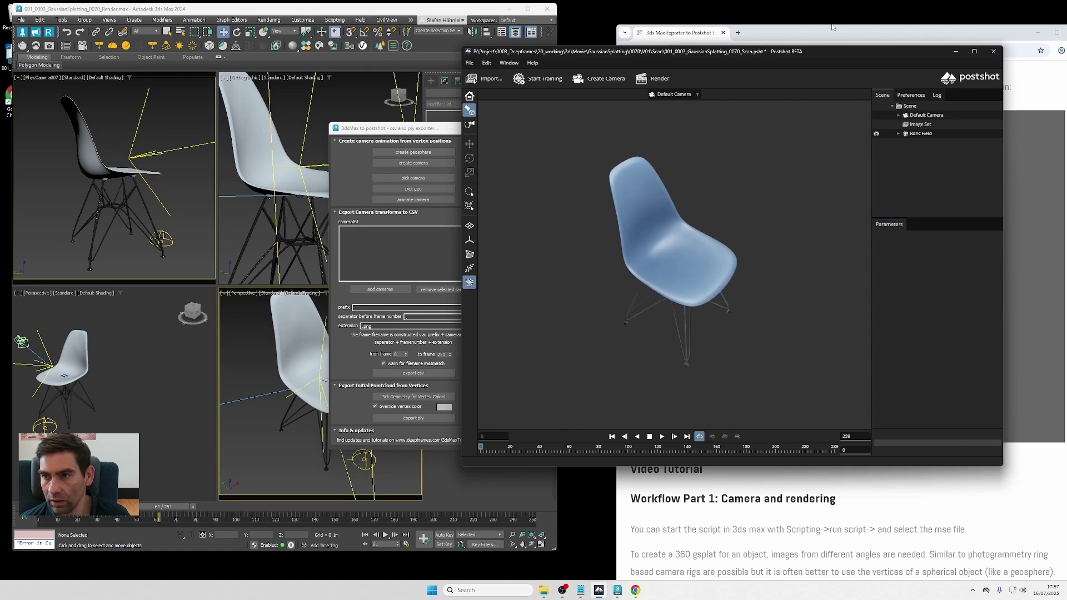
Bring the exporter web page forward, widen its window, rotate the car chassis splat and look through to the Download section.
left_click_drag(823, 33, 743, 24)
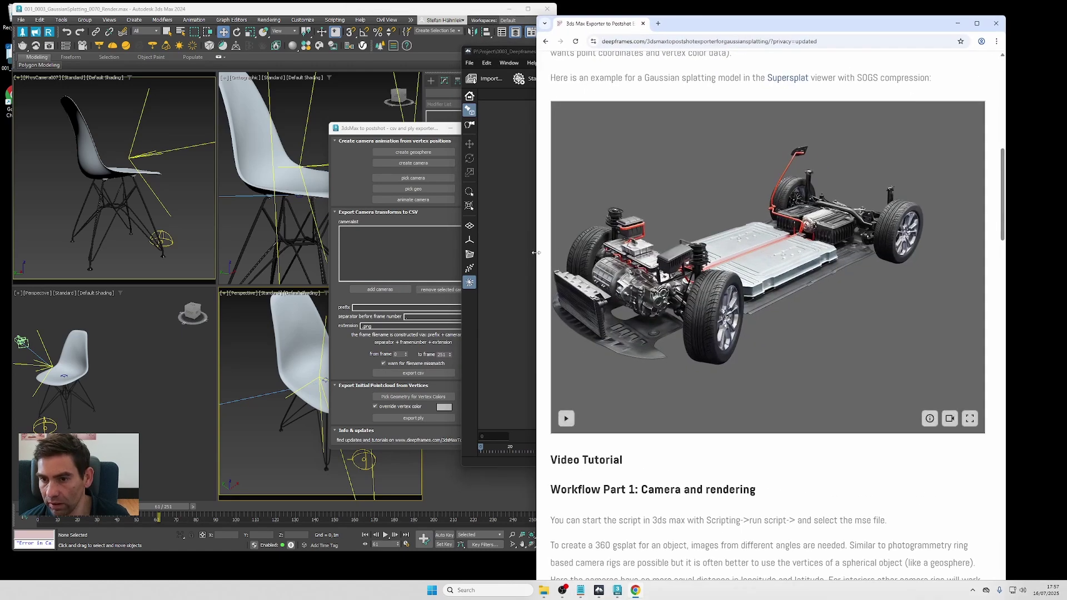
left_click_drag(535, 253, 474, 253)
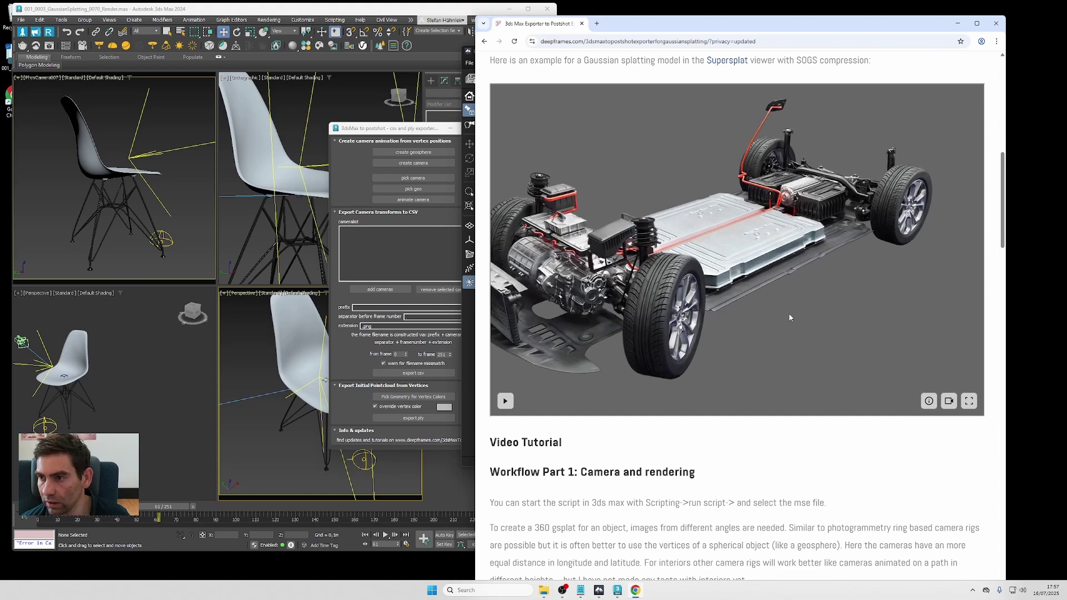
left_click_drag(922, 292, 803, 354)
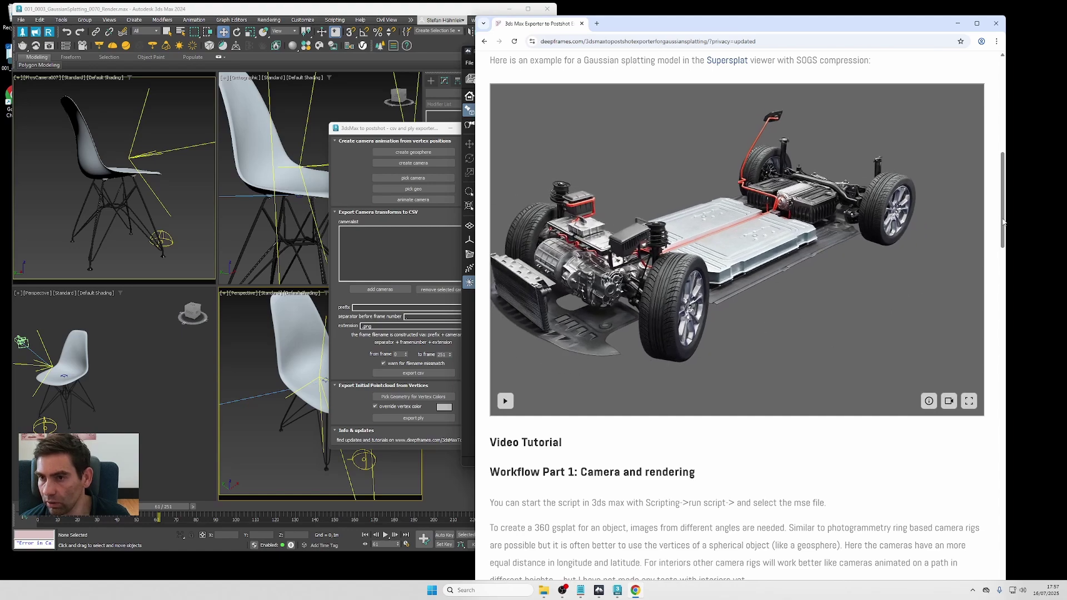
left_click_drag(1004, 221, 993, 532)
scroll(1007, 257, "down", 5)
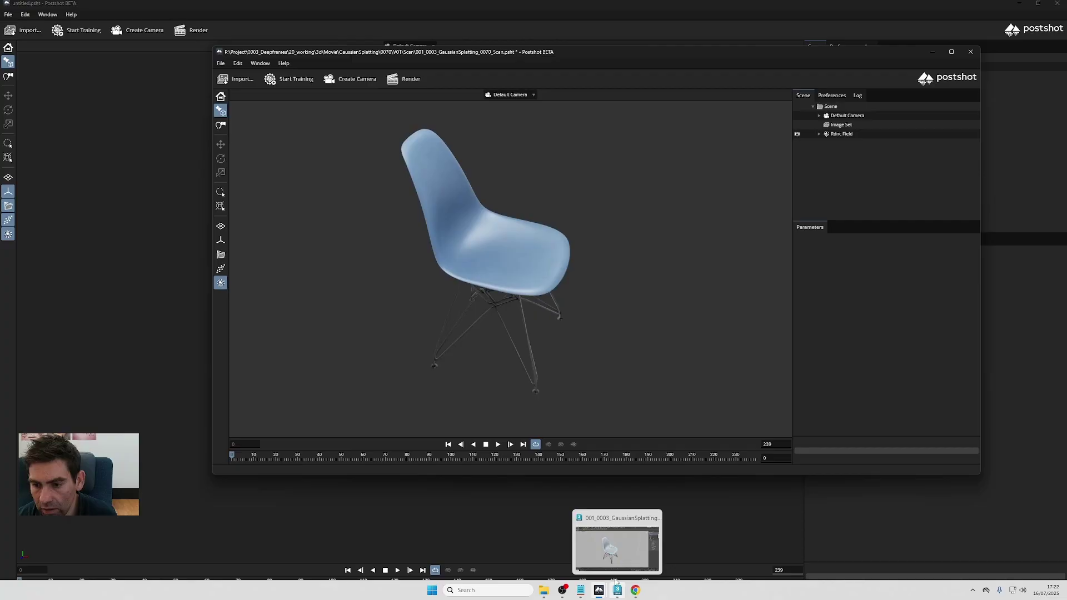
Switch to 3ds Max and inspect the chair model in the perspective view from above and from lower down.
left_click(619, 548)
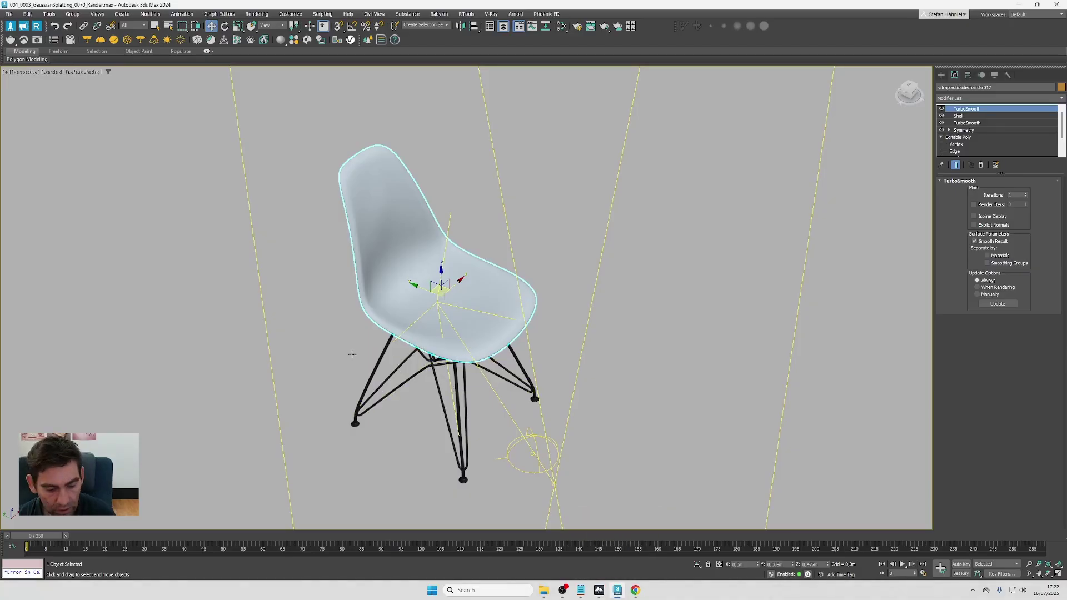
scroll(356, 352, "up", 2)
scroll(352, 354, "down", 5)
scroll(351, 354, "down", 4)
middle_click_drag(352, 355, 355, 325, "alt")
scroll(355, 334, "up", 4)
scroll(349, 369, "up", 4)
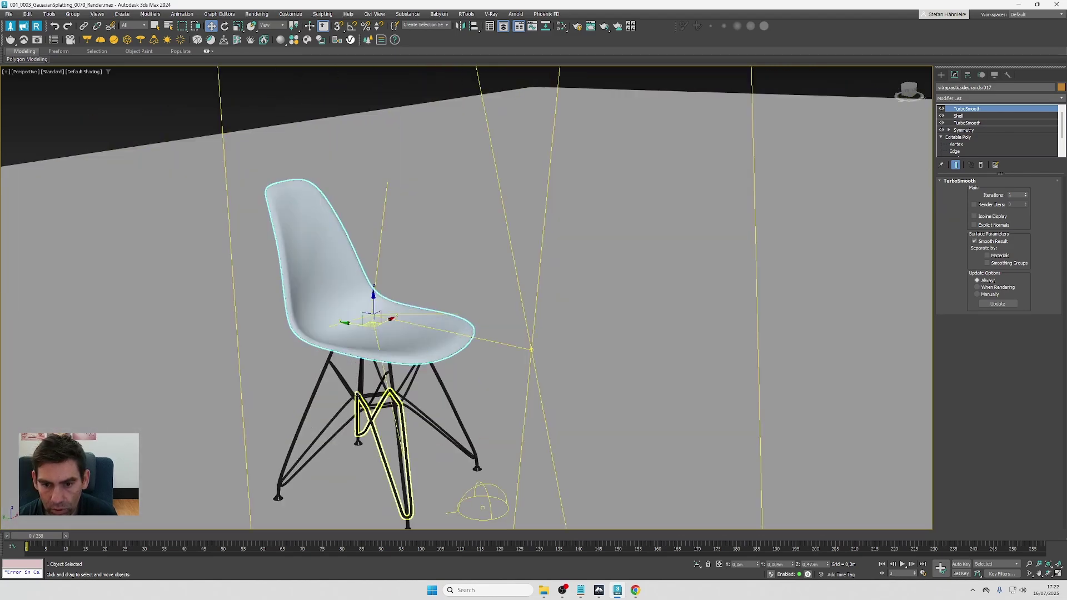
Select the VRay plane light beside the chair to inspect the lighting setup, and clear the selection.
left_click(531, 351)
scroll(532, 352, "down", 3)
mouse_move(518, 356)
middle_mouse_down("alt")
mouse_move(547, 362)
mouse_move(513, 361)
middle_mouse_up("alt")
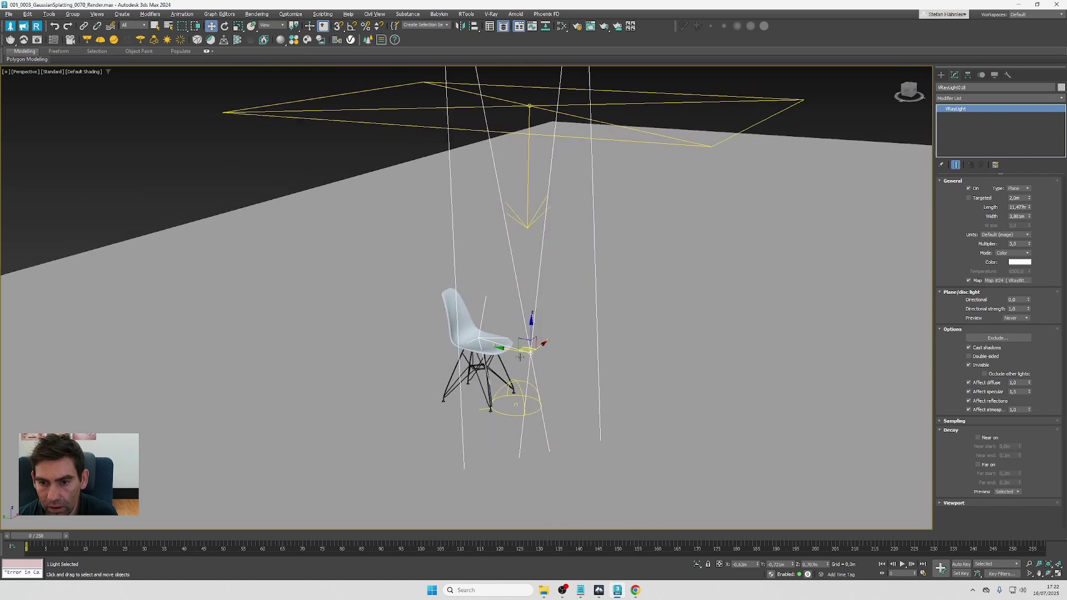
left_click(245, 164)
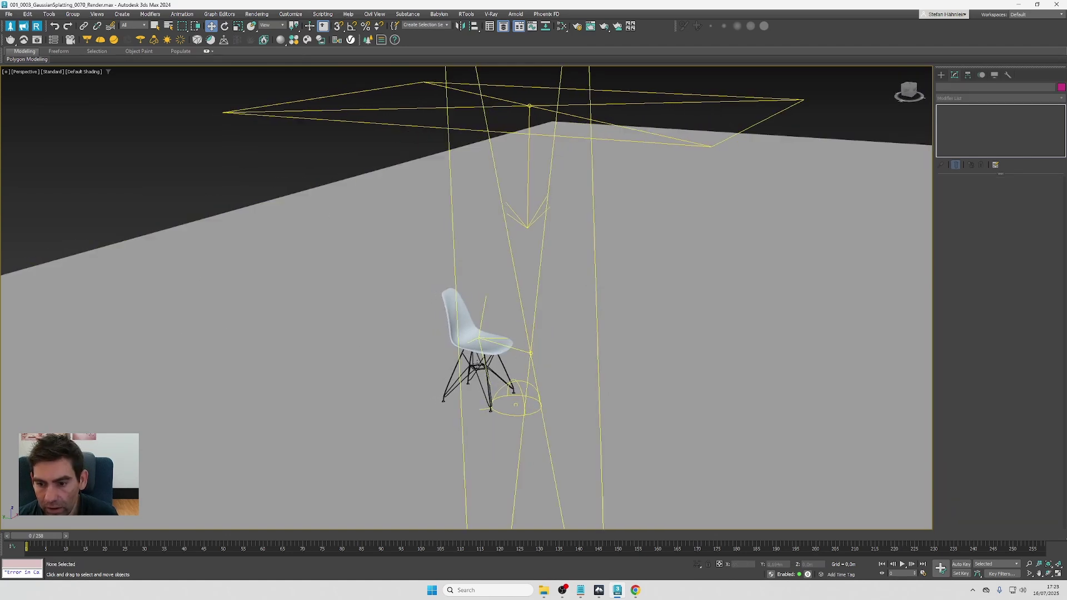
Run the 001_exportcsvpolycam script from the Desktop and move the exporter window clear of the chair.
left_click(637, 593)
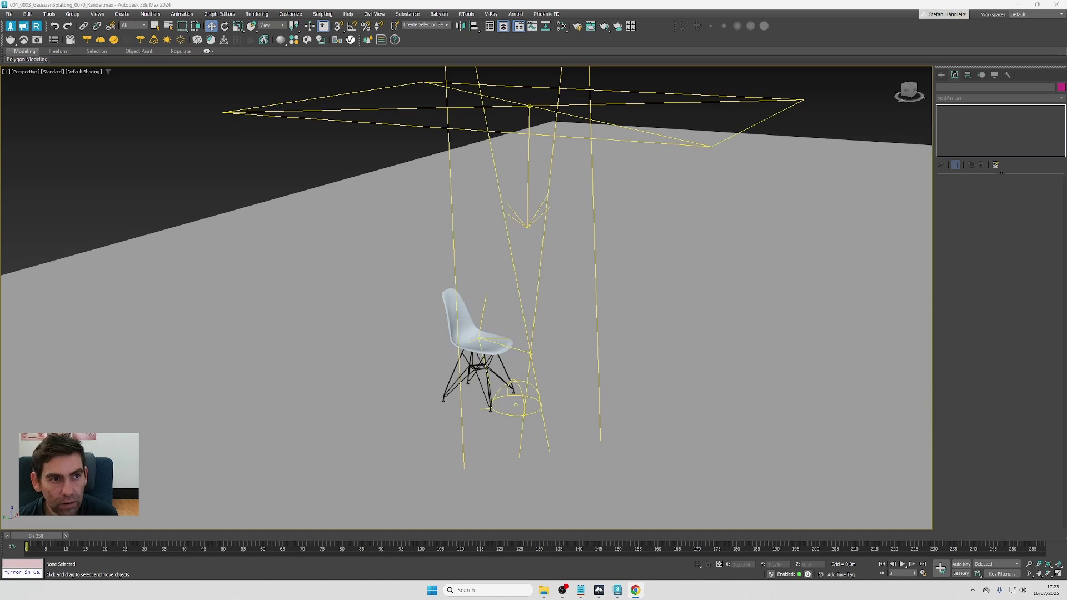
left_click(323, 15)
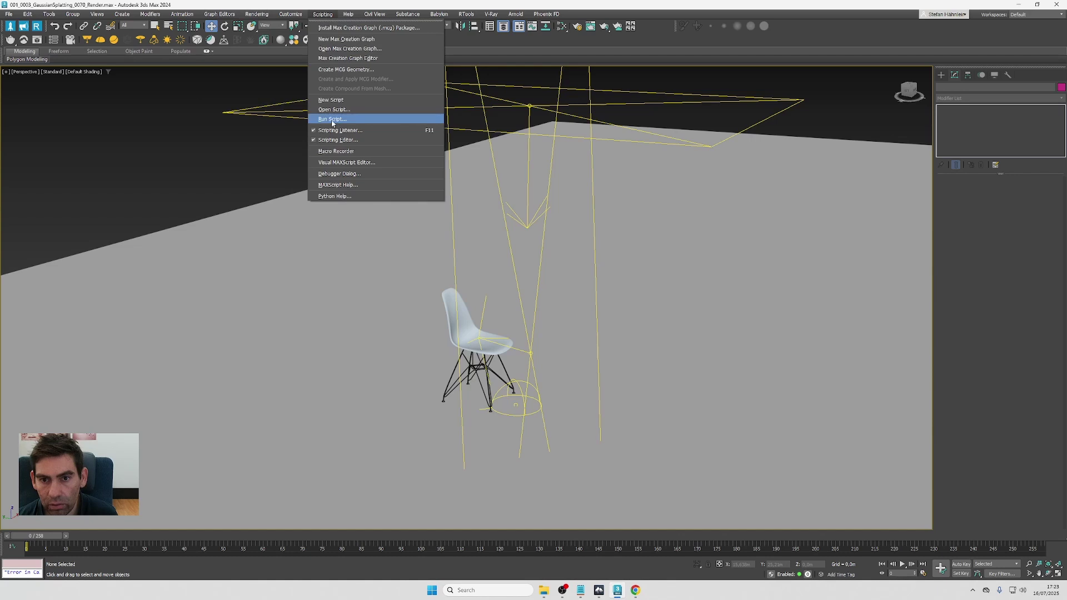
left_click(333, 119)
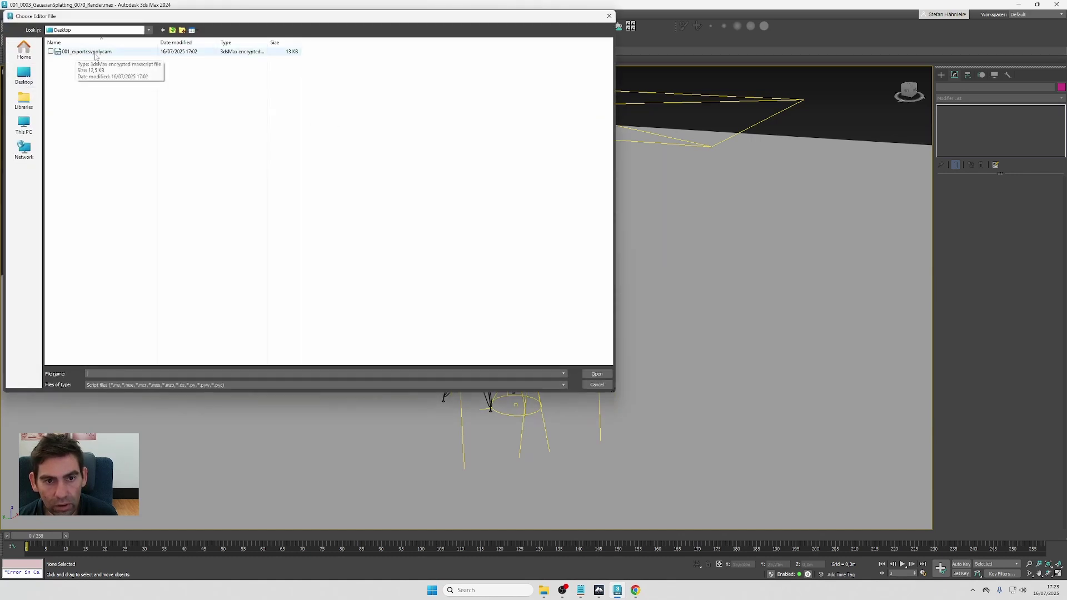
left_click_drag(268, 43, 345, 42)
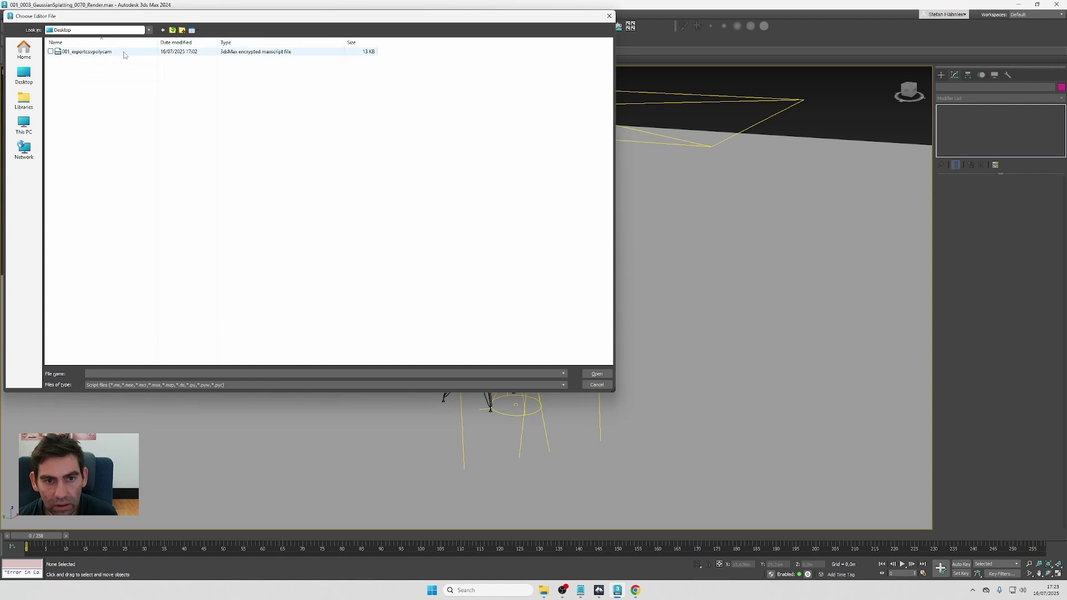
left_click(90, 52)
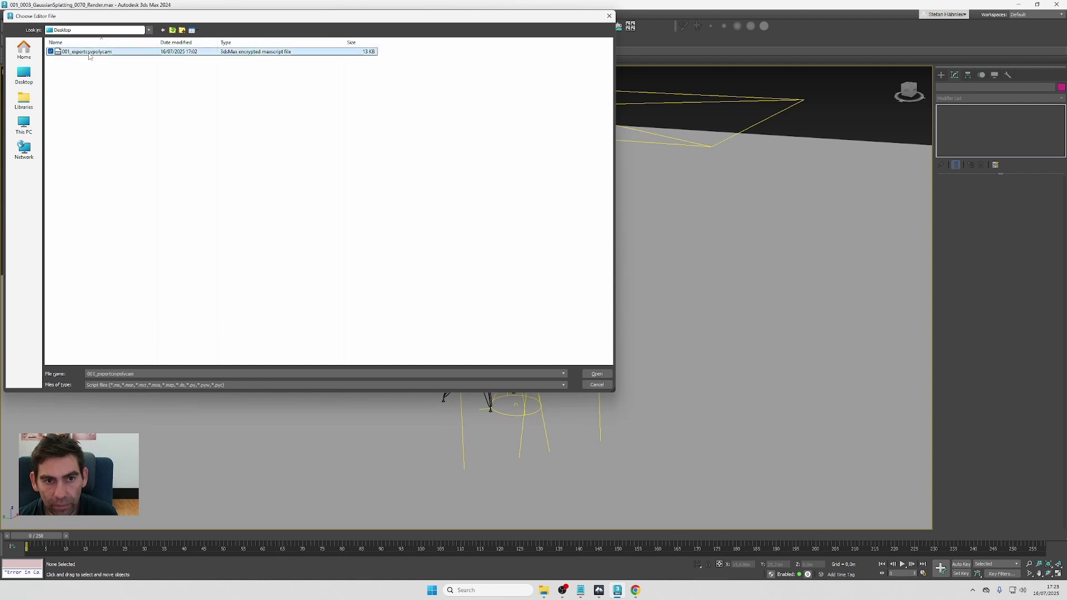
left_click(599, 374)
left_click_drag(511, 131, 232, 122)
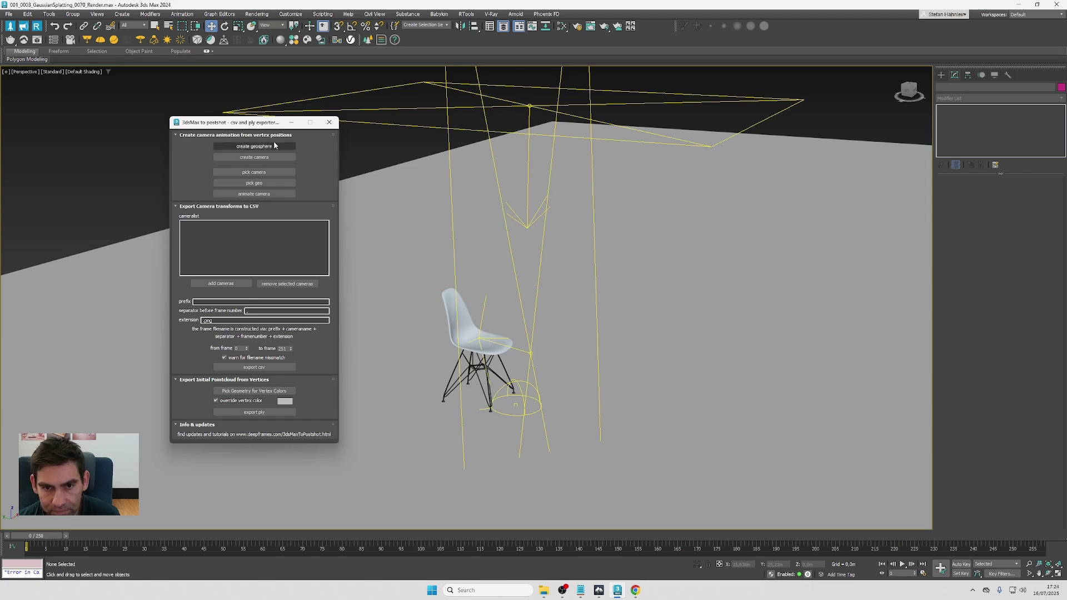
Select the chair's seat shell and examine the chair from above and from the side.
left_click(452, 306)
scroll(495, 343, "up", 2)
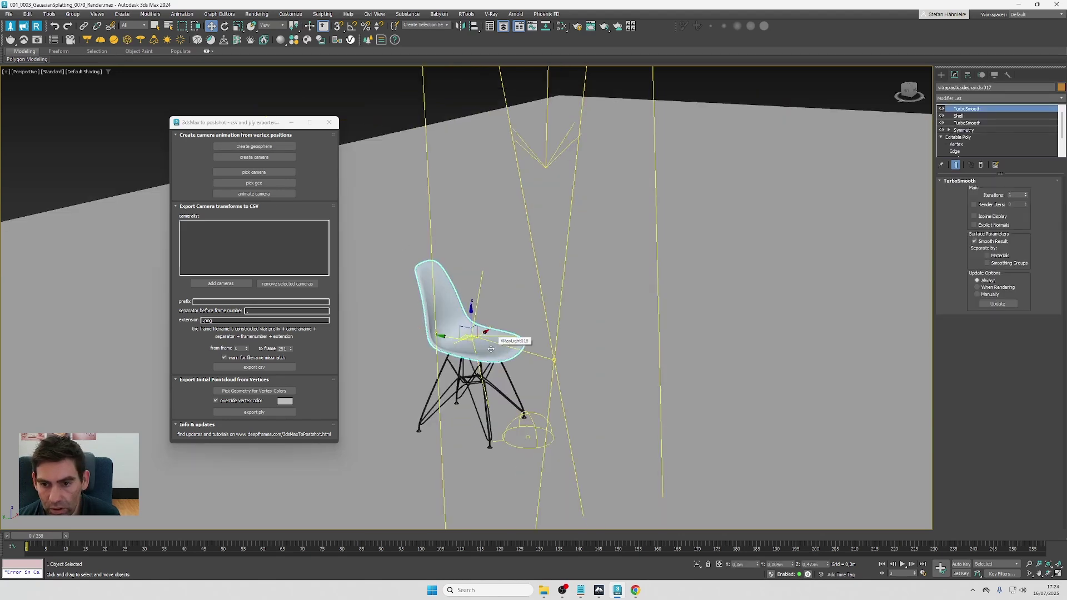
scroll(495, 343, "up", 3)
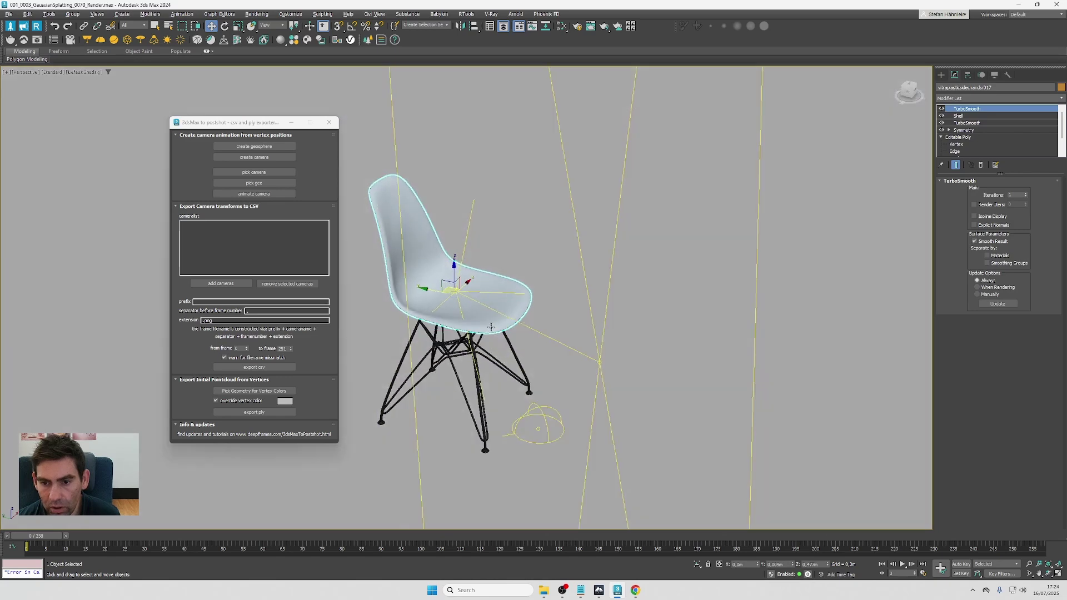
middle_click_drag(491, 327, 464, 309, "alt")
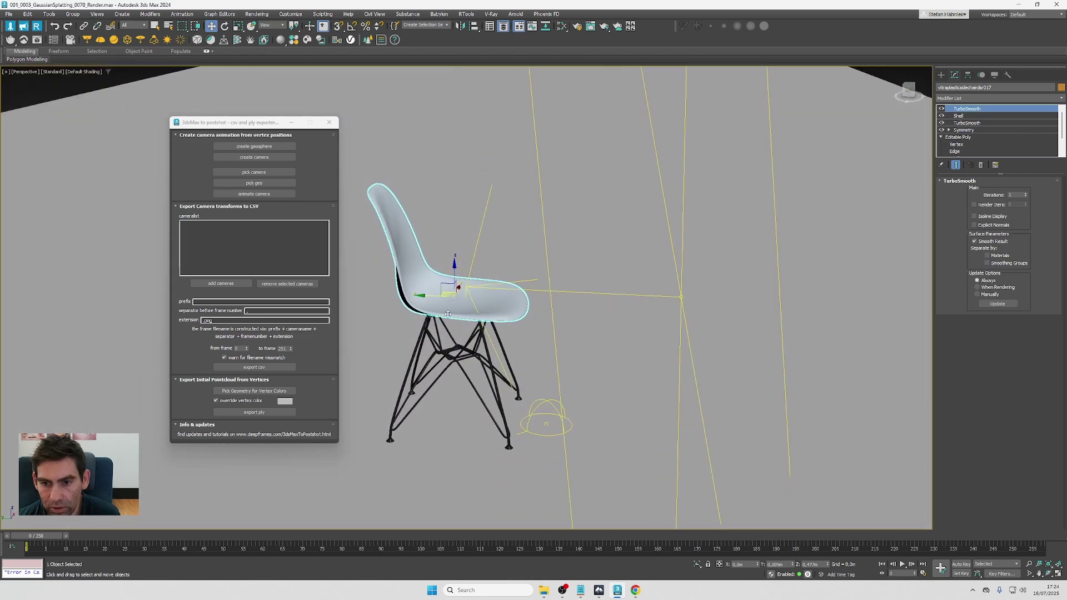
scroll(442, 307, "down", 4)
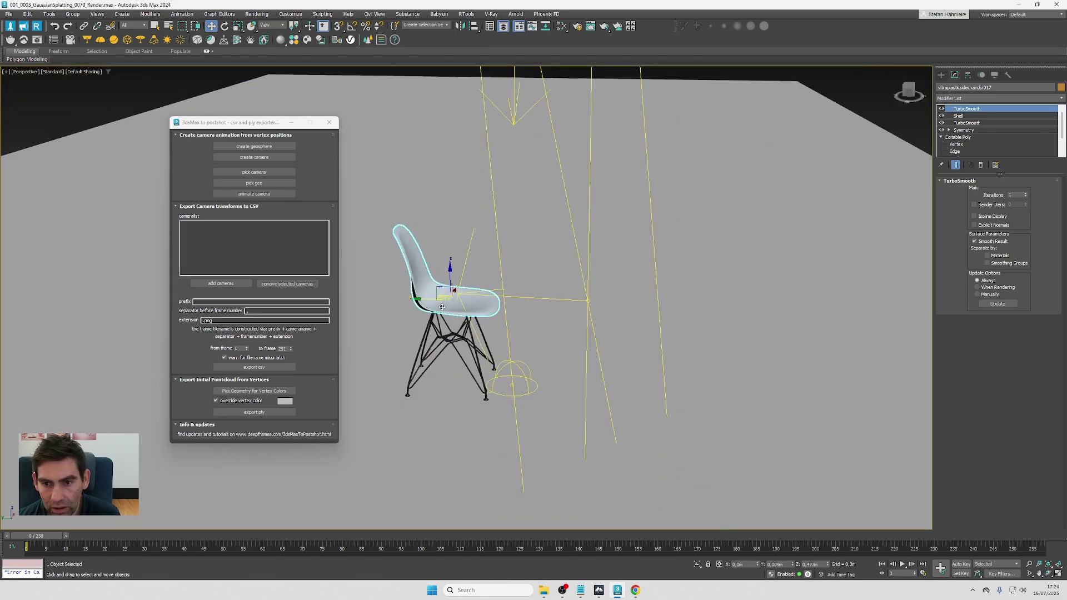
Create a geosphere with the exporter script and scale it up uniformly around the chair, checking it in the front view.
left_click_drag(258, 123, 170, 115)
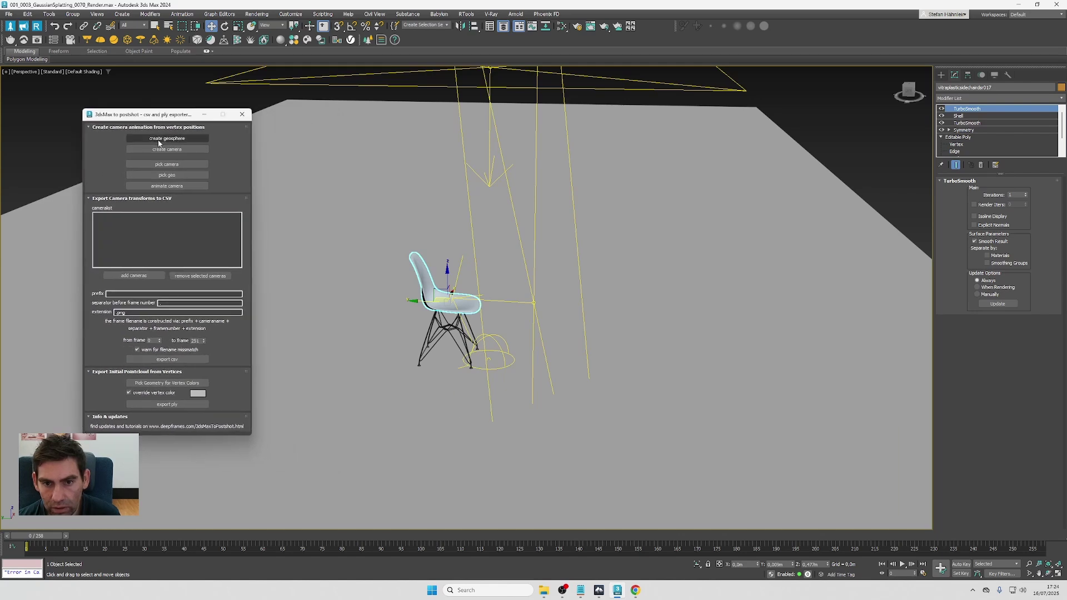
left_click(159, 138)
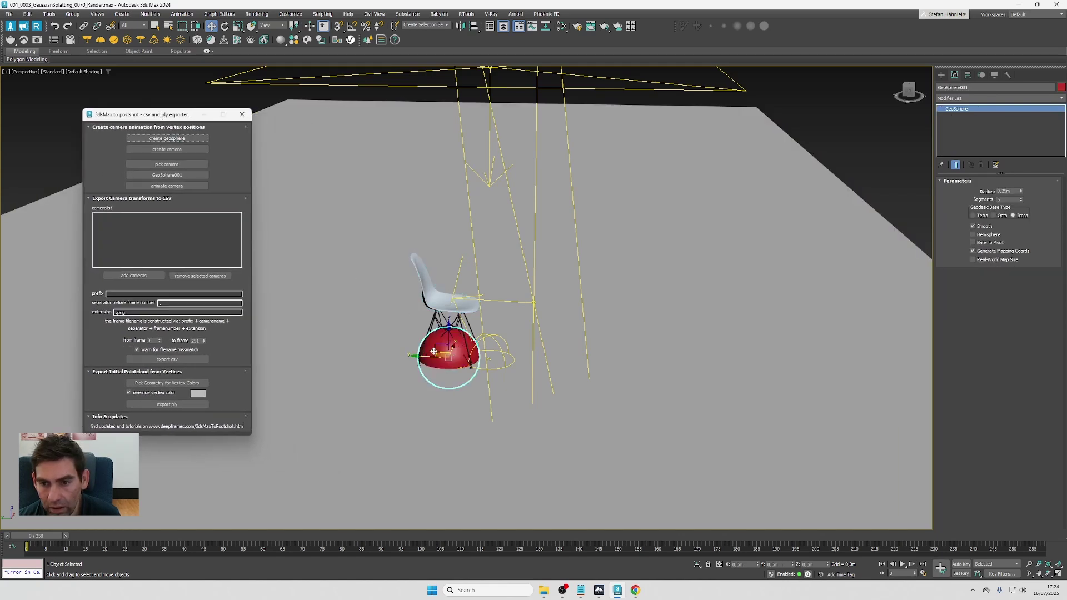
key("r")
left_click_drag(454, 357, 424, 310)
key("f")
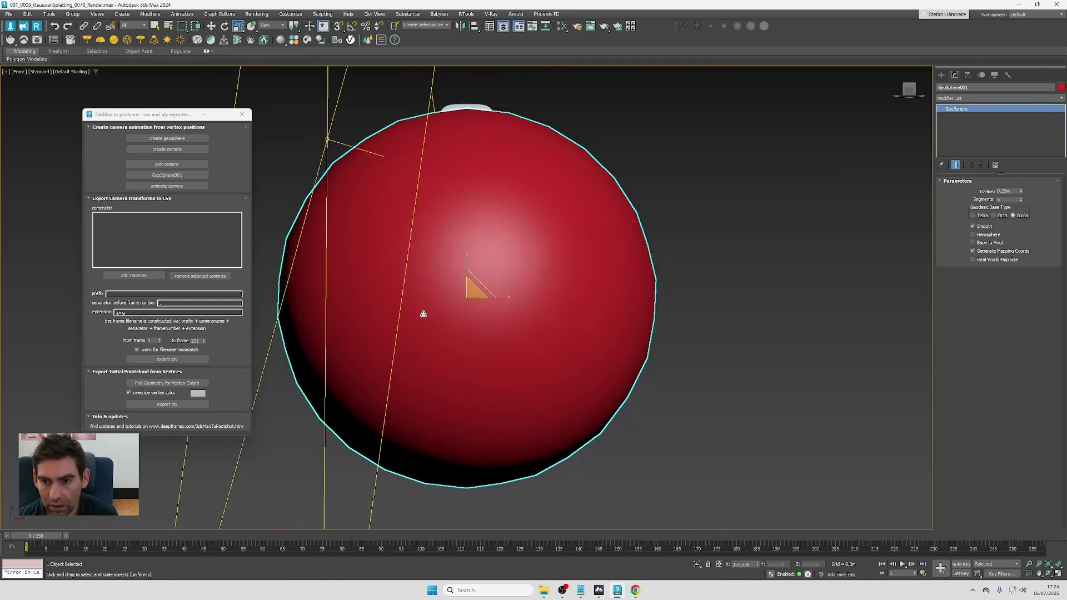
Raise the geosphere in wireframe display to centre it vertically on the chair, and enlarge it further.
scroll(423, 313, "down", 3)
key("w")
key("F3")
left_click_drag(466, 274, 462, 194)
key("r")
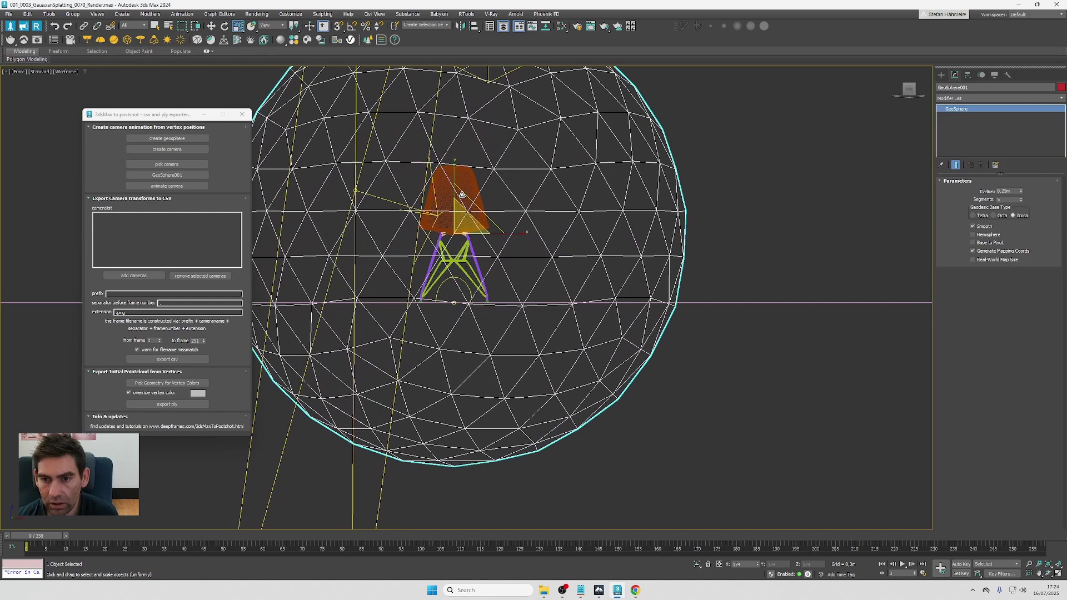
scroll(450, 263, "down", 3)
middle_click_drag(451, 278, 414, 298, "alt")
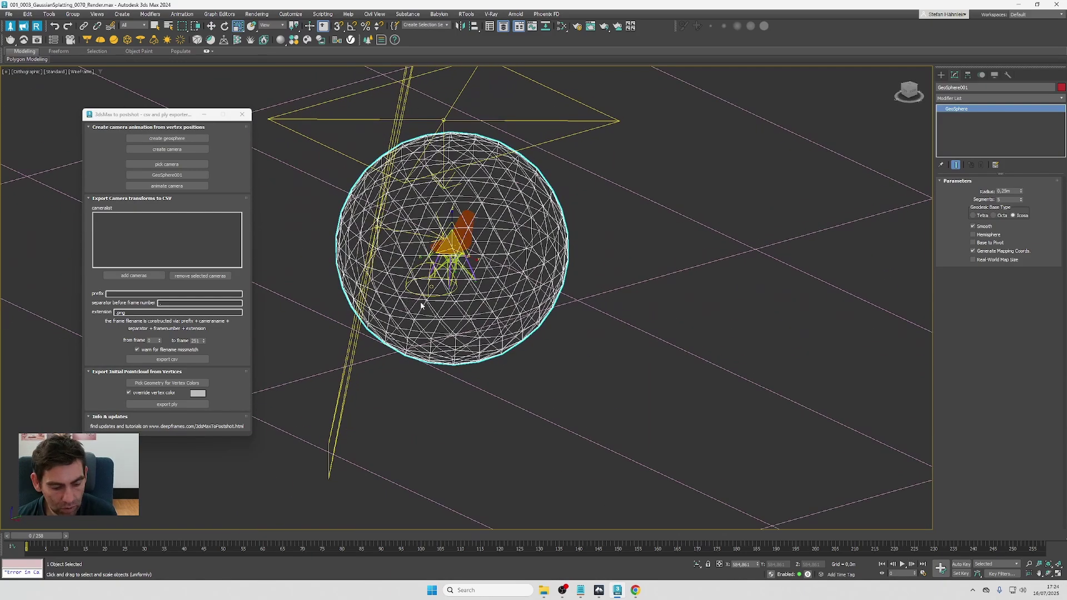
Return to shaded display, make the geosphere see-through and show edged faces.
key("F3")
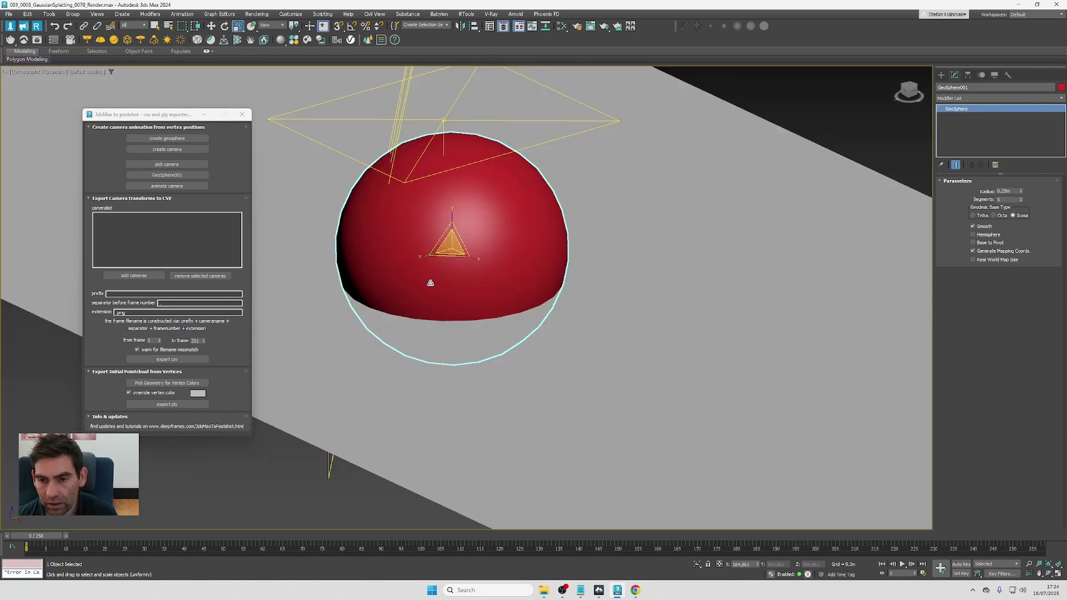
mouse_move(429, 281)
middle_mouse_down("alt")
mouse_move(534, 278)
mouse_move(481, 262)
middle_mouse_up("alt")
key("alt+x")
scroll(523, 252, "up", 2)
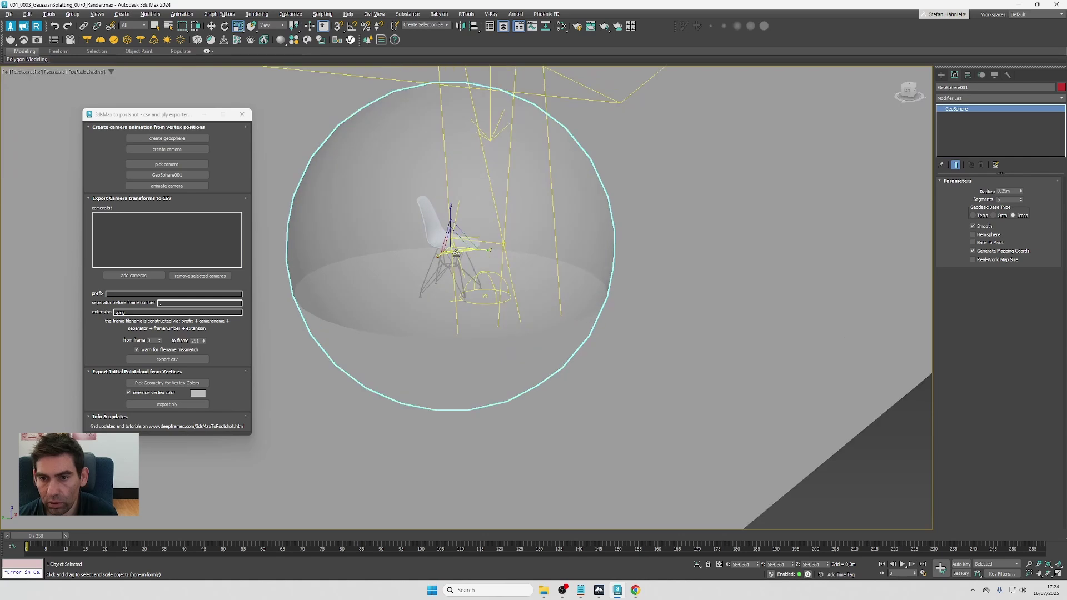
key("F4")
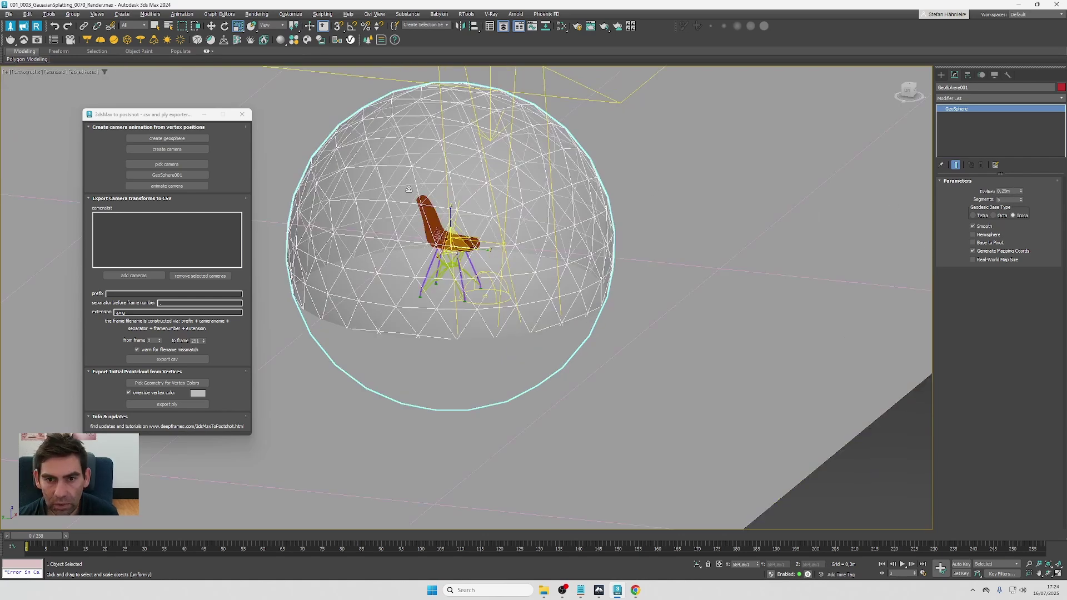
key("7")
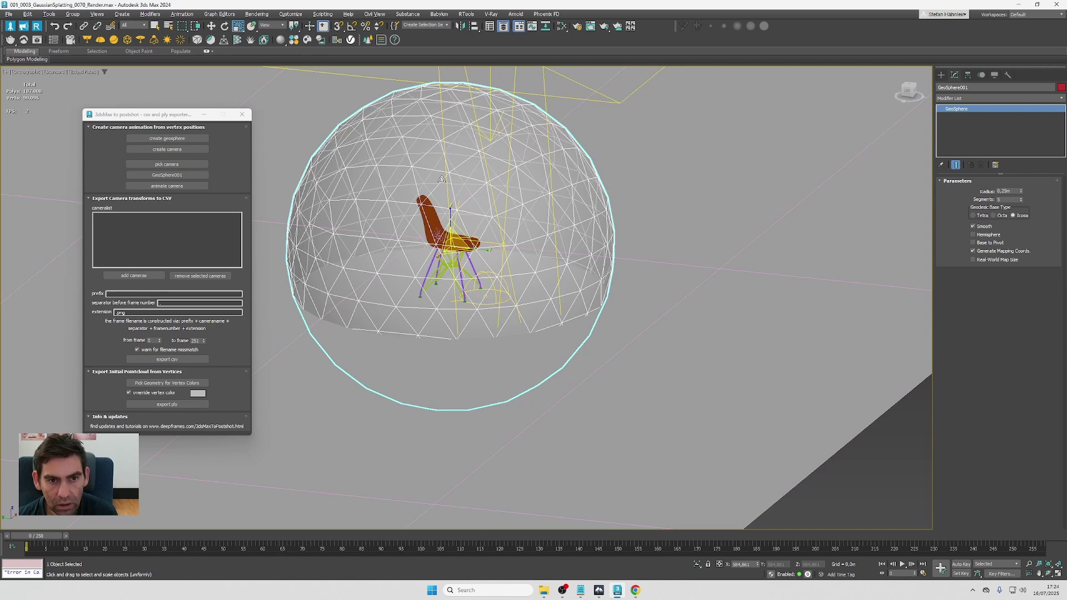
left_click(5, 72)
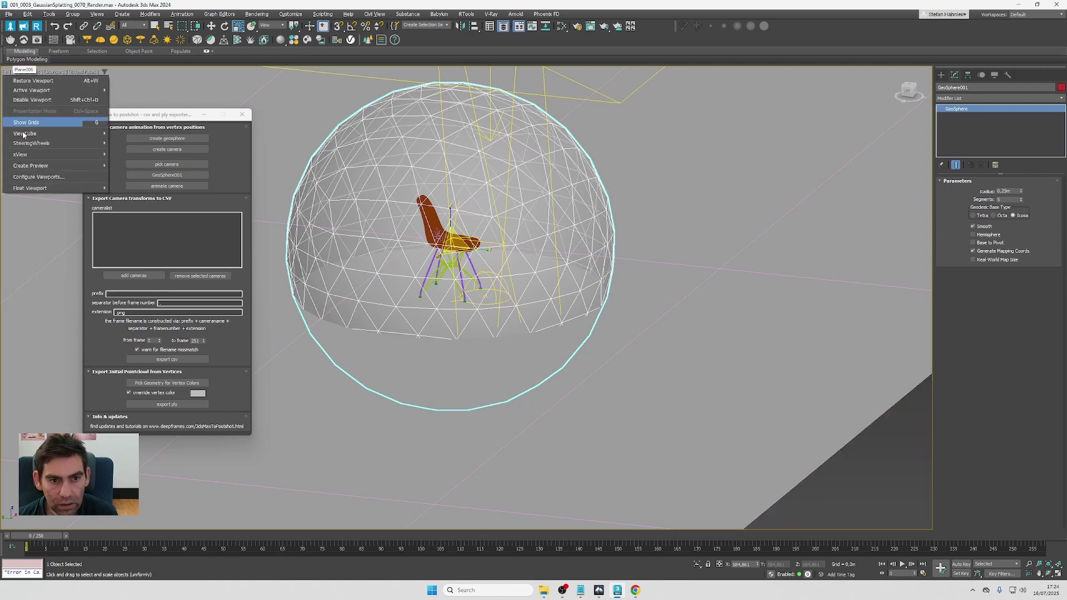
left_click(37, 177)
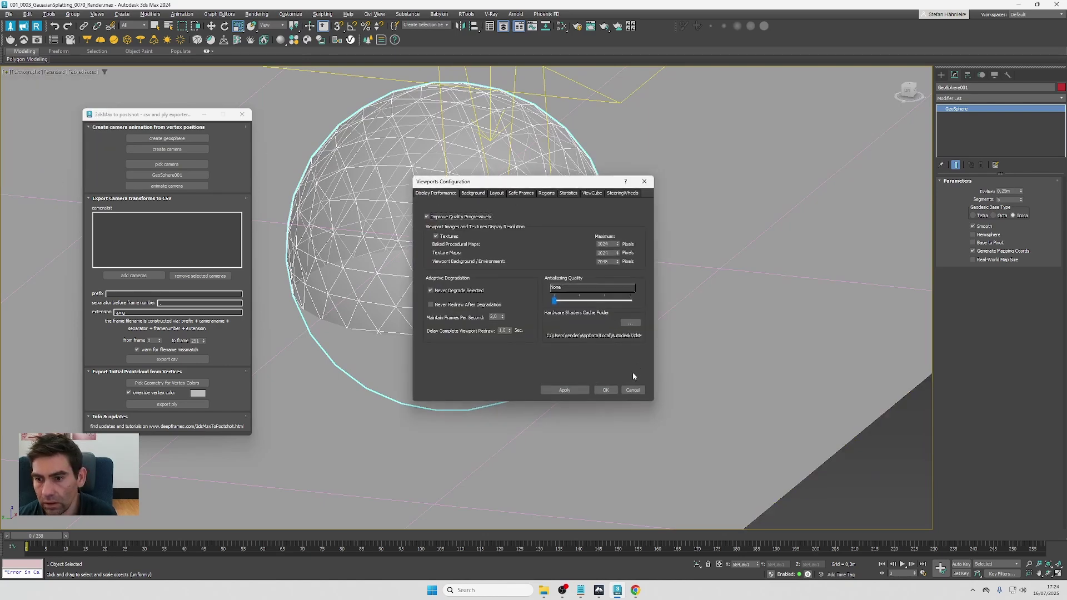
left_click(633, 390)
Add a temporary Edit Mesh modifier to the geosphere, select all vertices to read their count, and delete the modifier.
left_click(1001, 98)
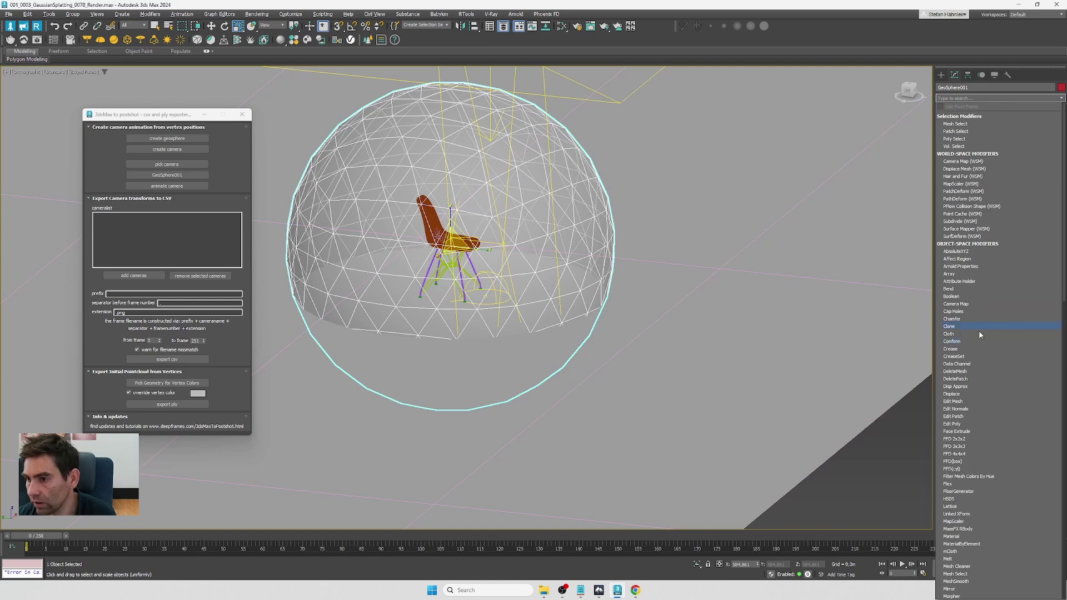
left_click(965, 400)
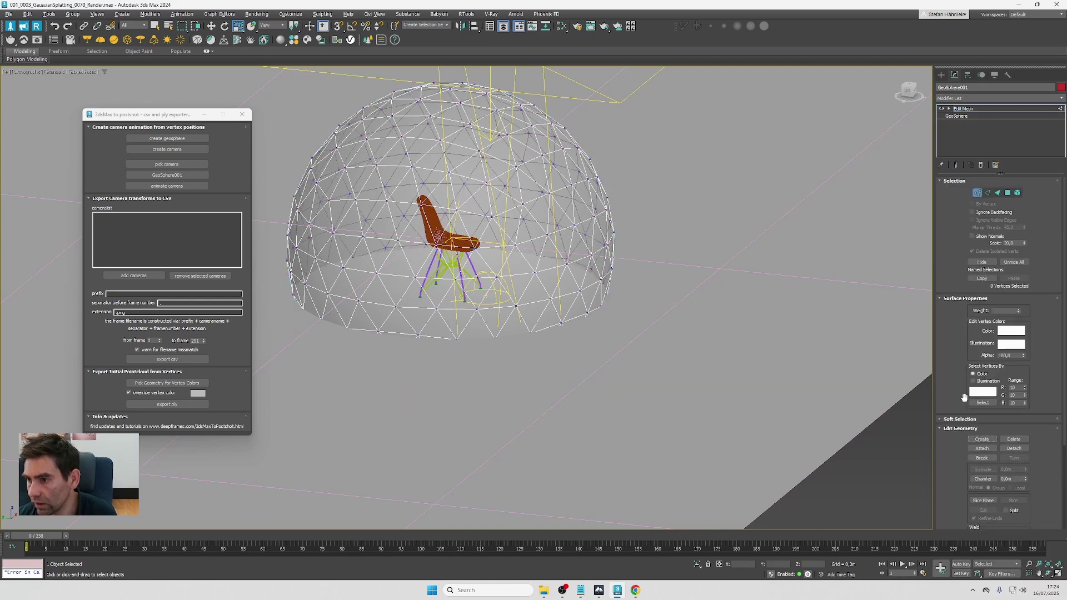
key("ctrl+a")
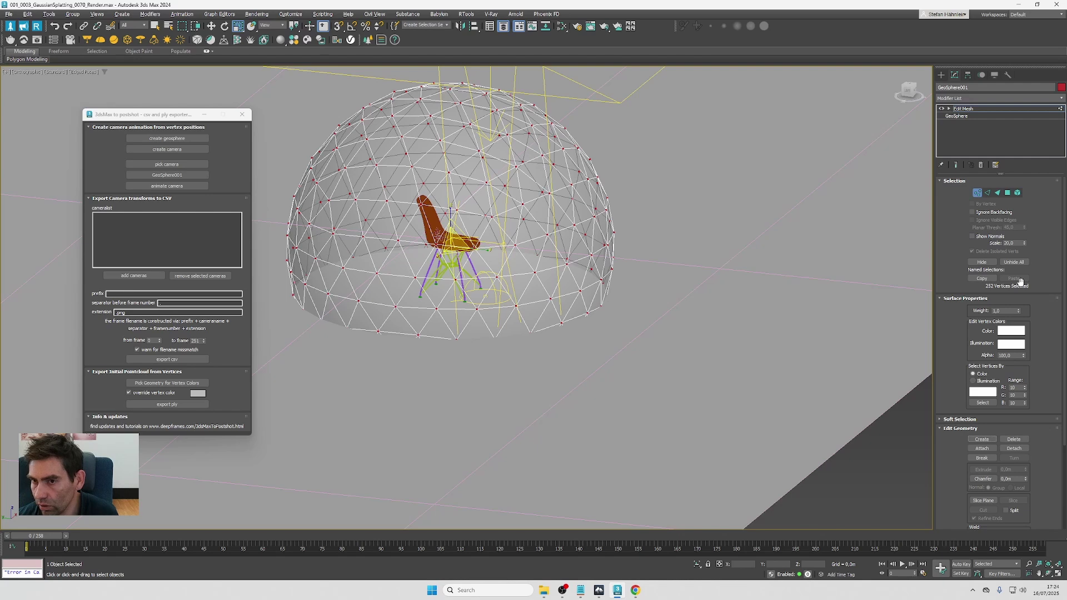
left_click(970, 110)
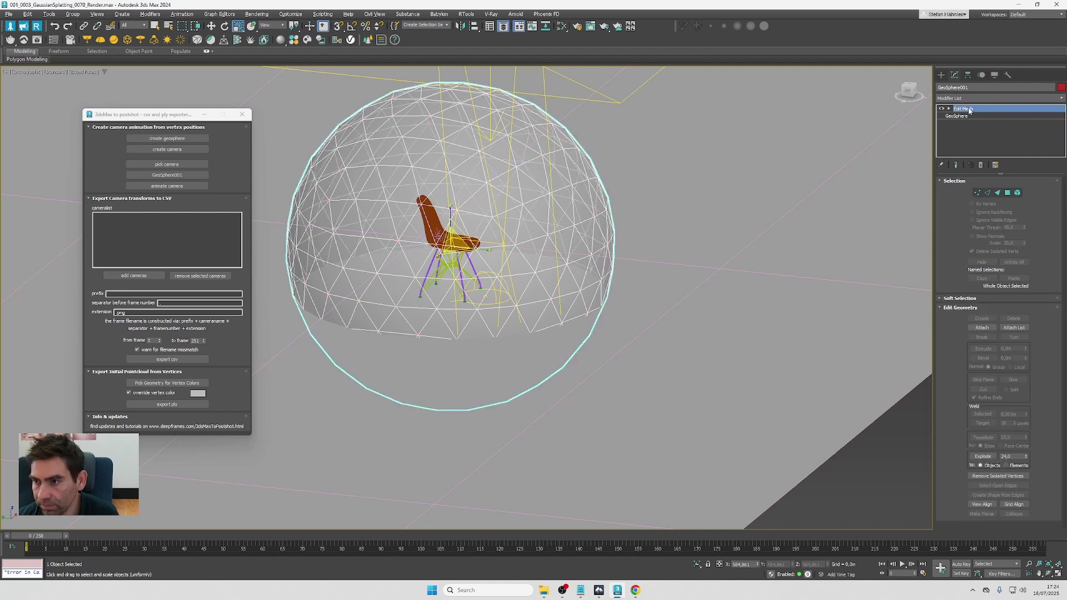
right_click(970, 111)
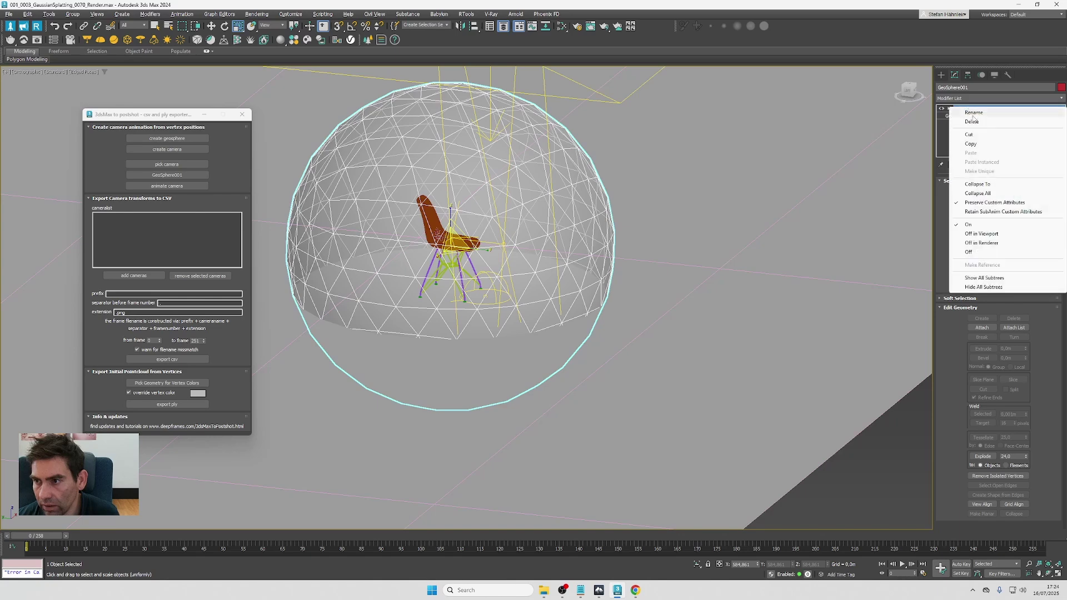
left_click(972, 122)
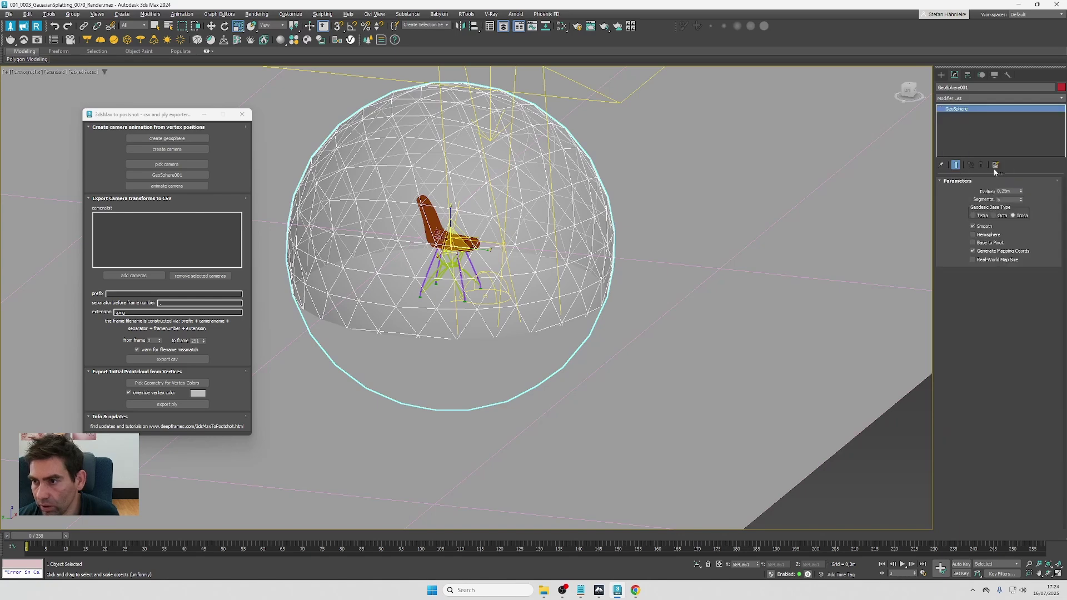
Reduce the geosphere to 3 segments and check its vertex count with a temporary Edit Mesh modifier.
left_click(1021, 201)
left_click(1021, 202)
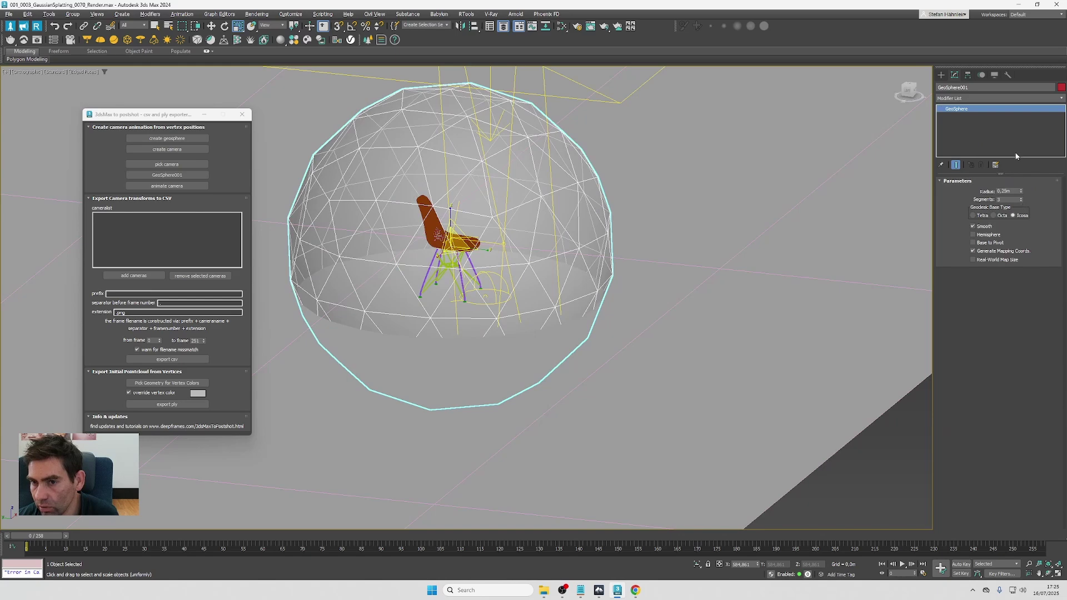
left_click(999, 98)
left_click(962, 398)
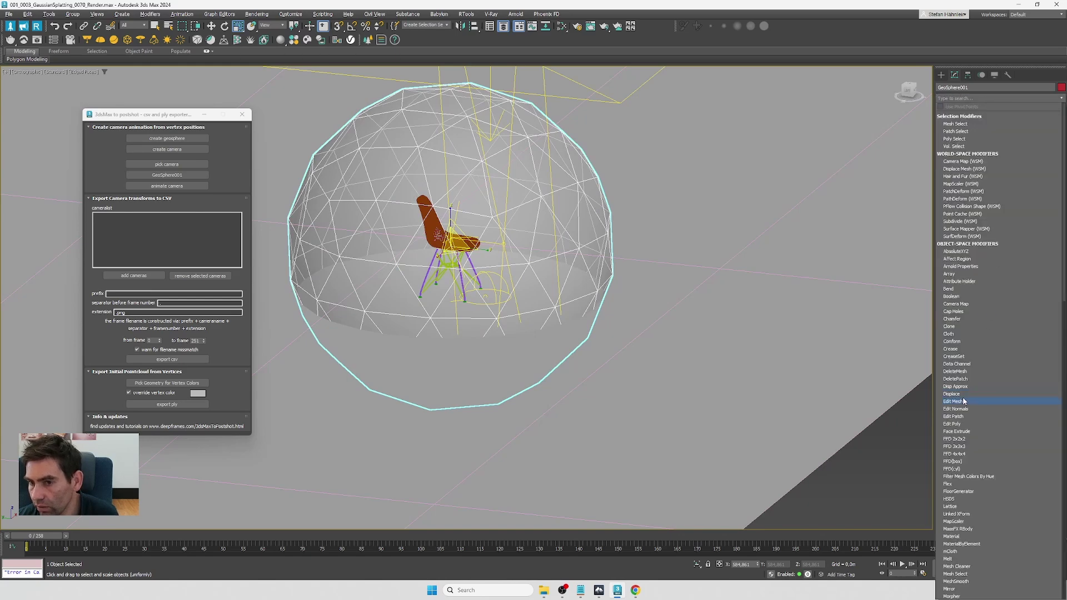
key("1")
key("ctrl+a")
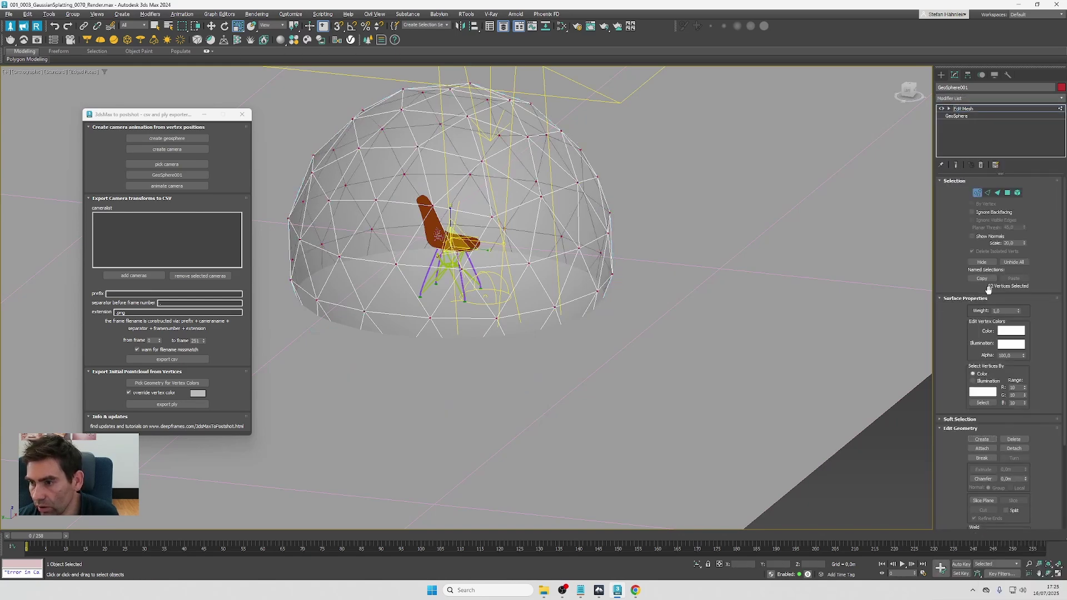
left_click(968, 110)
right_click(967, 109)
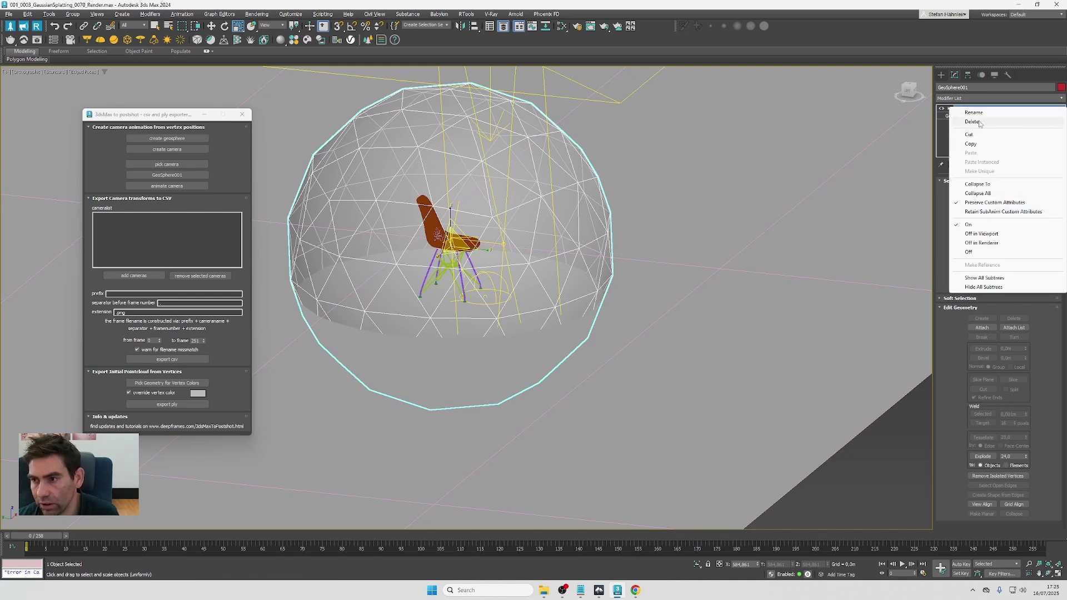
left_click(978, 121)
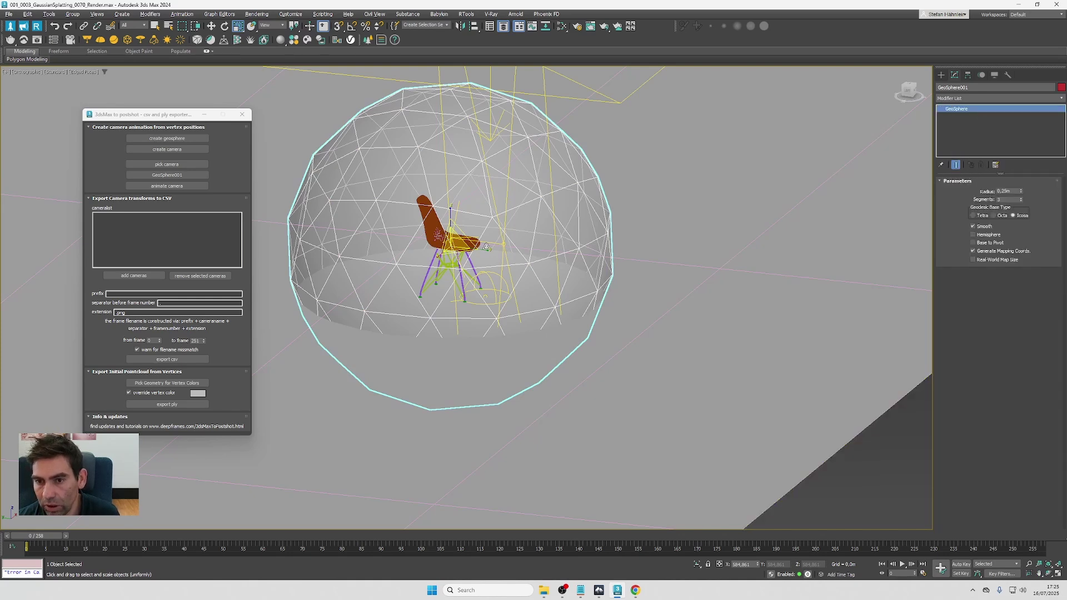
Set the geosphere's segments to 5.
middle_click_drag(508, 232, 499, 238, "alt")
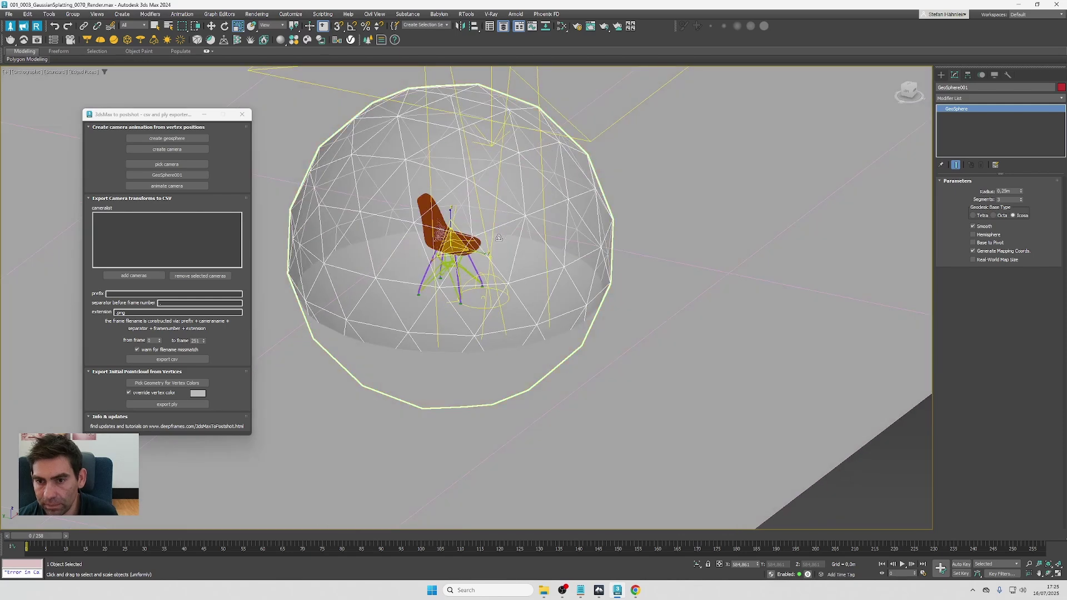
left_click(1021, 199)
left_click(1022, 198)
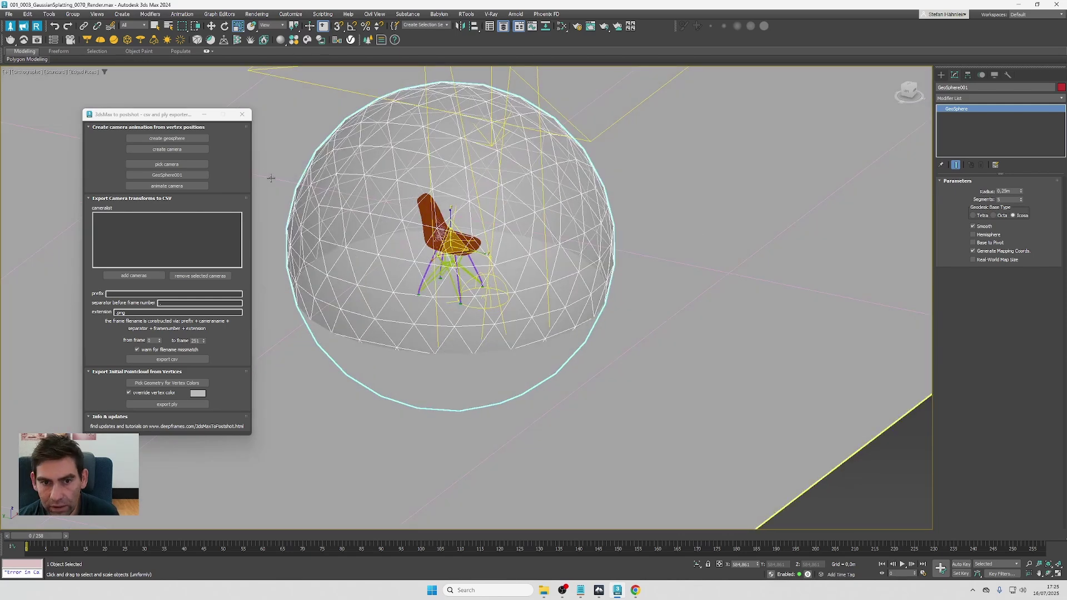
Create a camera with the exporter script, select it, and animate it along the geosphere's vertices.
left_click(169, 150)
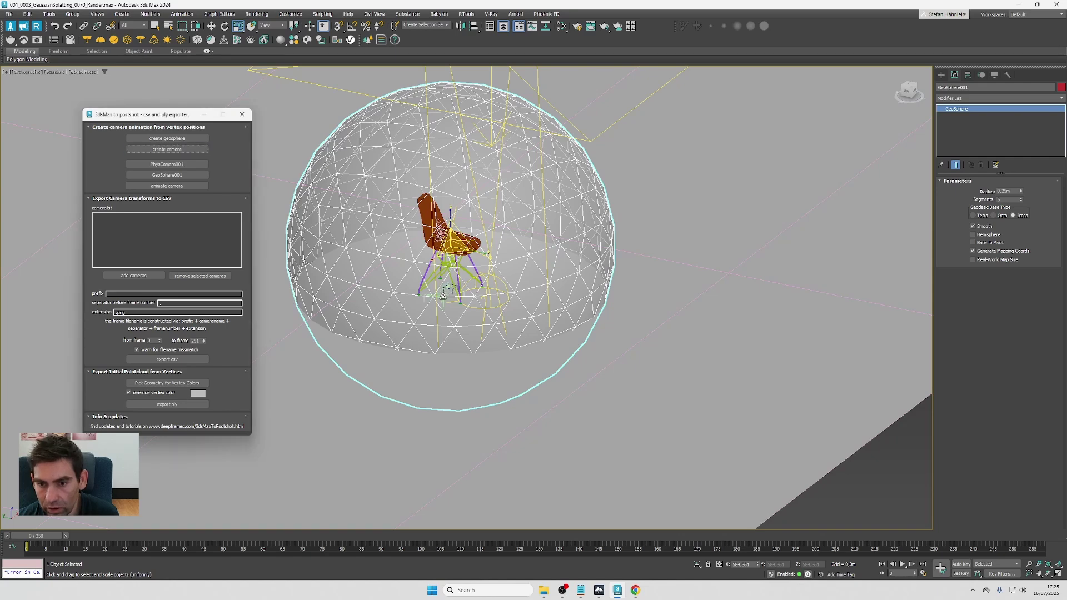
right_click(443, 296)
left_click(455, 304)
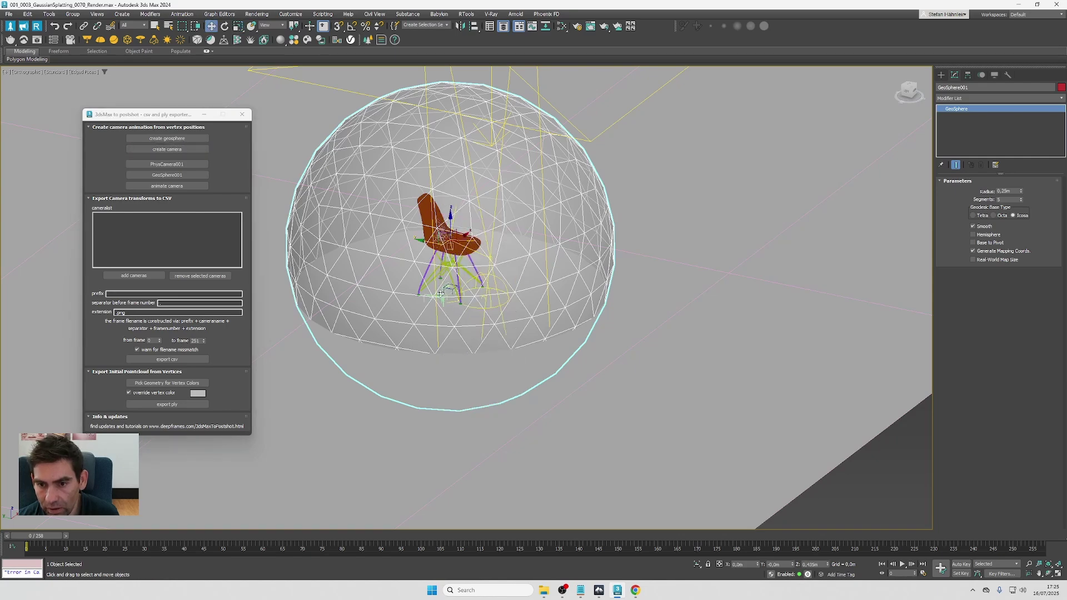
left_click(441, 293)
scroll(444, 286, "up", 2)
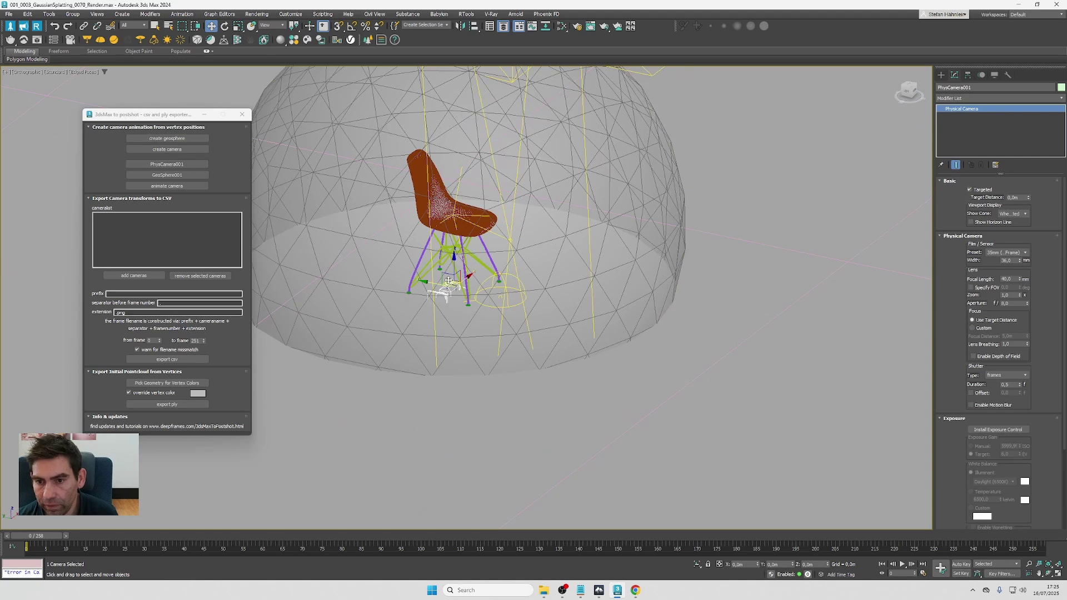
left_click(167, 185)
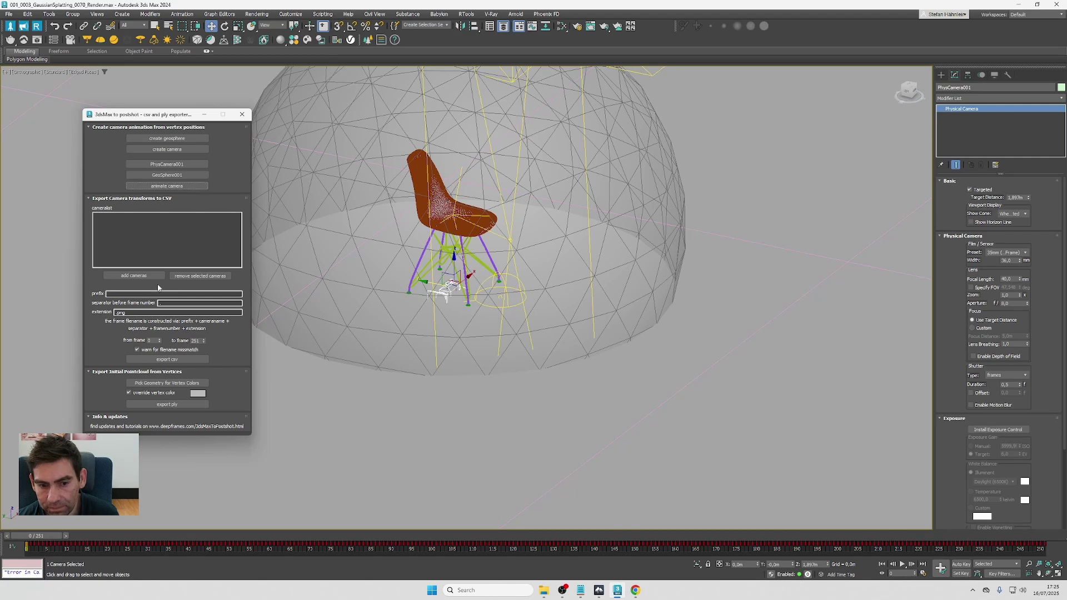
Scrub the timeline to frame 14 and examine how the animated camera moves around the chair.
left_click_drag(53, 540, 64, 540)
key("w")
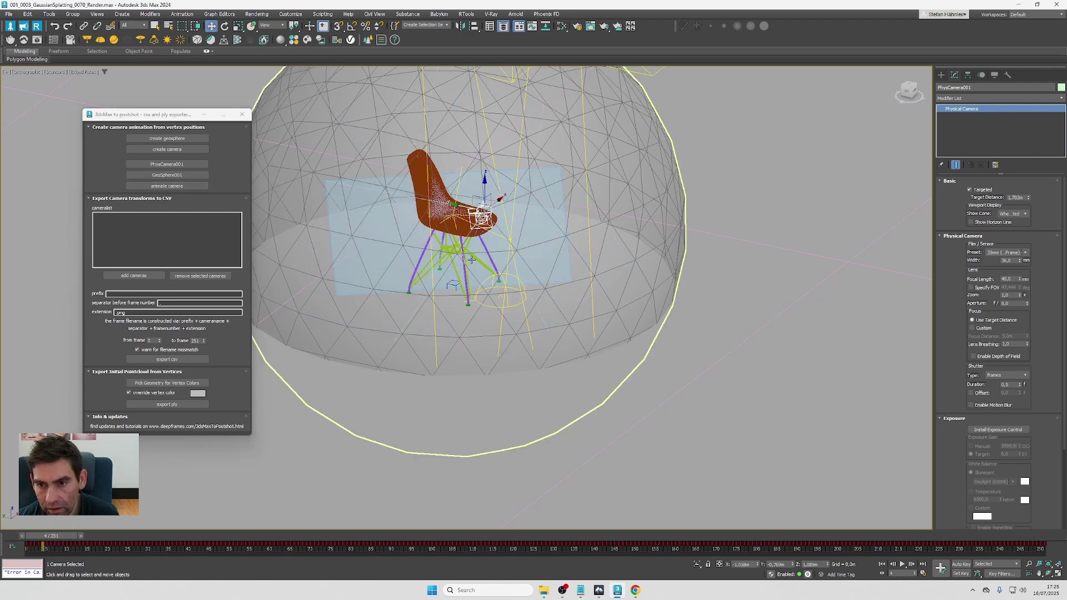
middle_click_drag(497, 257, 573, 277)
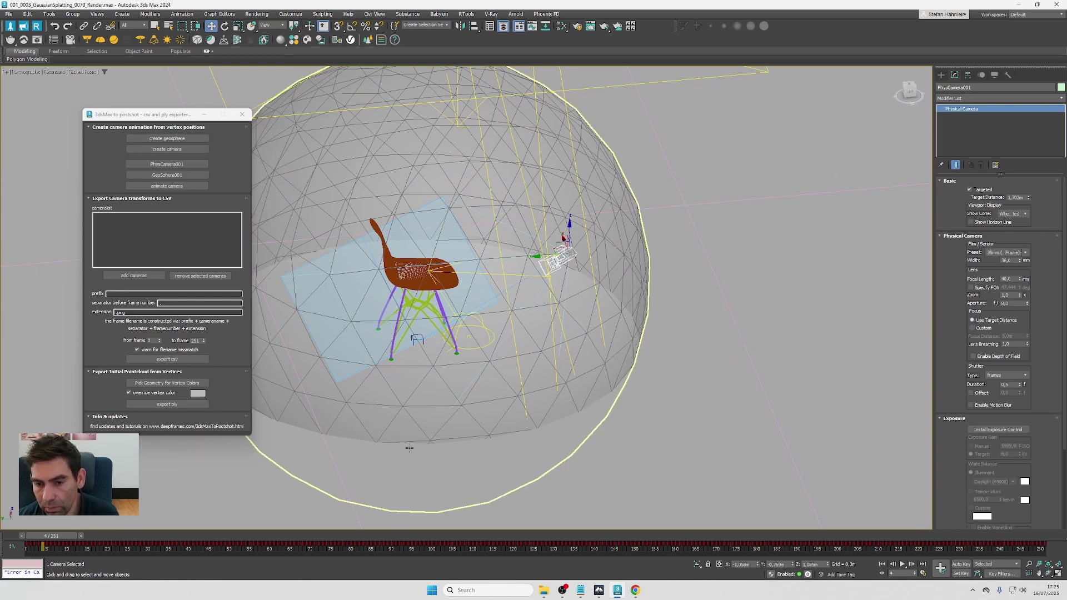
left_click_drag(65, 539, 102, 539)
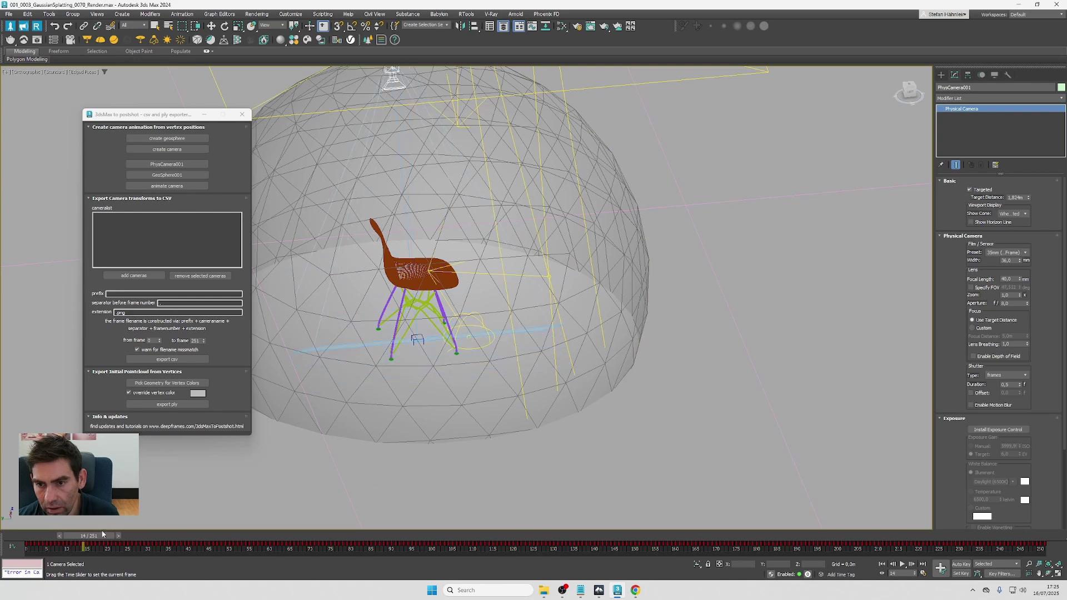
Hide the ground plane beneath the chair.
scroll(633, 275, "down", 4)
right_click(633, 275)
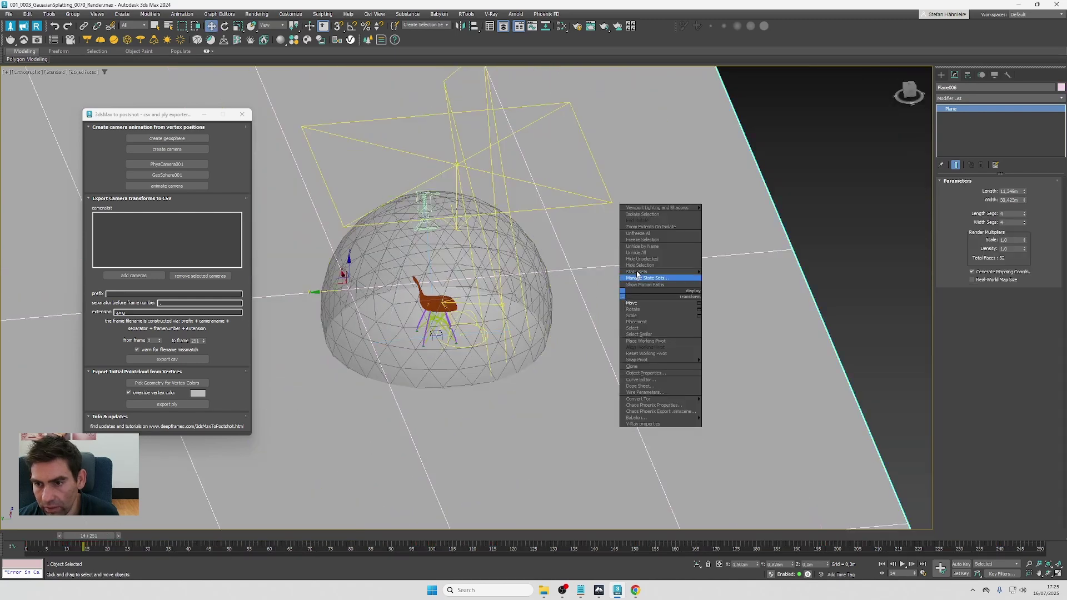
left_click(636, 261)
Select the animated camera, look through it without edged faces and with safe frames shown, and check the framing up to frame 37.
left_click(425, 198)
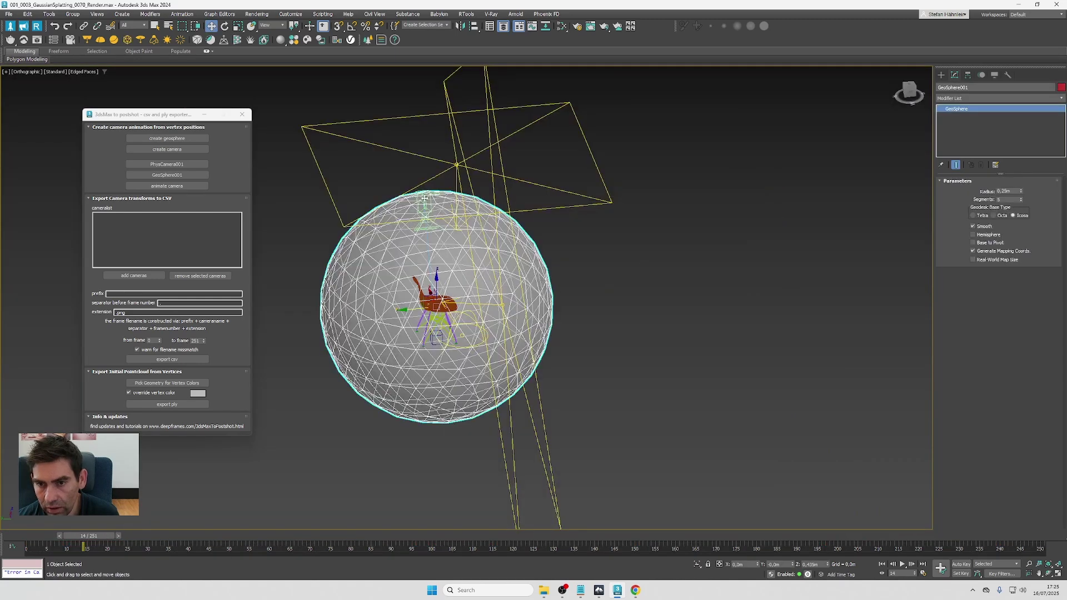
left_click(425, 198)
scroll(449, 277, "up", 2)
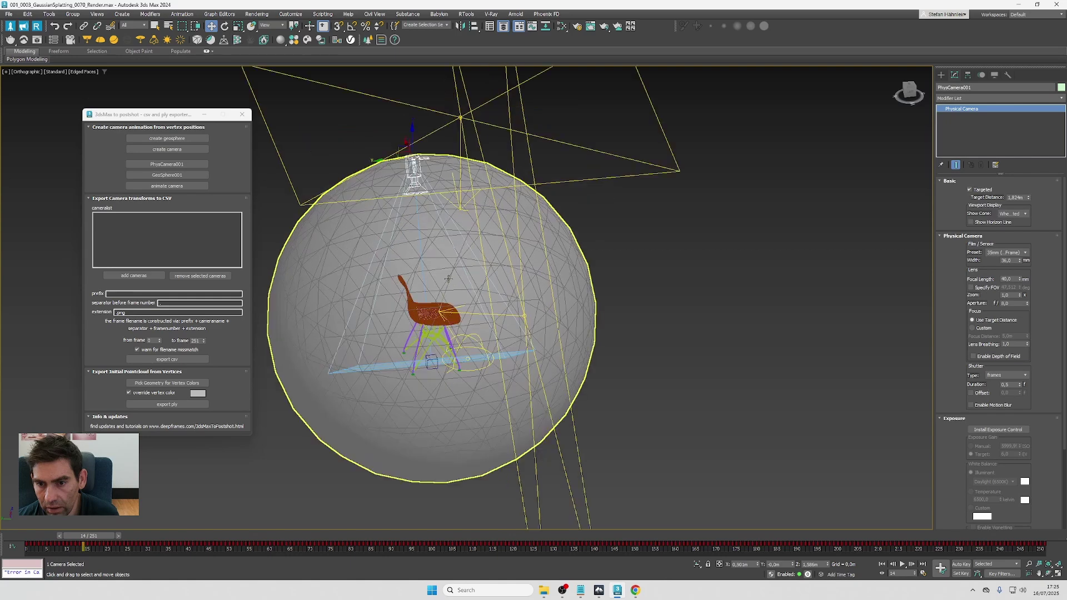
key("c")
key("F4")
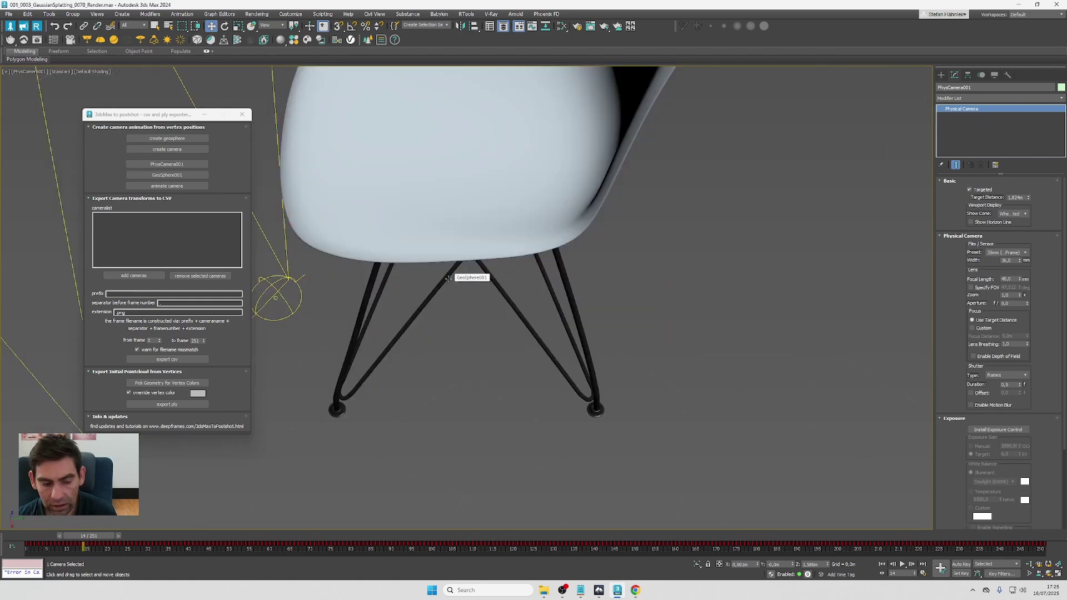
key("shift+f")
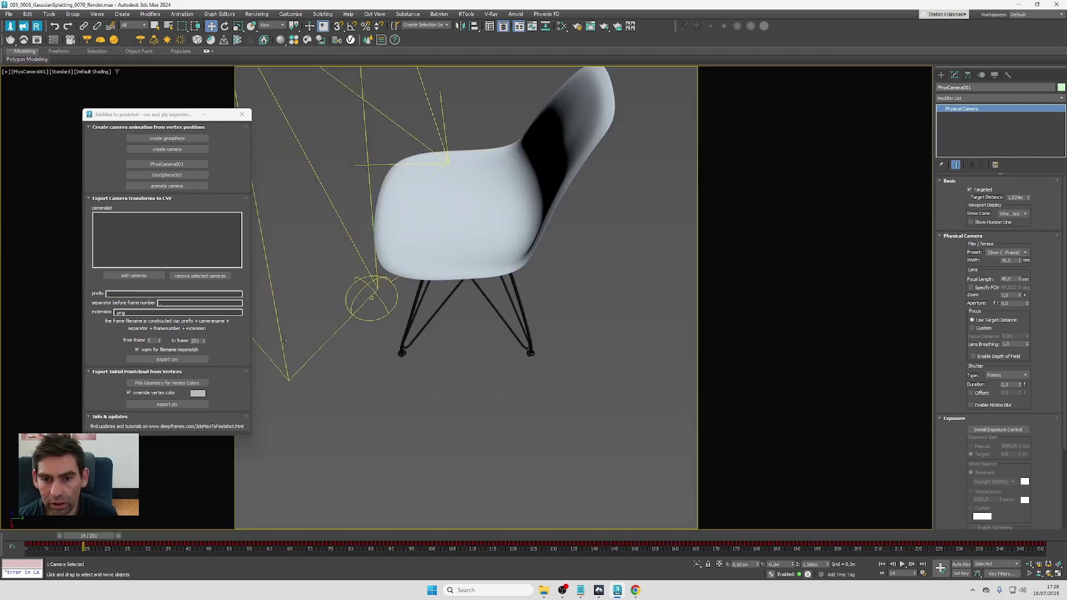
left_click_drag(103, 535, 196, 535)
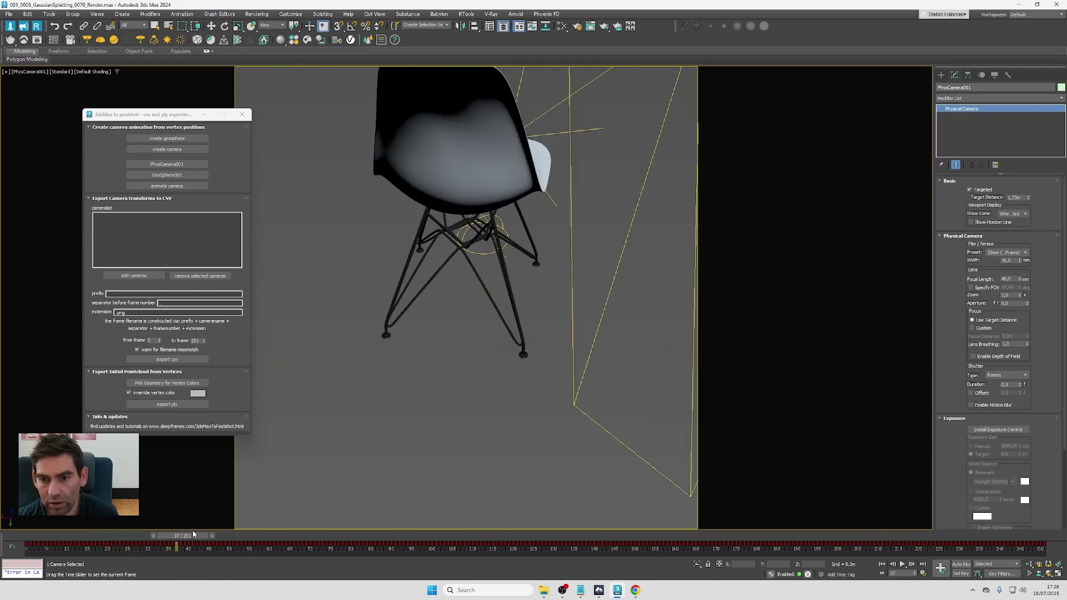
Select the camera's target, switch to the four-viewport layout, and move the exporter window clear of the camera view.
left_click(32, 72)
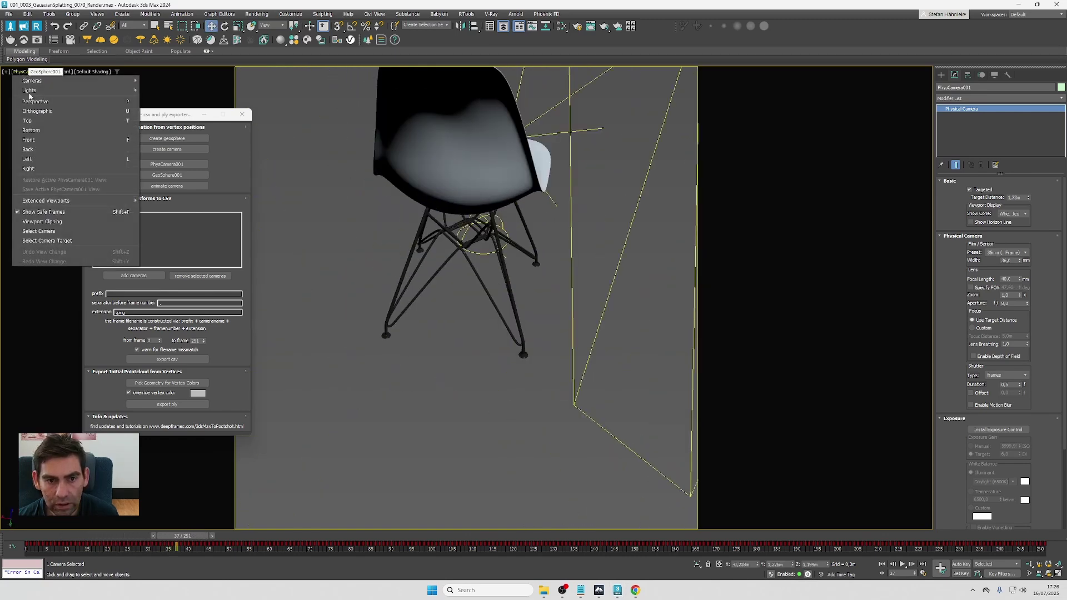
left_click(51, 237)
left_click(1058, 573)
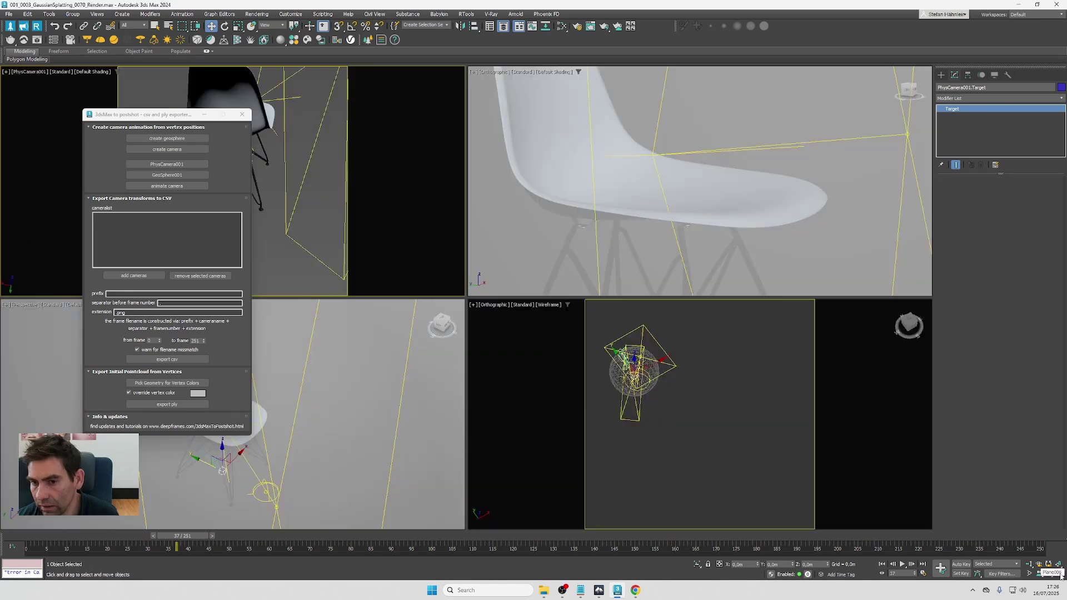
left_click_drag(161, 115, 682, 122)
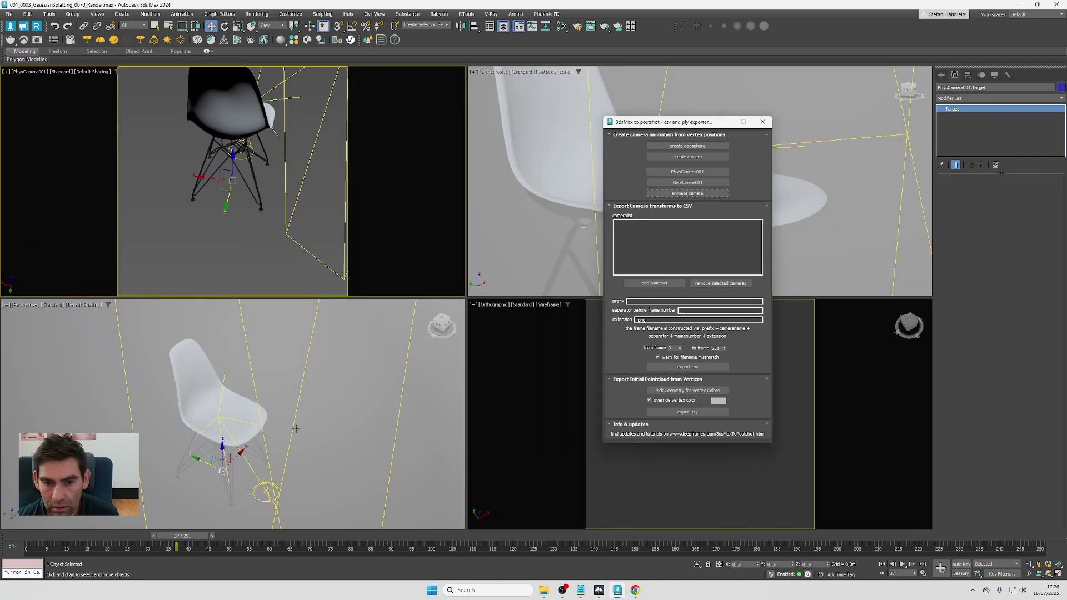
Raise the camera target to about 0.42 m, just under the seat, in the front view and check the framing at frame 21.
key("f")
key("z")
scroll(234, 397, "down", 5)
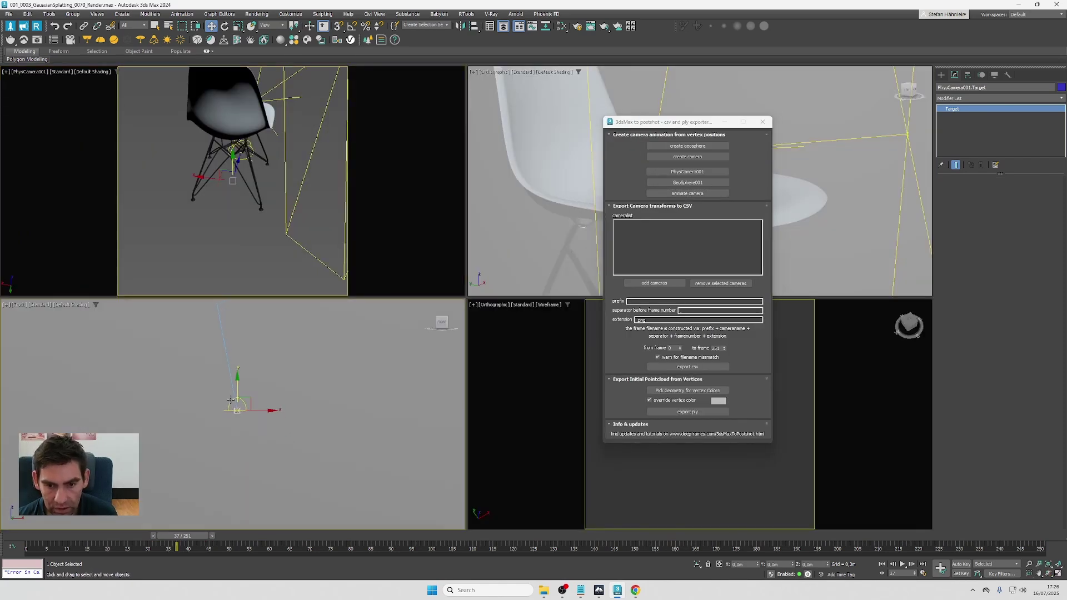
scroll(234, 396, "down", 4)
middle_click_drag(234, 397, 248, 510)
left_click_drag(248, 492, 261, 406)
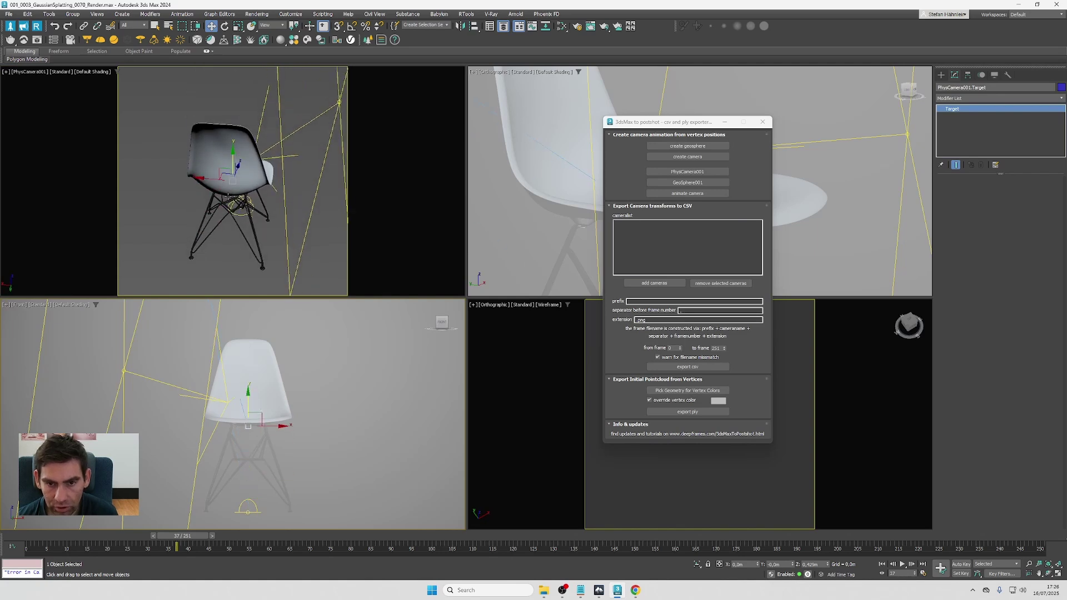
left_click_drag(178, 540, 111, 540)
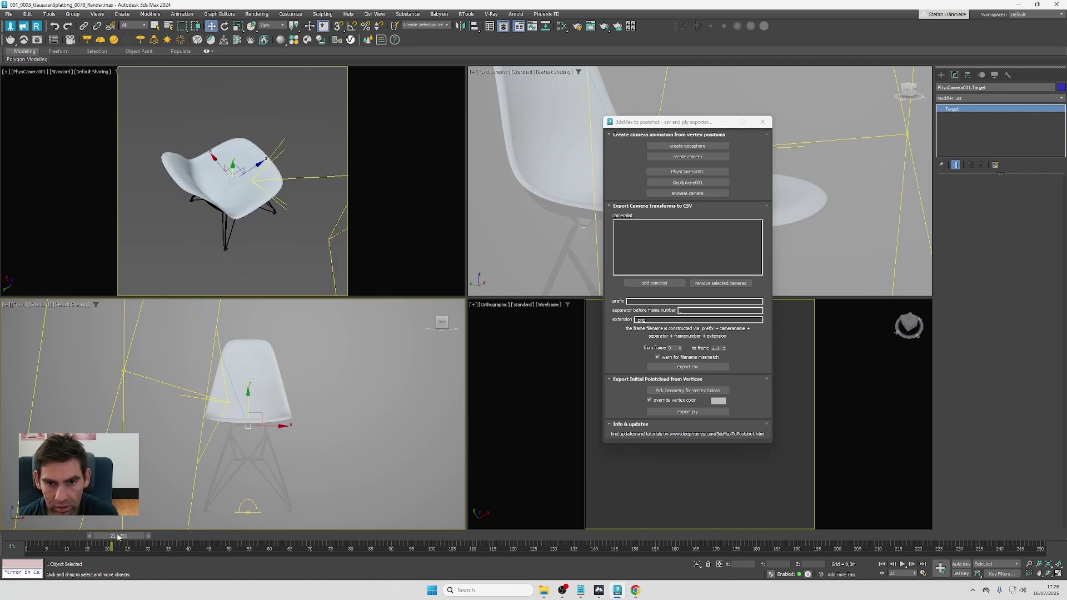
Select the animated camera and set its focal length to 47 mm, checking how tightly the chair is framed at frame 28.
left_click(28, 72)
left_click(61, 237)
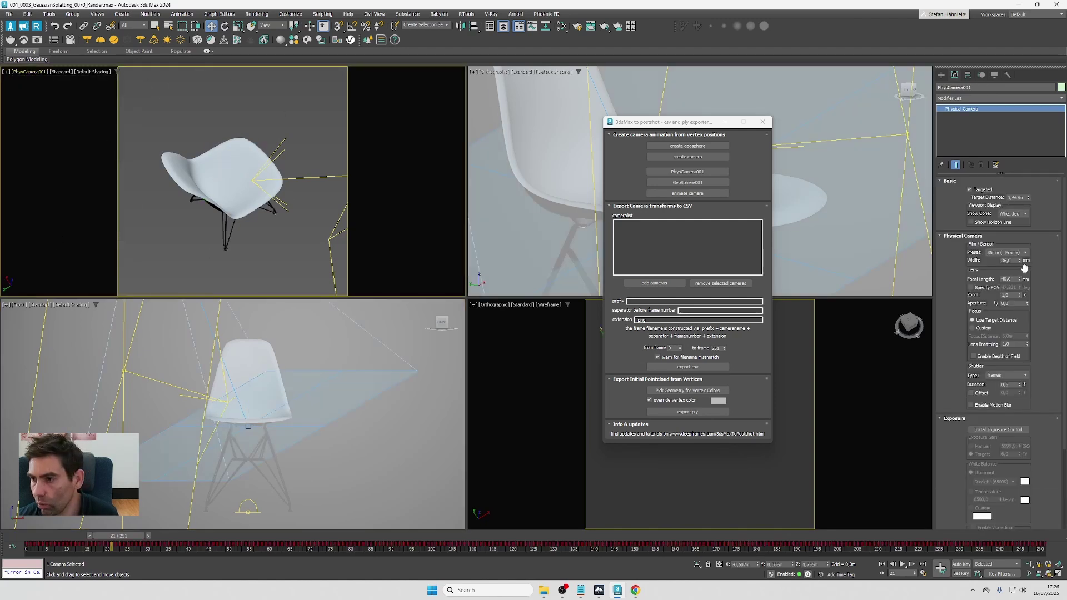
left_click_drag(1020, 278, 1020, 270)
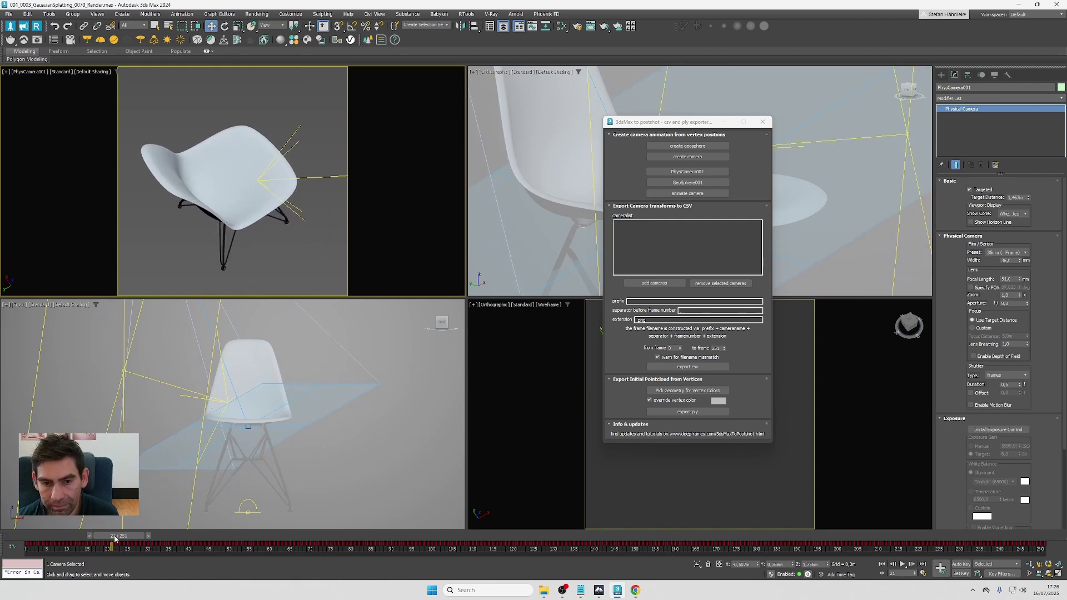
left_click_drag(114, 539, 141, 542)
key("w")
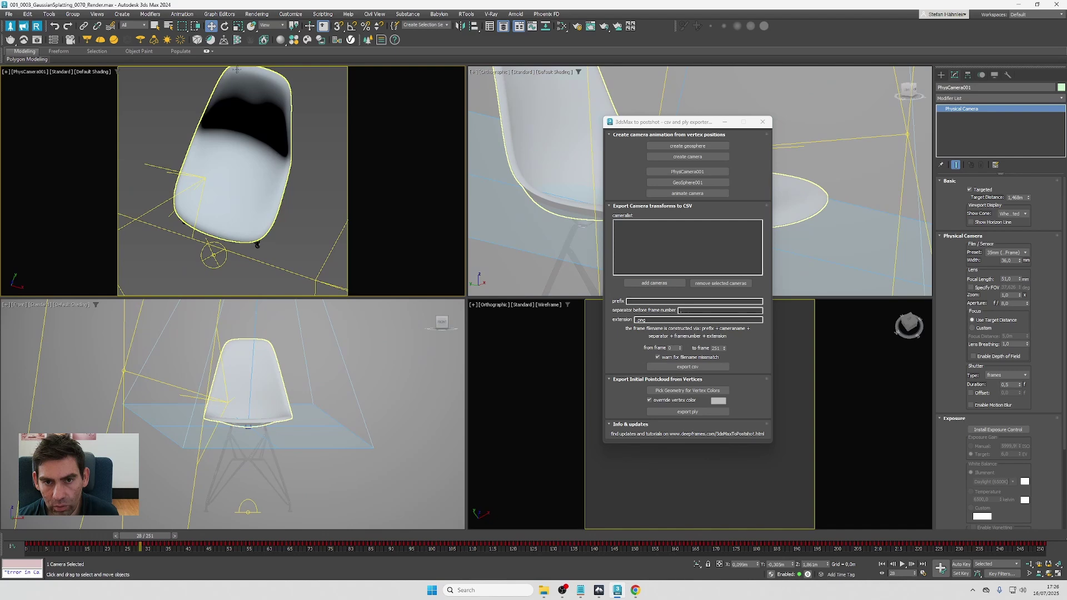
left_click(1021, 281)
left_click(1021, 282)
left_click(1021, 281)
left_click(1021, 281)
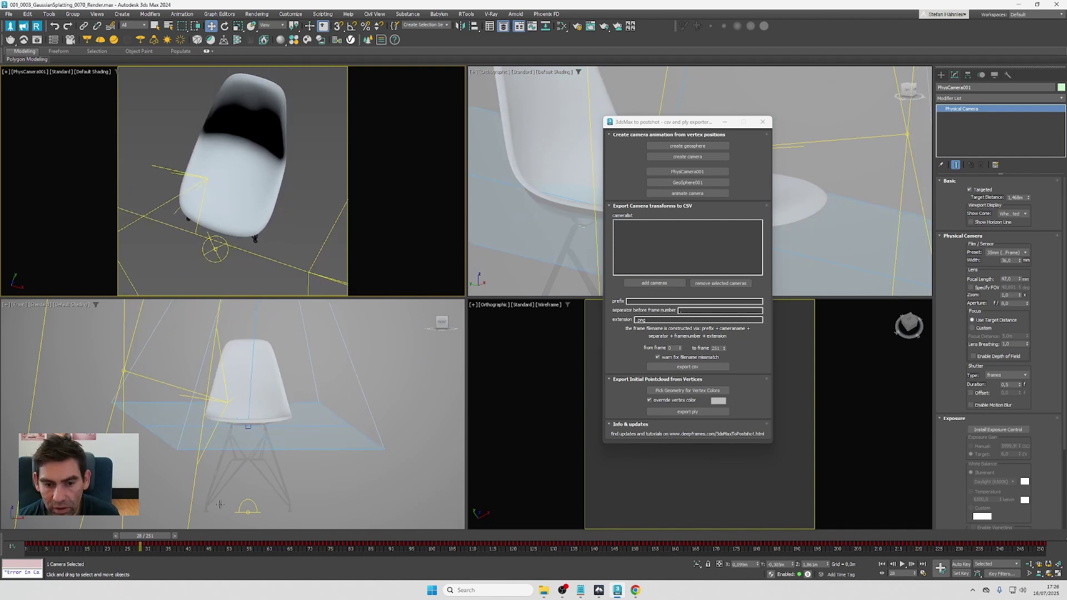
Lower the camera's focal length a little further at frame 36, and check the framing through to the last frame, 251.
left_click_drag(139, 535, 174, 536)
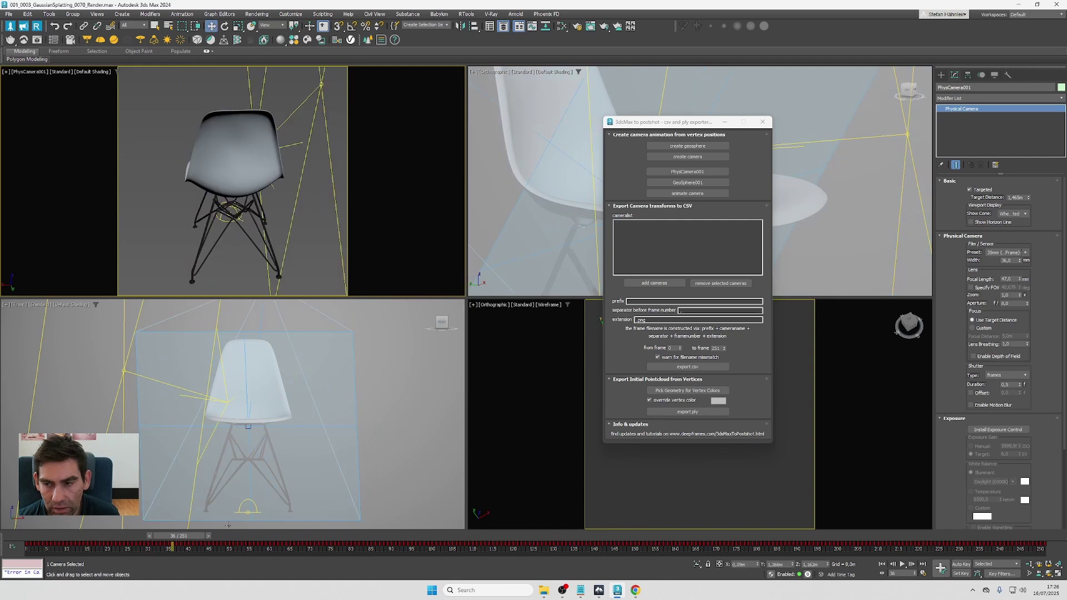
left_click(1021, 281)
left_click(1020, 280)
left_click(1020, 281)
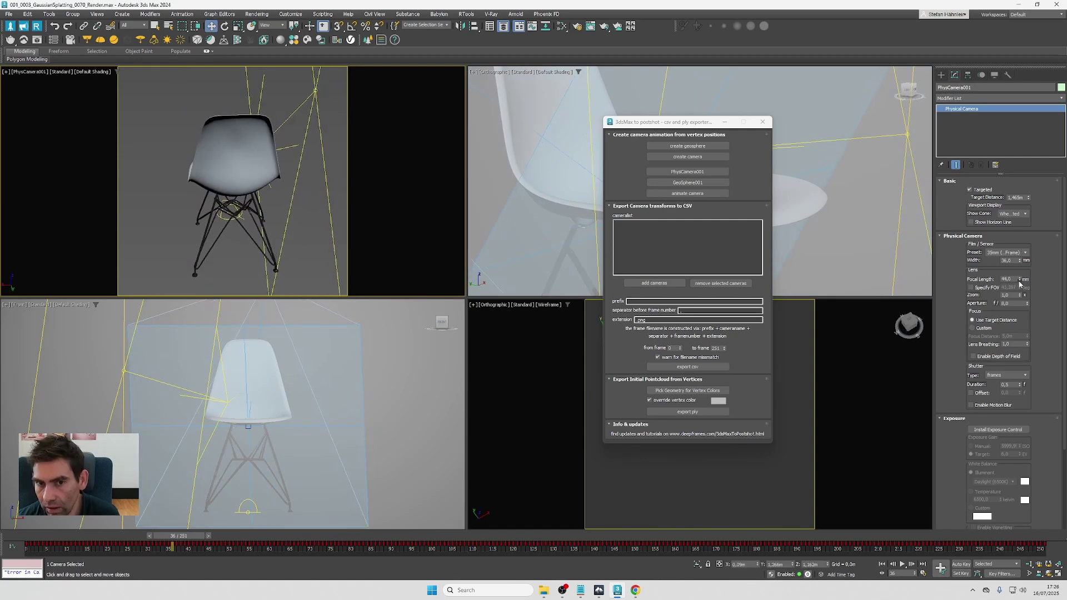
left_click(1020, 281)
left_click_drag(209, 535, 1046, 594)
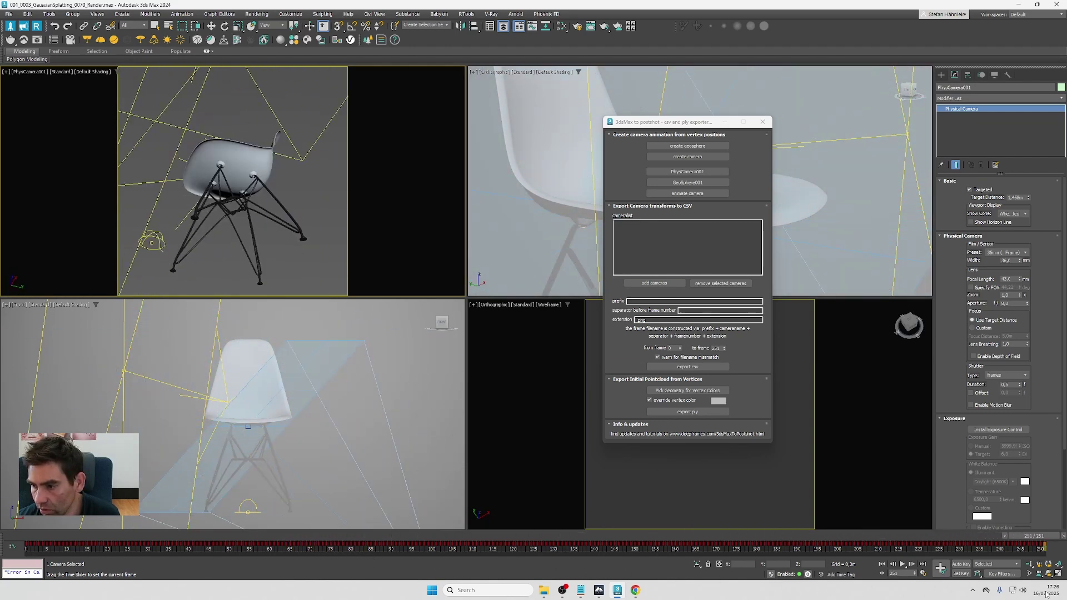
Start a V-Ray interactive render of the camera view and move the frame buffer clear of that view.
key("w")
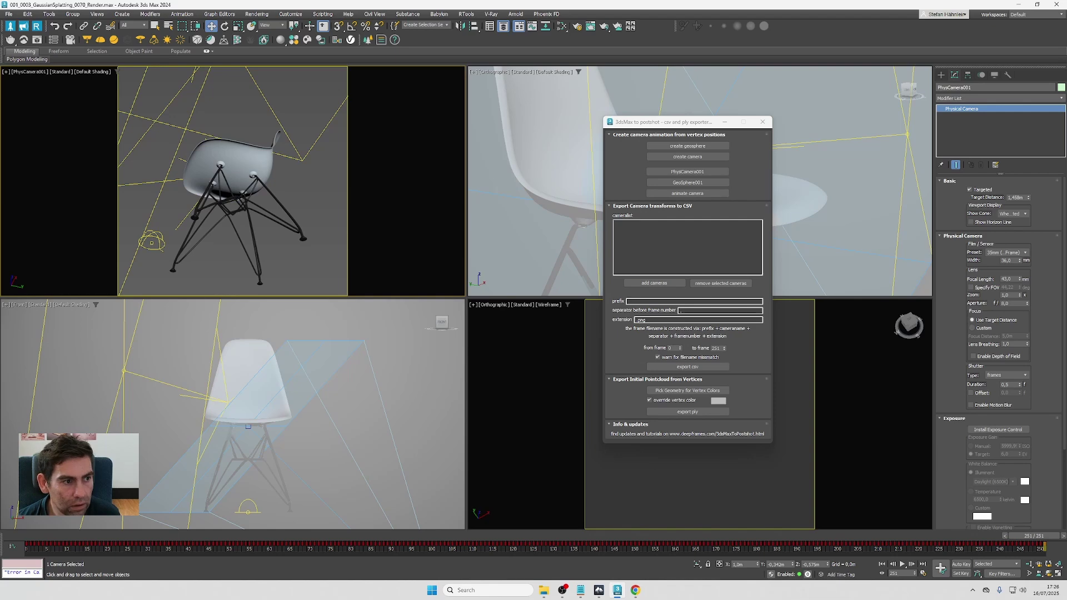
left_click_drag(0, 208, 574, 158)
left_click(598, 181)
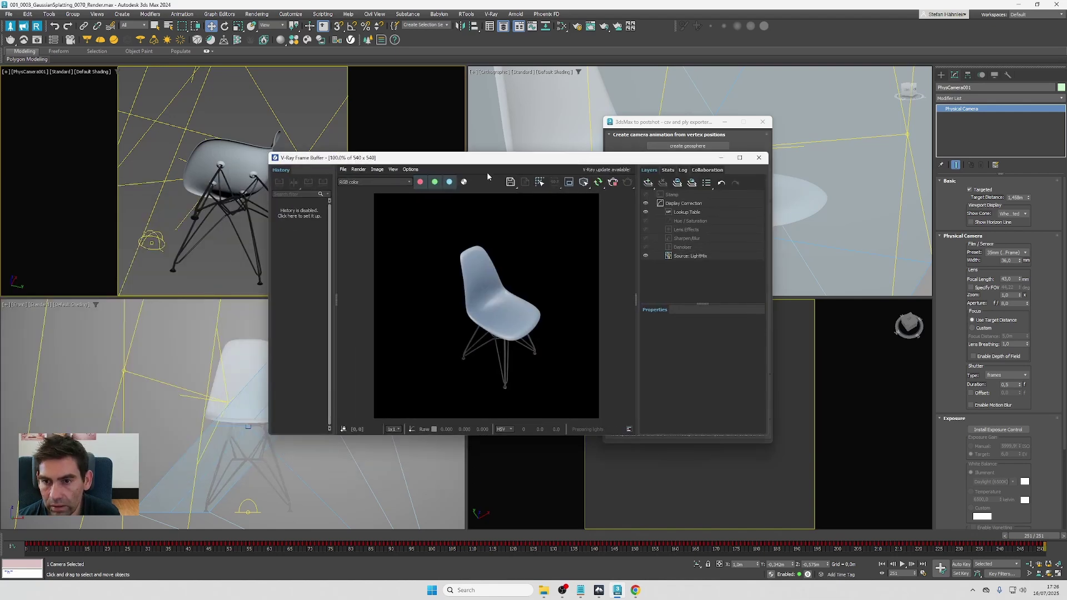
left_click_drag(487, 159, 628, 146)
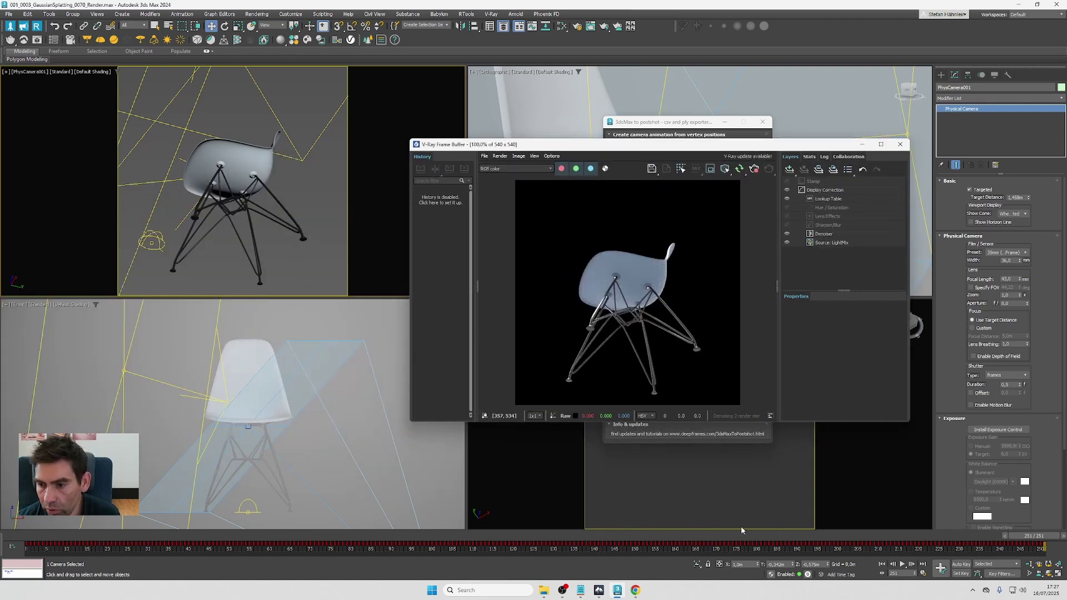
Select the geosphere, switch the front viewport to perspective, and hide the geosphere around the chair.
left_click(289, 265)
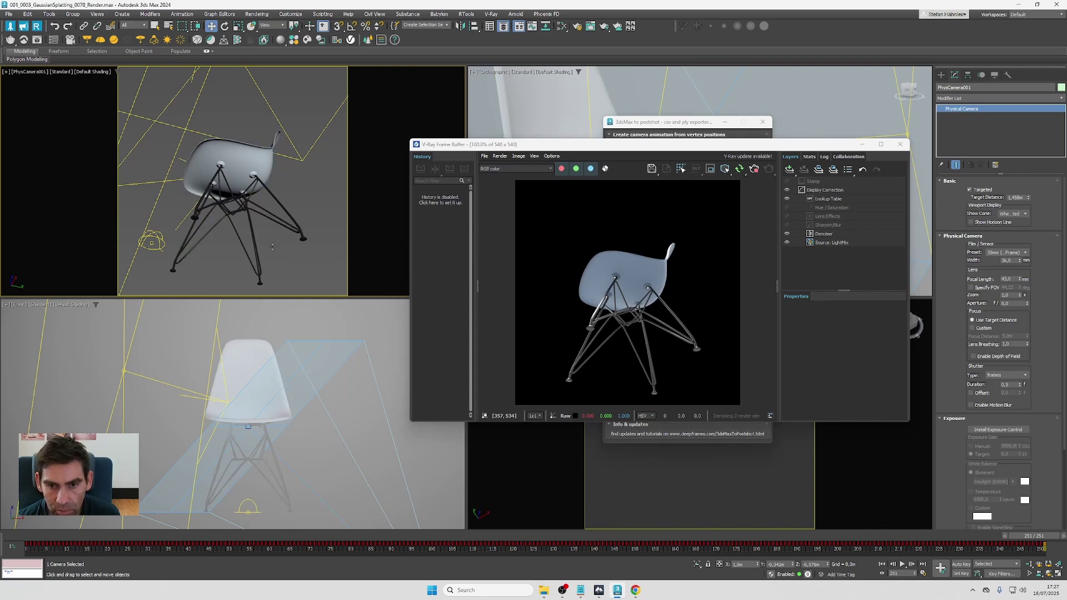
right_click(162, 413)
key("p")
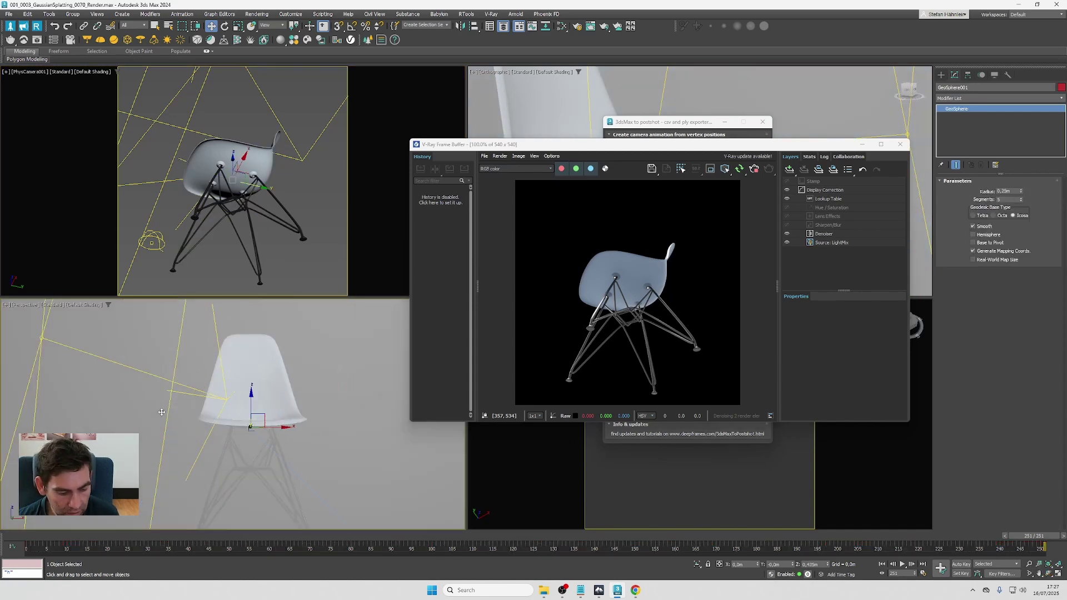
scroll(162, 412, "down", 7)
middle_click_drag(296, 444, 278, 432)
scroll(277, 433, "up", 3)
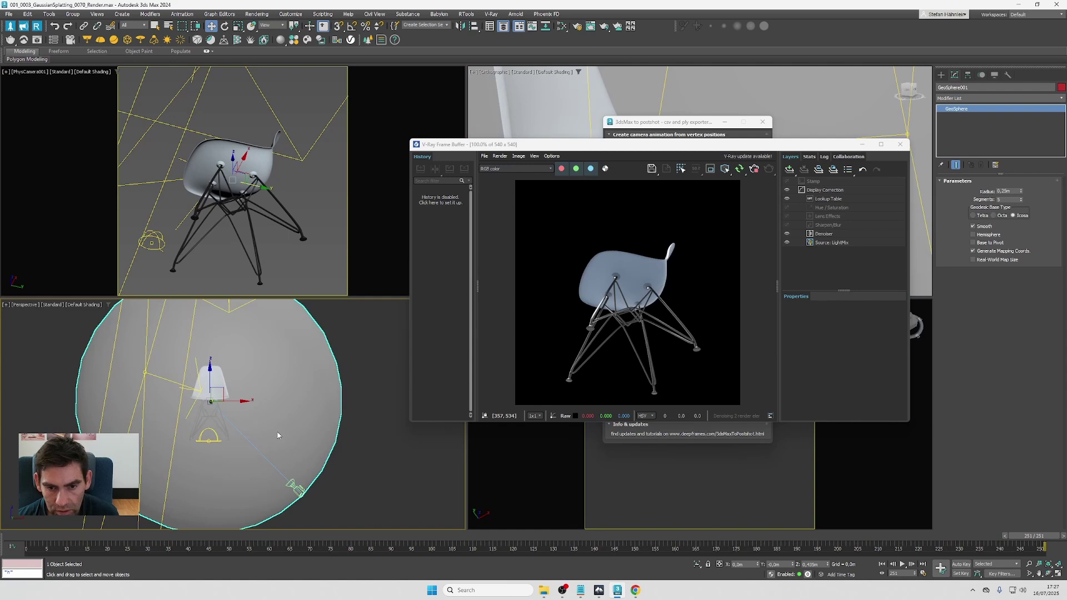
right_click(277, 435)
left_click(278, 404)
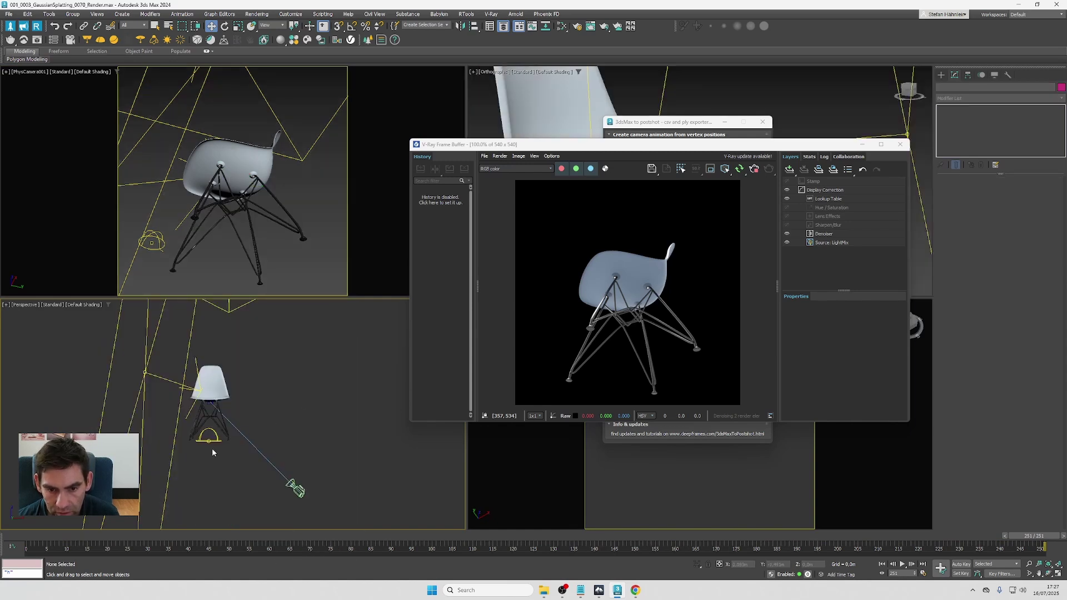
Unhide the ground plane, Plane006, beneath the chair.
middle_click_drag(261, 461, 225, 468, "alt")
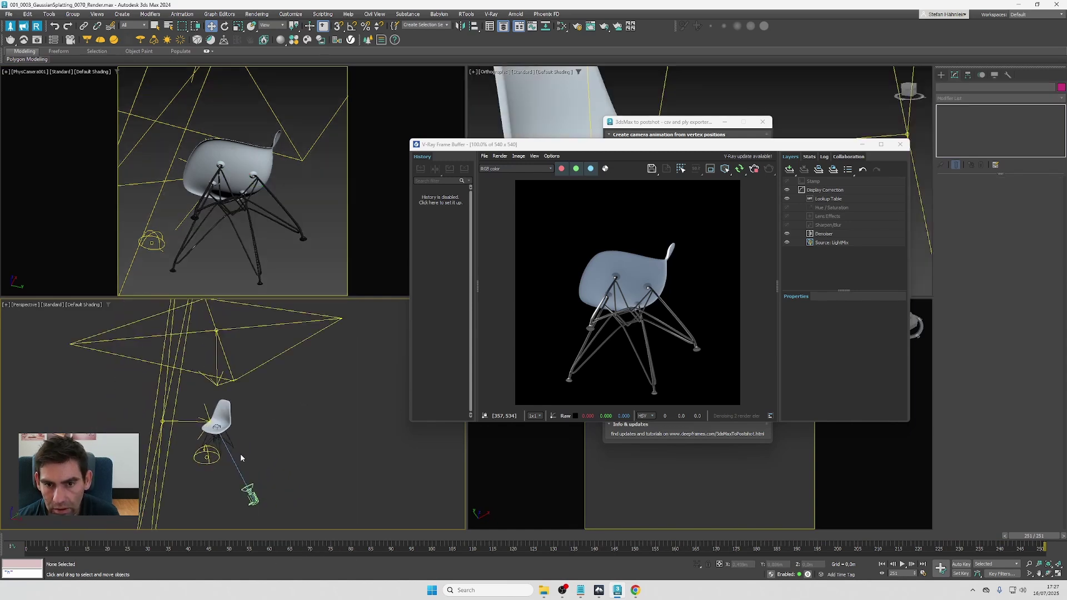
scroll(230, 465, "down", 6)
scroll(230, 465, "up", 6)
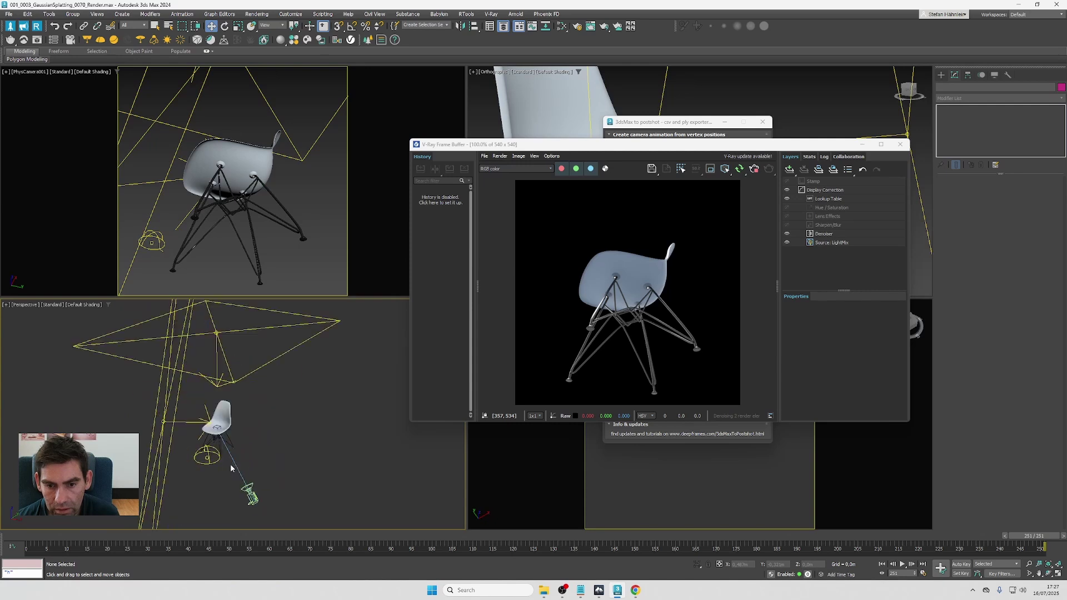
right_click(253, 436)
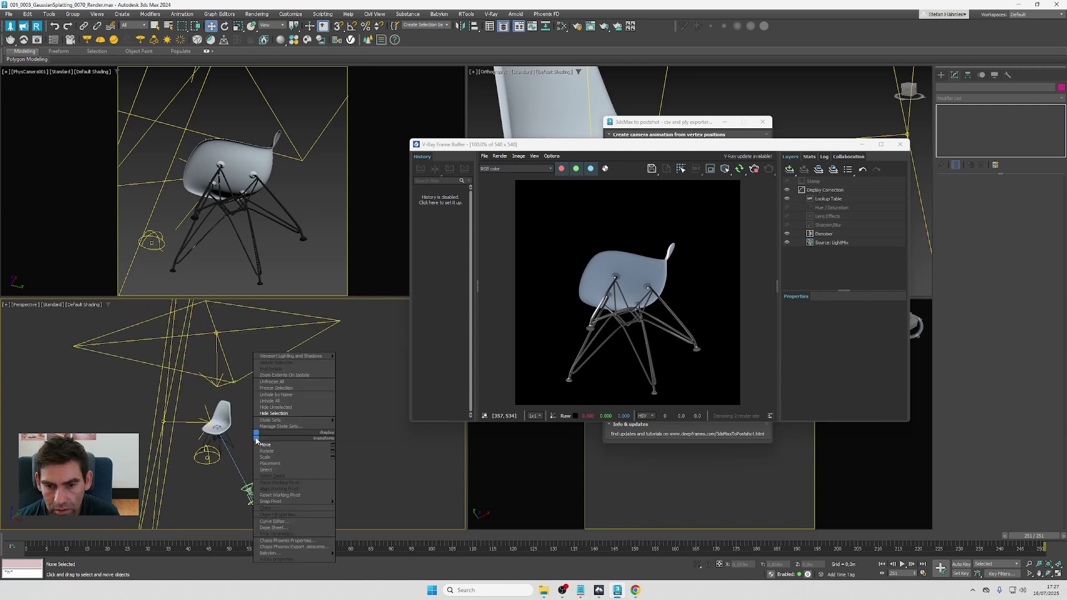
left_click(280, 395)
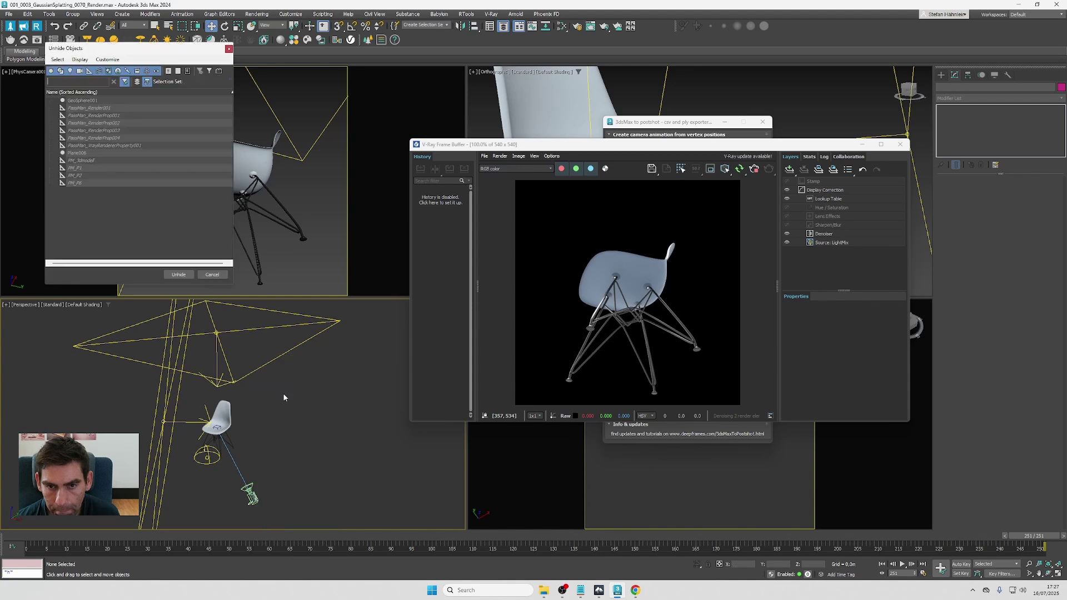
double_click(76, 152)
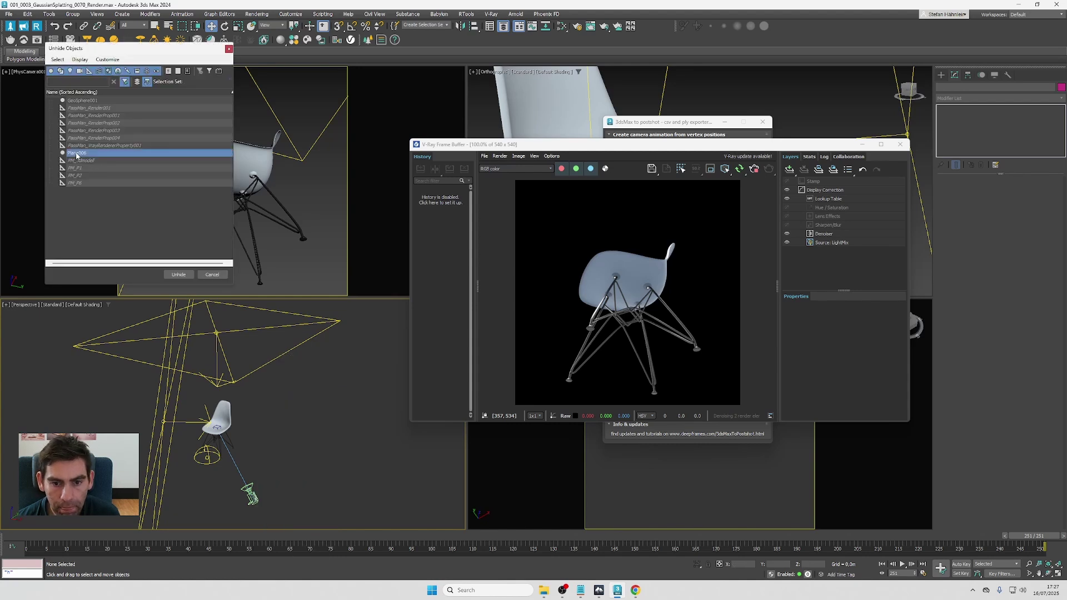
scroll(250, 418, "down", 3)
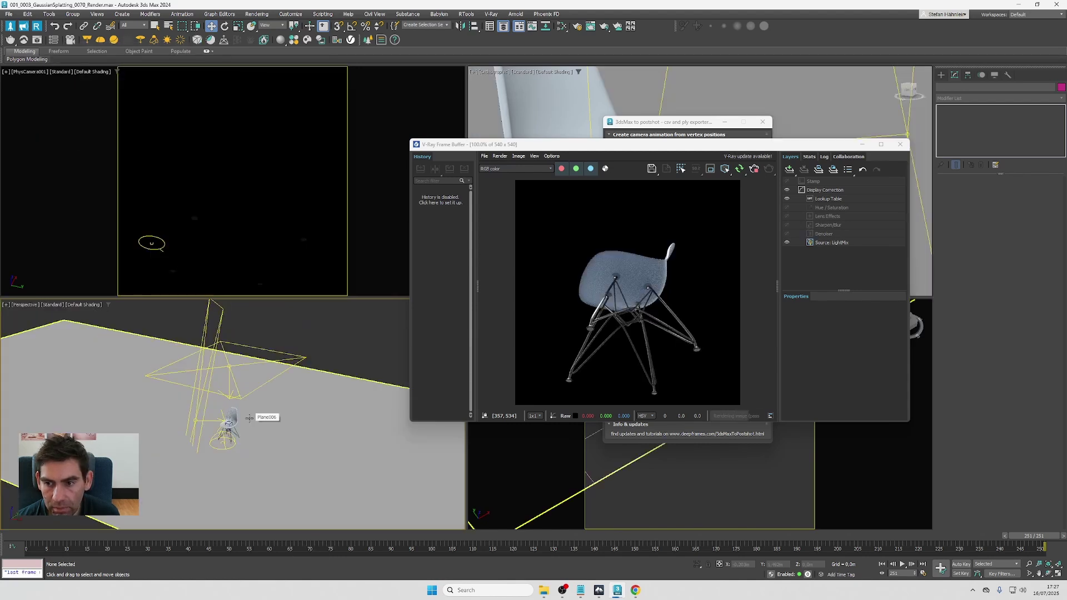
Select the ground plane and check its effect on the interactive render at frames 130 and 61.
left_click(249, 417)
middle_click_drag(251, 417, 411, 398, "alt")
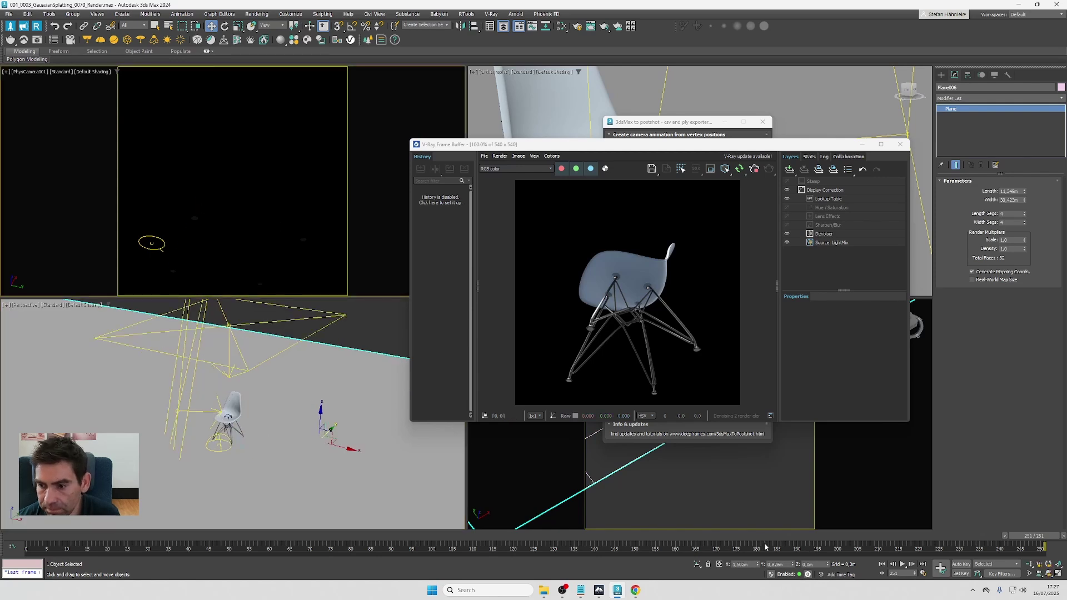
left_click_drag(755, 539, 541, 546)
key("w")
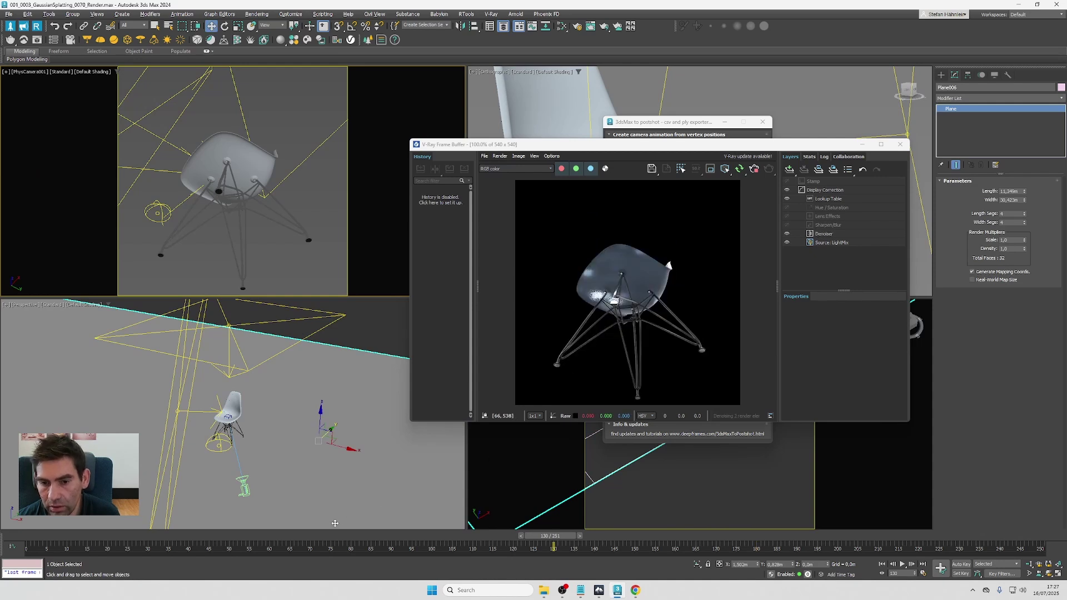
left_click(281, 536)
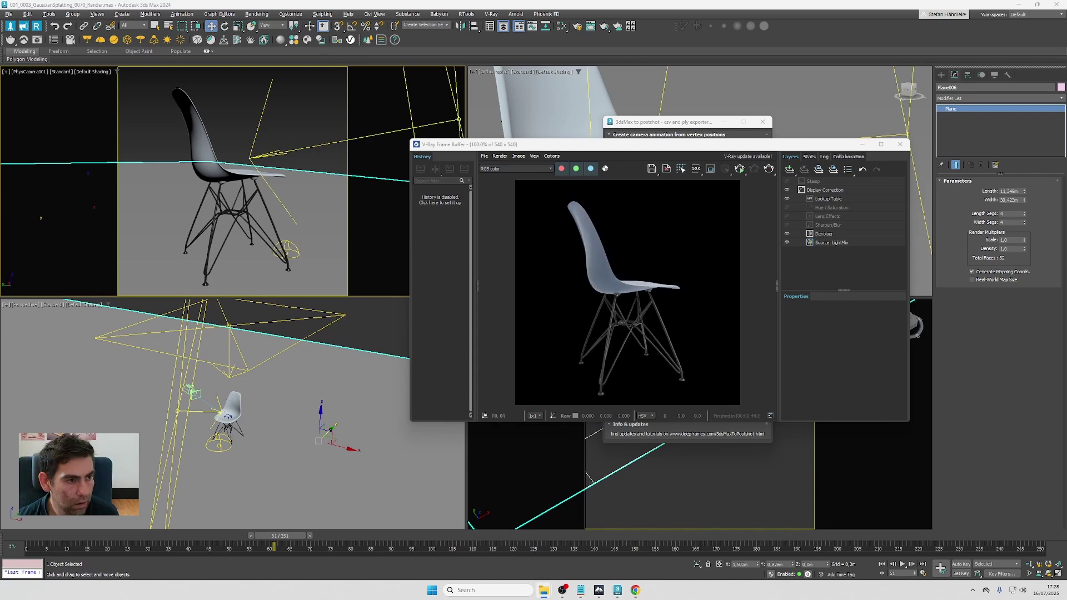
Switch to File Explorer, show the rendered PNG frames in folder 001 as extra large icons, and look through them to the end.
left_click_drag(0, 152, 335, 121)
double_click(335, 122)
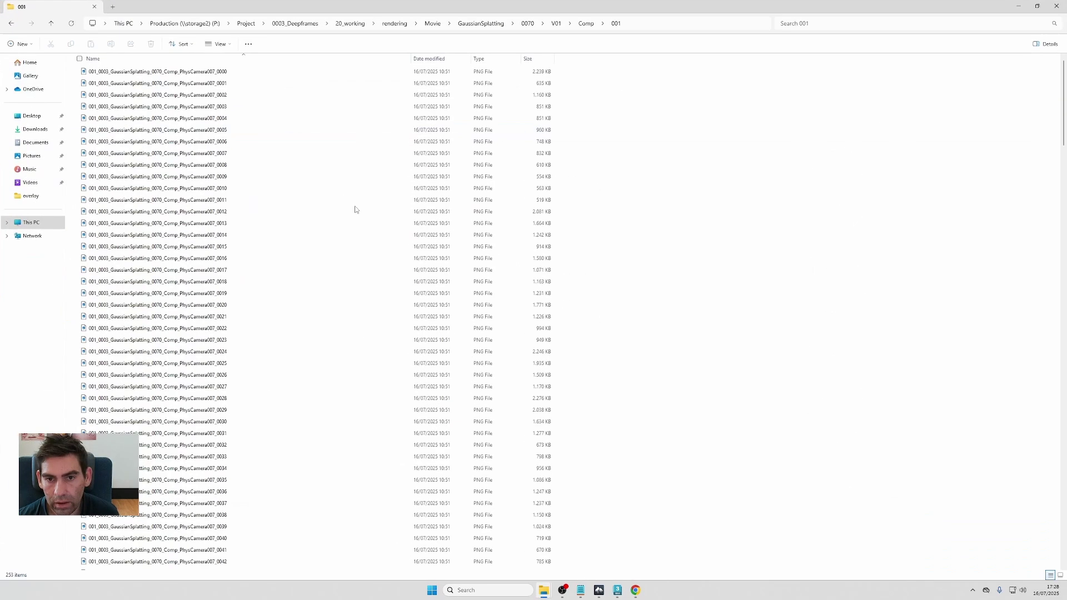
right_click(669, 184)
mouse_move(702, 196)
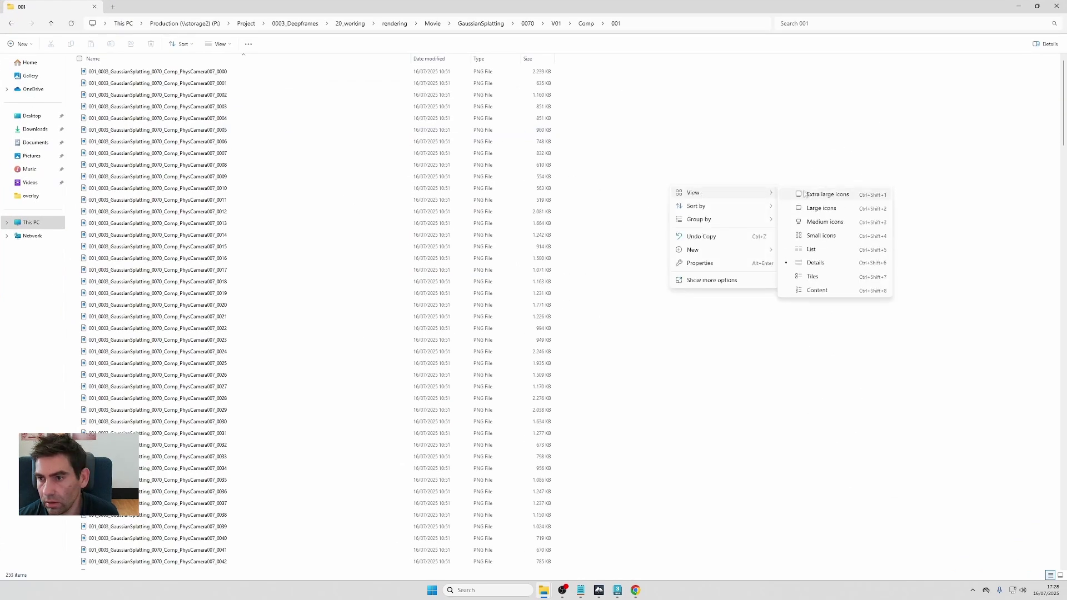
left_click(814, 192)
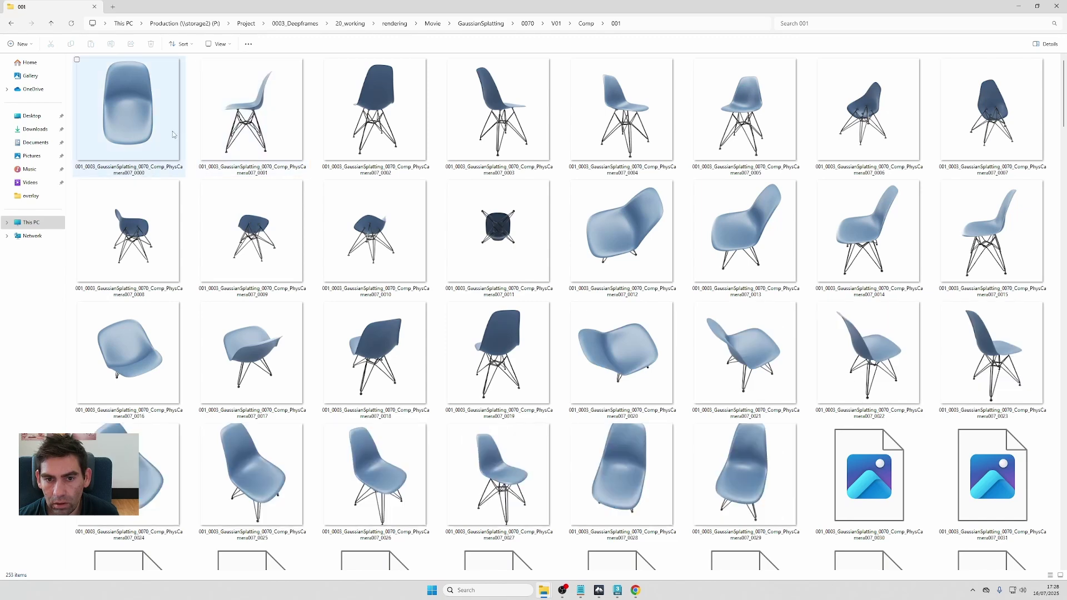
scroll(383, 181, "down", 20)
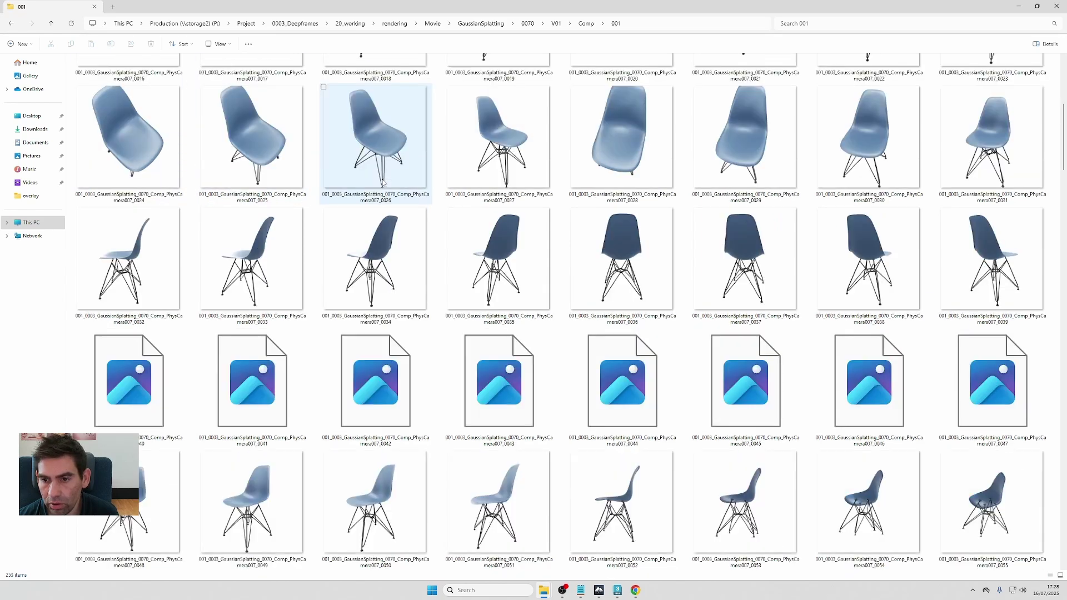
scroll(383, 181, "down", 3)
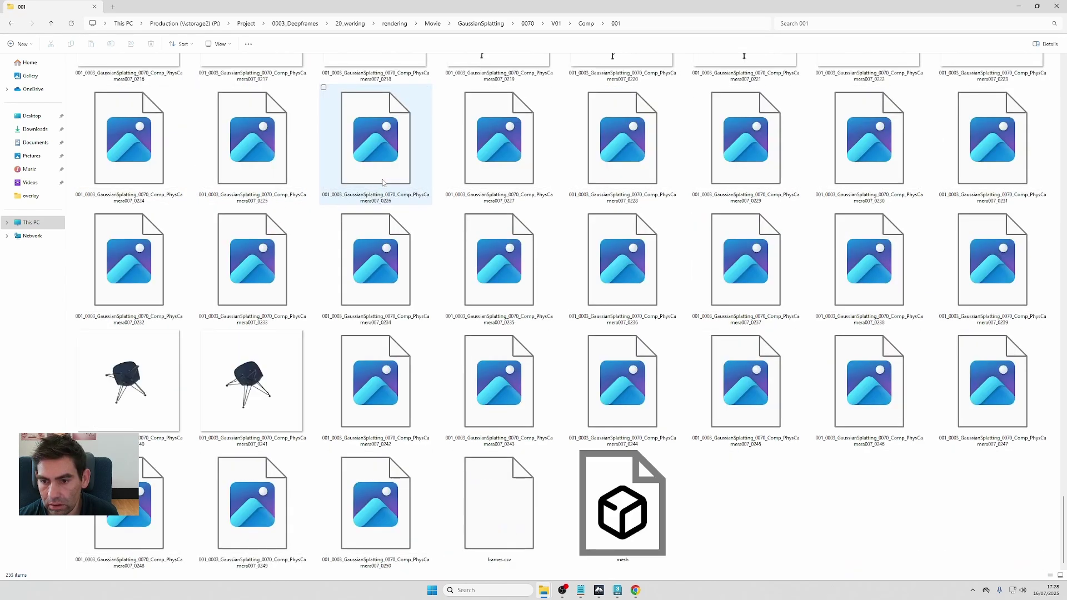
Permanently delete the frames.csv and mesh files from the rendered frames folder.
left_click(499, 503)
left_click(631, 510, "shift")
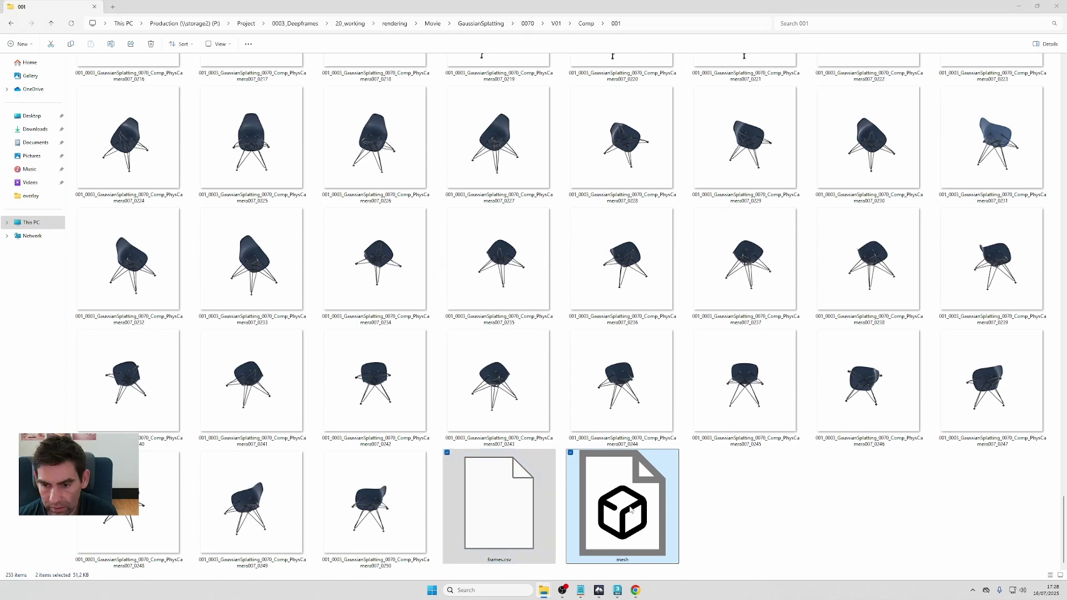
key("shift+Delete")
key("Return")
left_click_drag(511, 4, 439, 0)
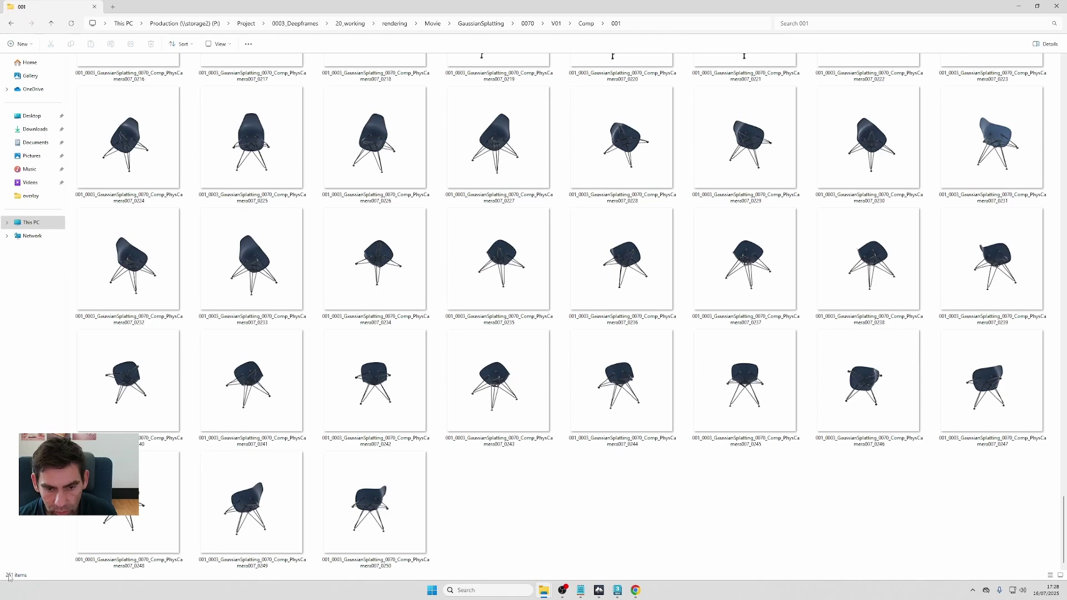
Return to 3ds Max and close the V-Ray Frame Buffer that covers the viewports.
left_click_drag(533, 3, 0, 120)
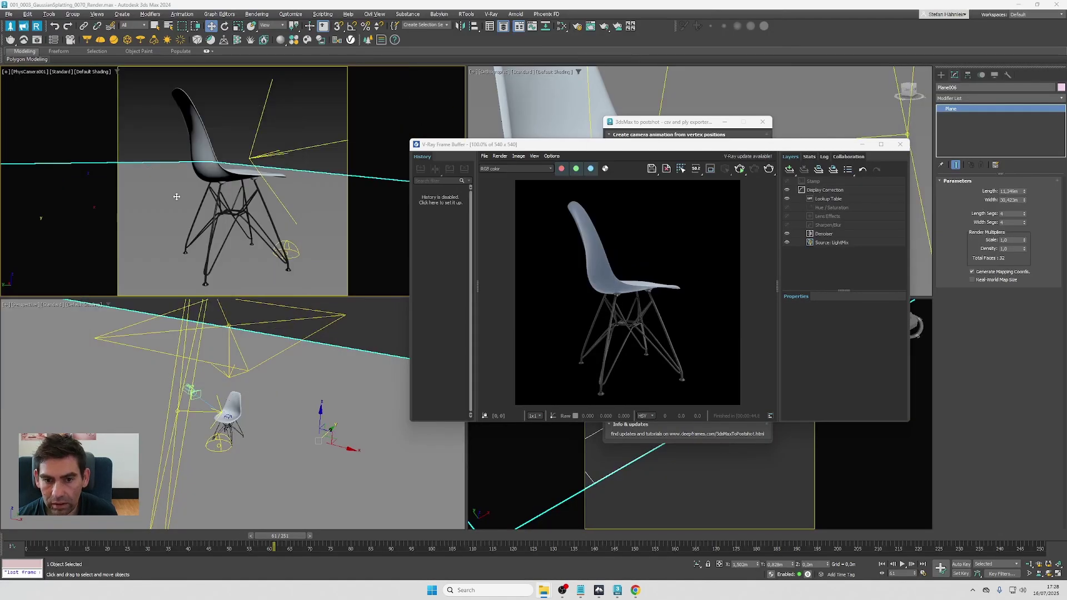
left_click_drag(739, 146, 430, 132)
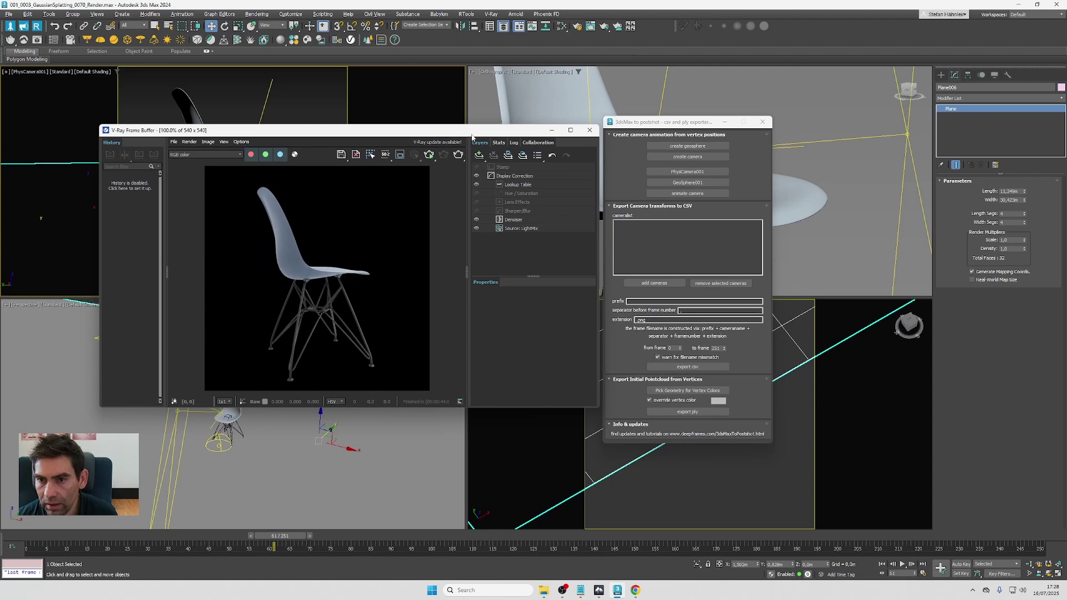
left_click(589, 132)
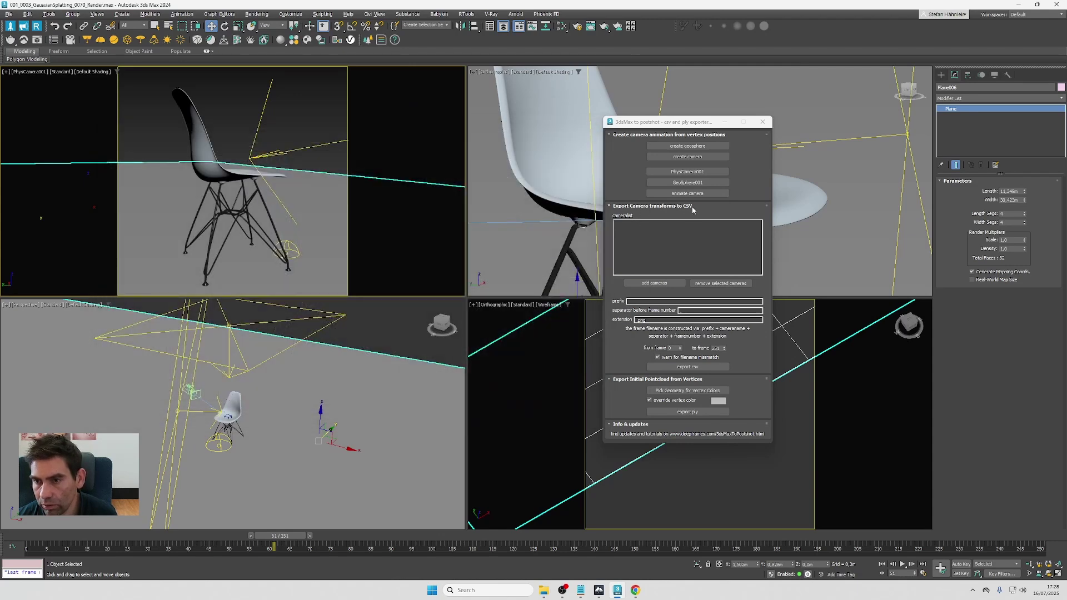
Add PhysCamera001 to the exporter's camera list for the CSV export.
left_click(642, 284)
left_click(91, 101)
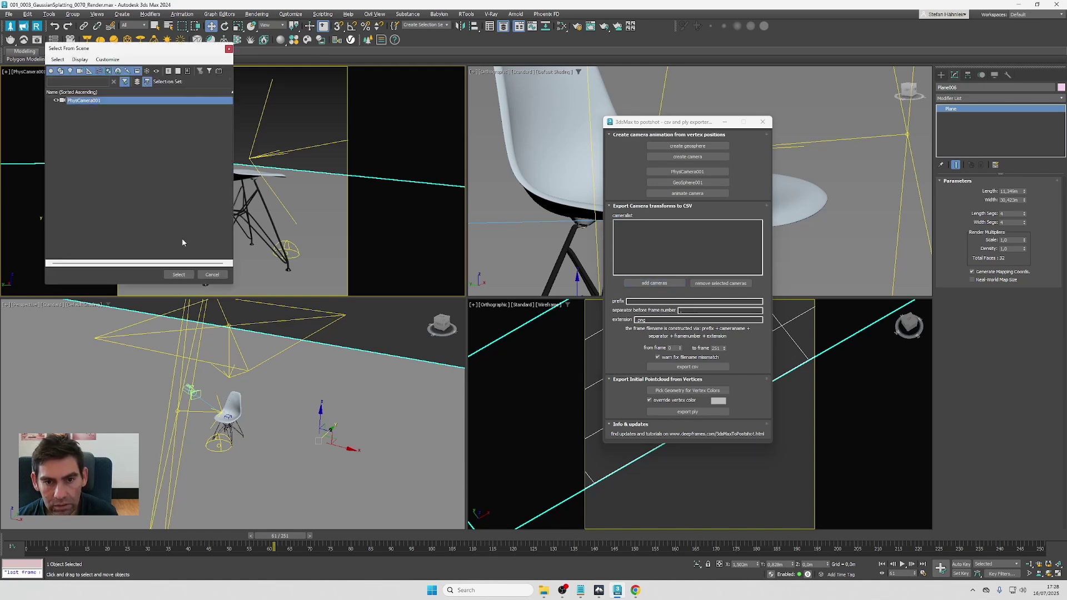
left_click(178, 275)
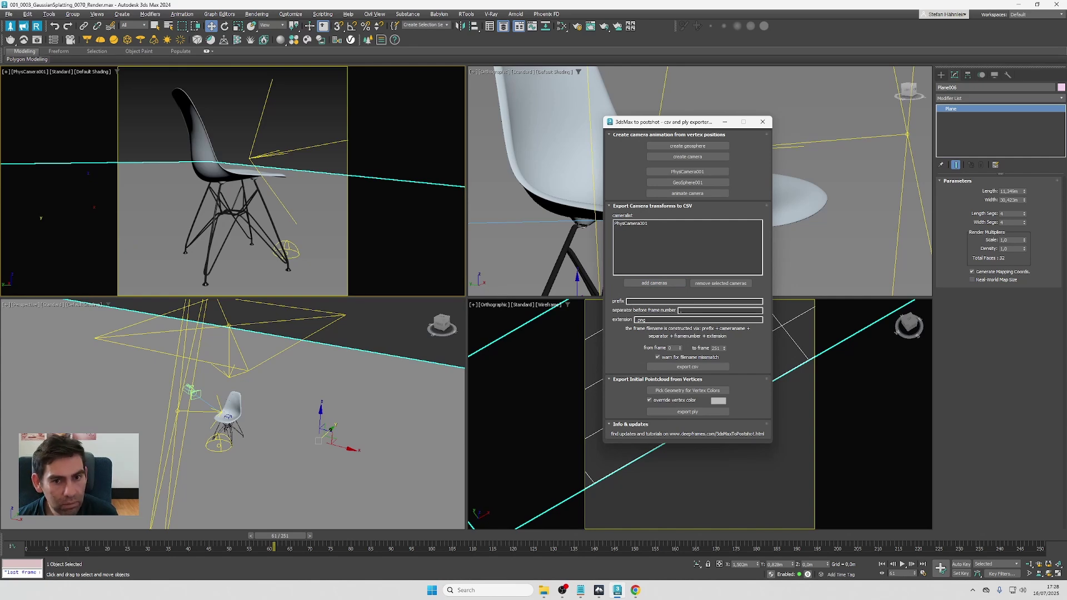
Switch to the rendered frames folder 001 in File Explorer and examine how the frame 0078 PNG is named.
left_click_drag(0, 127, 326, 127)
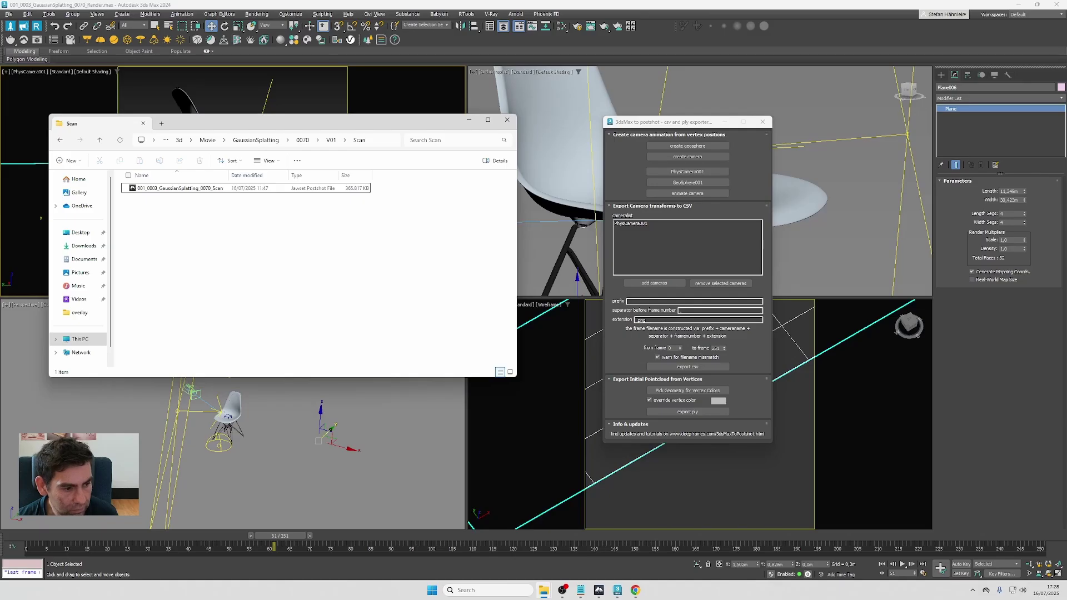
key("super+d")
key("super+d")
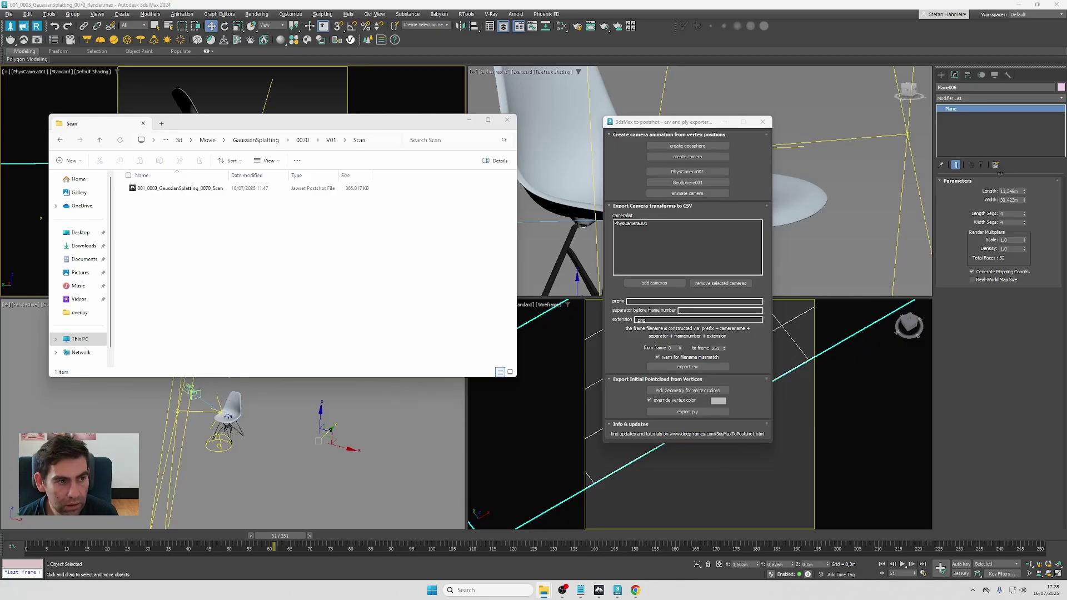
left_click_drag(0, 154, 279, 148)
scroll(199, 270, "up", 3)
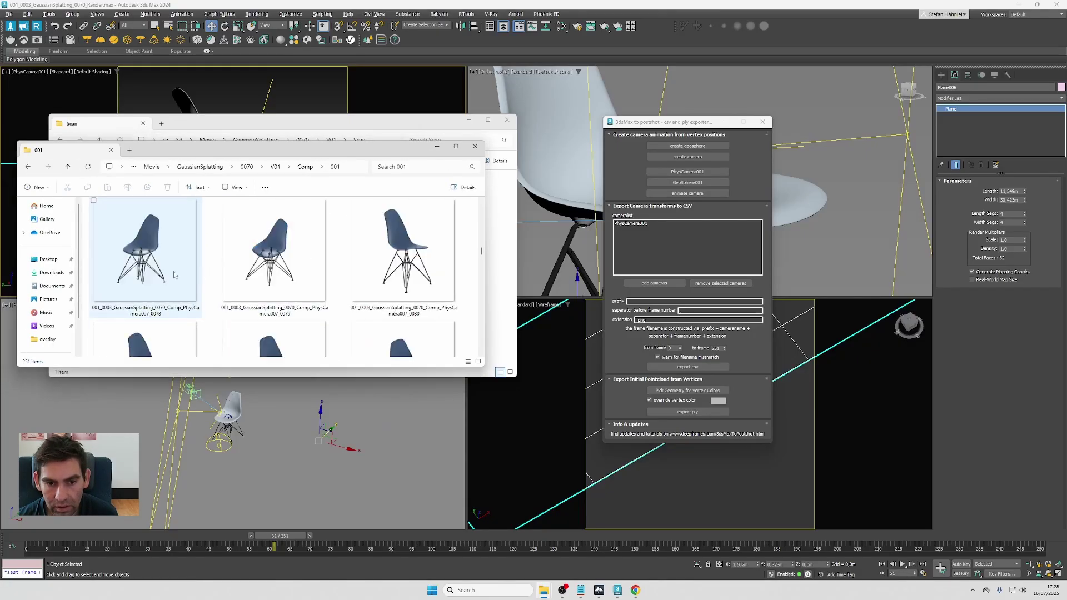
left_click(146, 312)
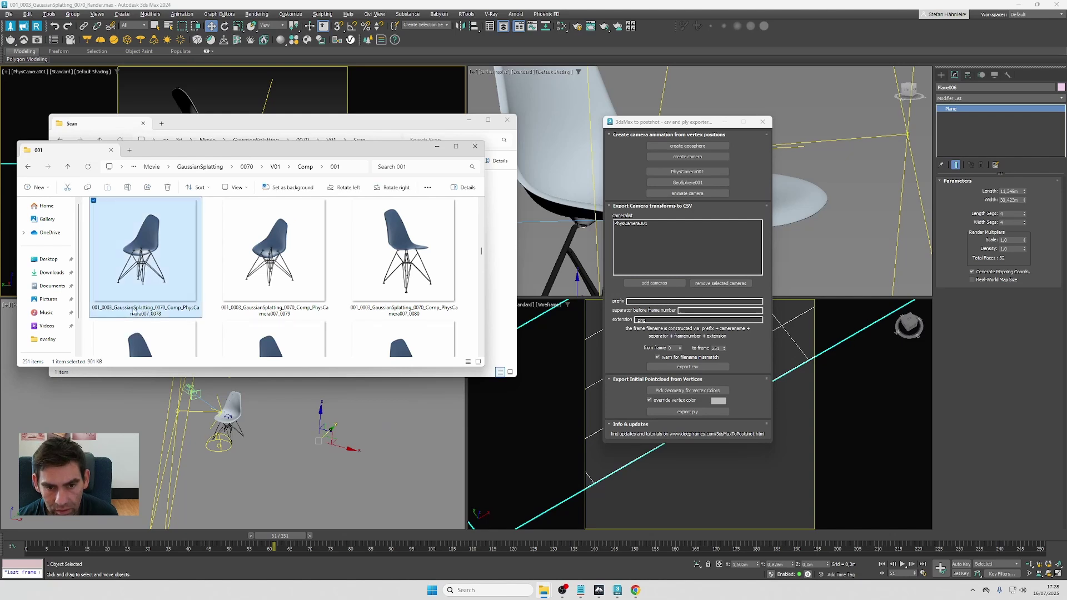
left_click(133, 314)
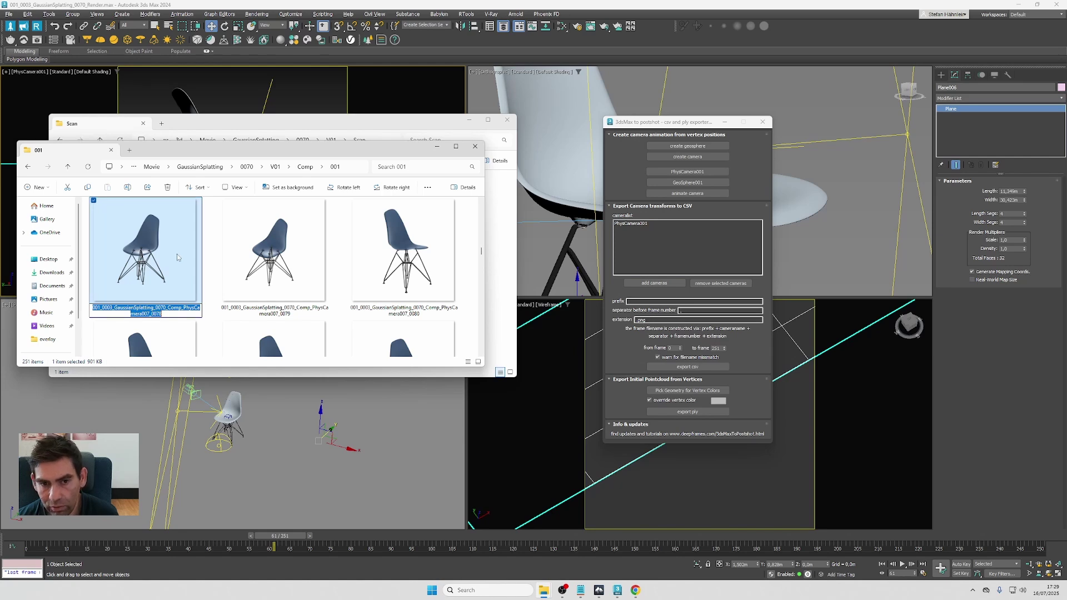
key("Escape")
Open the frame 0079 PNG to view the chair render and close the image viewer.
left_click(267, 252)
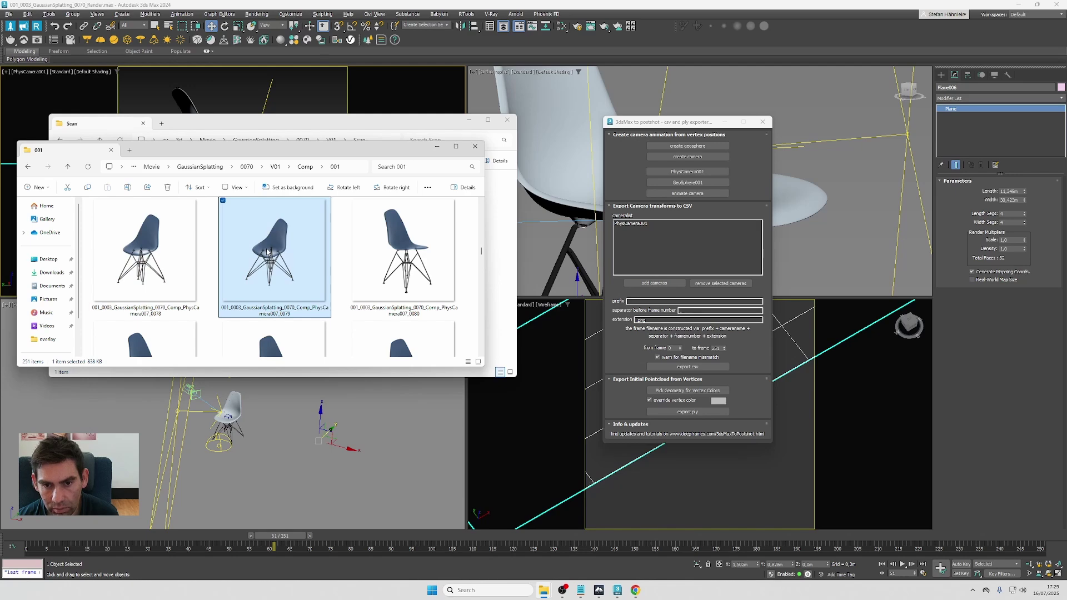
double_click(267, 252)
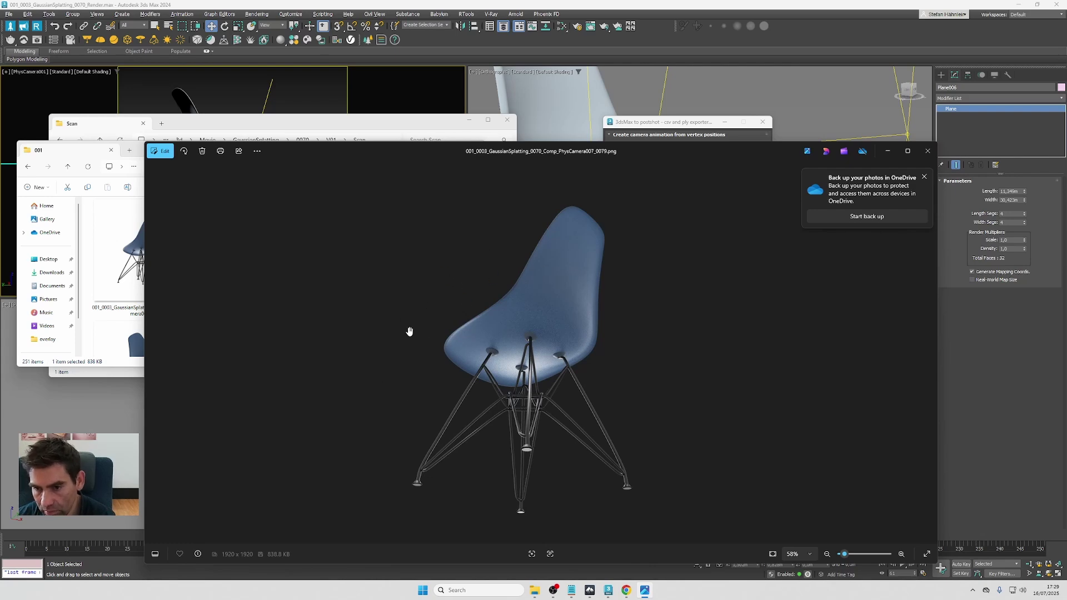
left_click(928, 151)
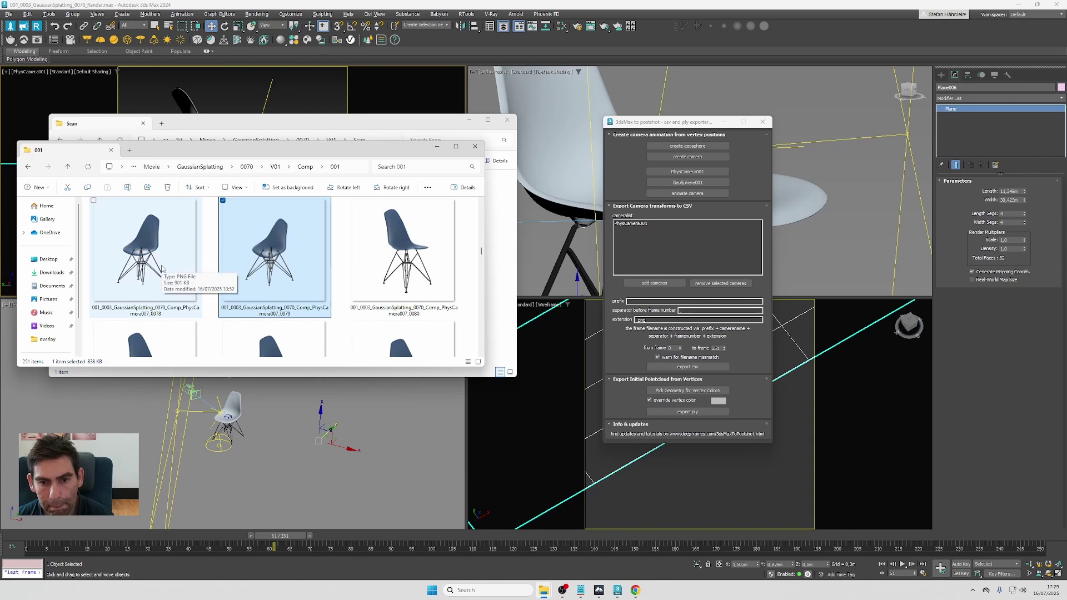
Copy "001_0003_GaussianSplatting_0070_Comp_" from the frame 0078 file name into the exporter's prefix in 3ds Max.
left_click(136, 303)
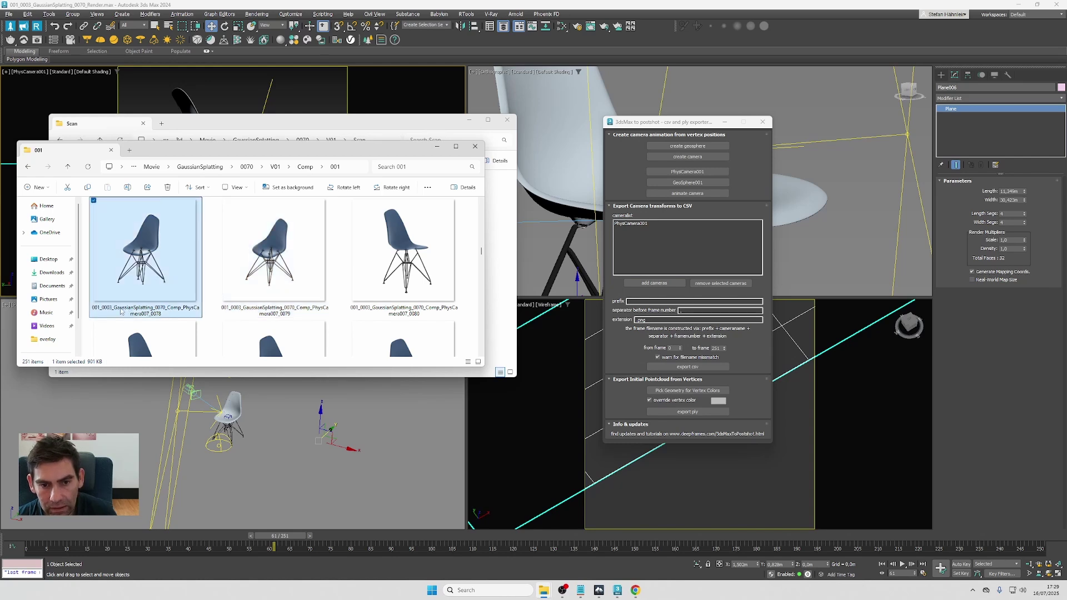
left_click(163, 310)
left_click_drag(166, 308, 88, 306)
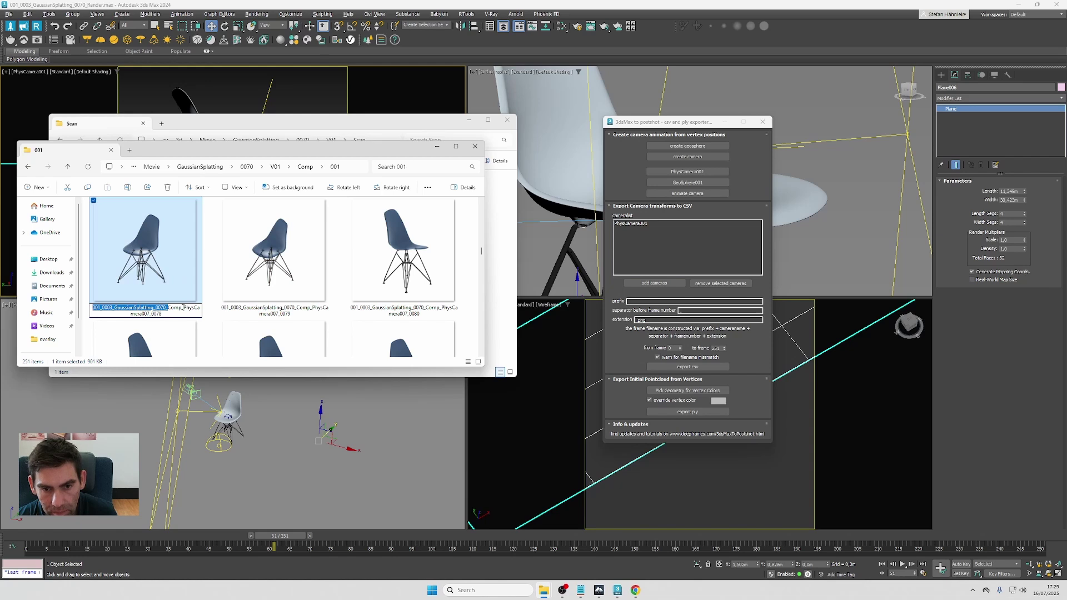
left_click_drag(183, 307, 71, 312)
key("ctrl+c")
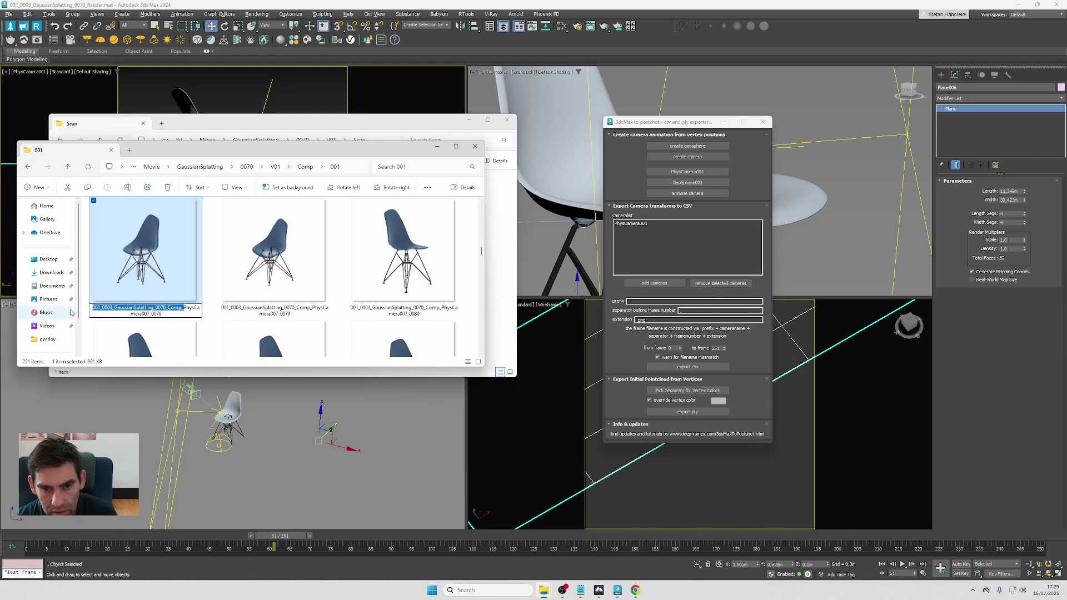
left_click(639, 301)
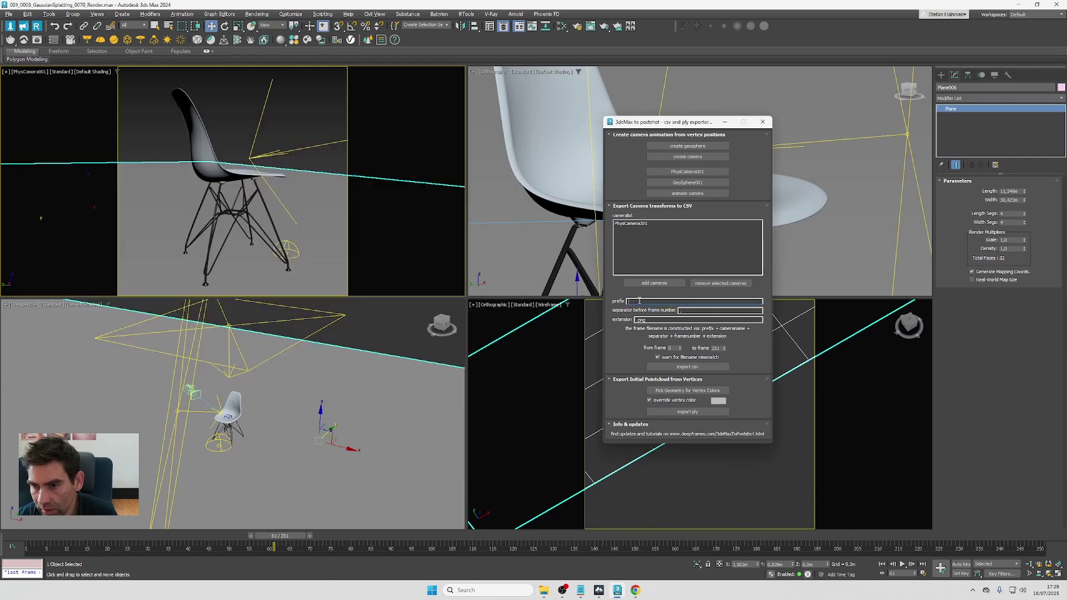
key("ctrl+v")
key("Tab")
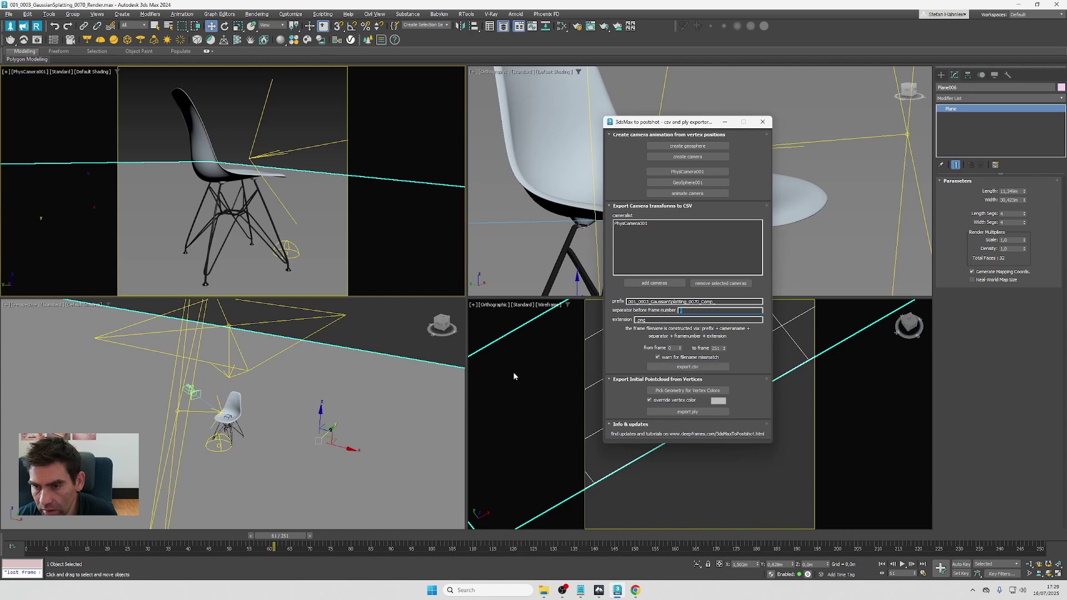
Restore 3ds Max to a smaller window and enlarge the frames folder window beside it for comparison.
left_click_drag(443, 2, 611, 33)
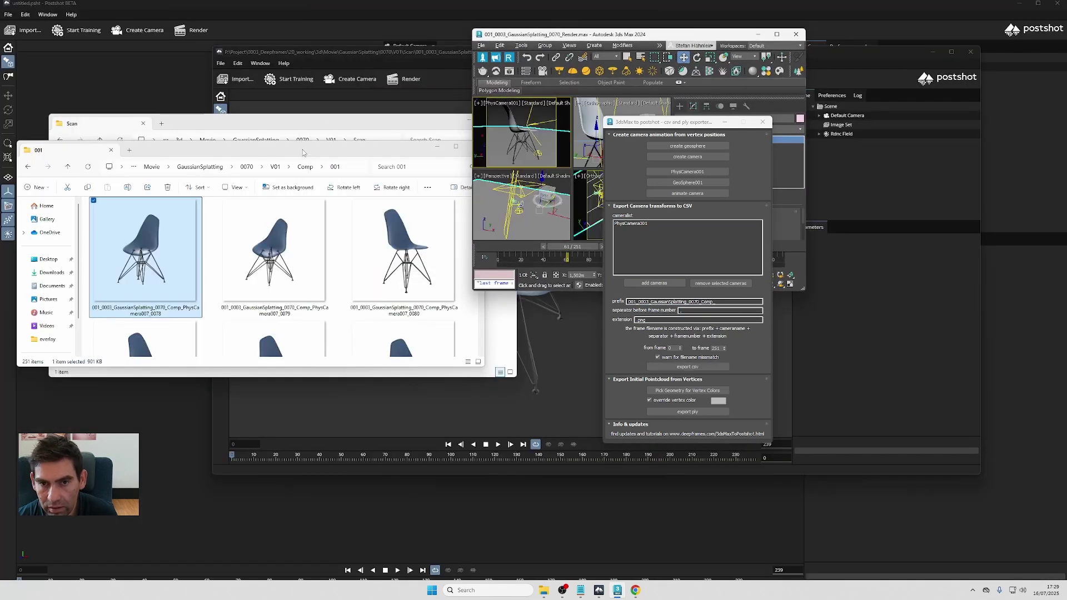
left_click_drag(303, 153, 293, 79)
left_click_drag(471, 295, 476, 463)
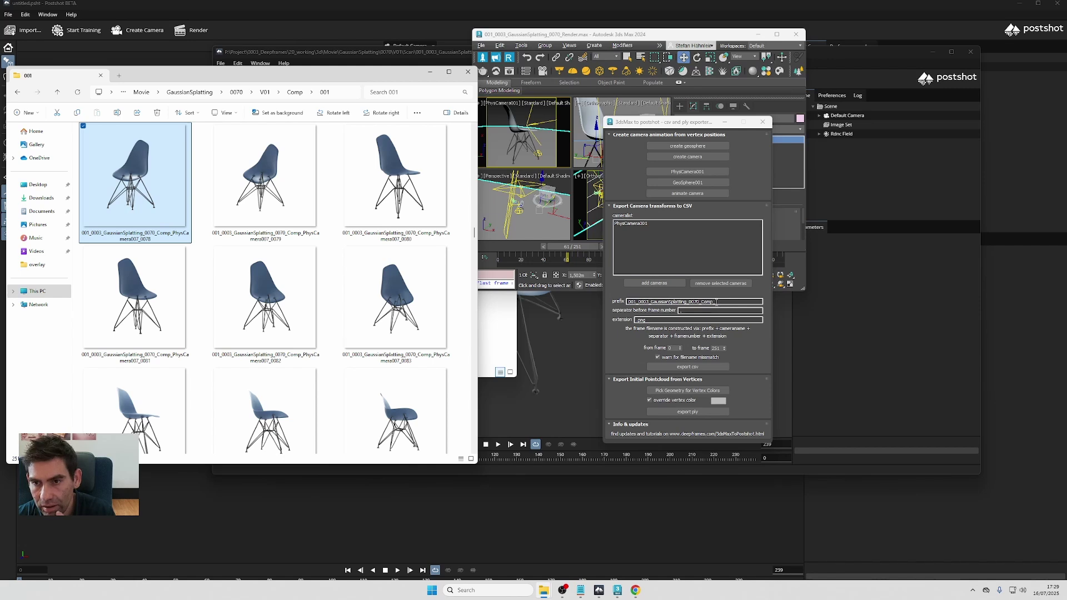
Select the camera of the camera viewport, move the exporter dialog aside, and rename the camera PhysCamera007 to match the rendered files.
left_click(508, 104)
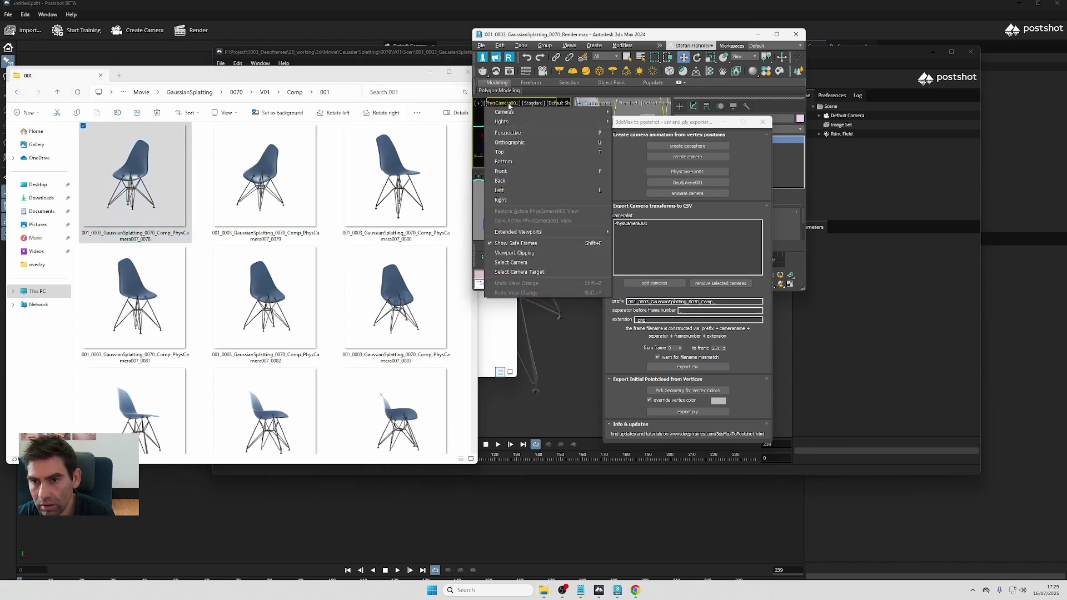
left_click(528, 261)
left_click_drag(686, 122, 531, 147)
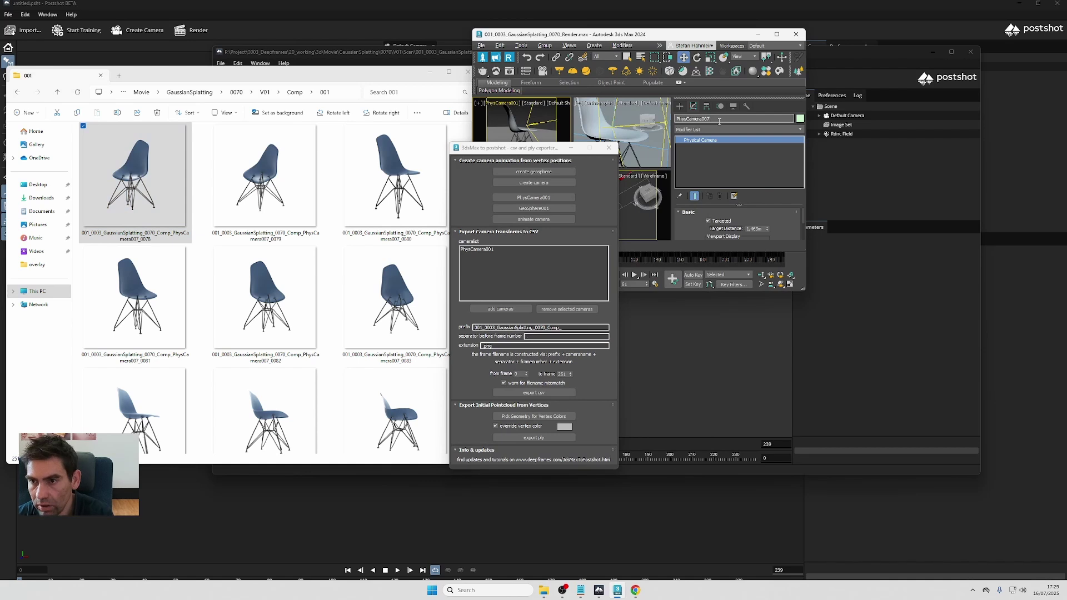
key("Return")
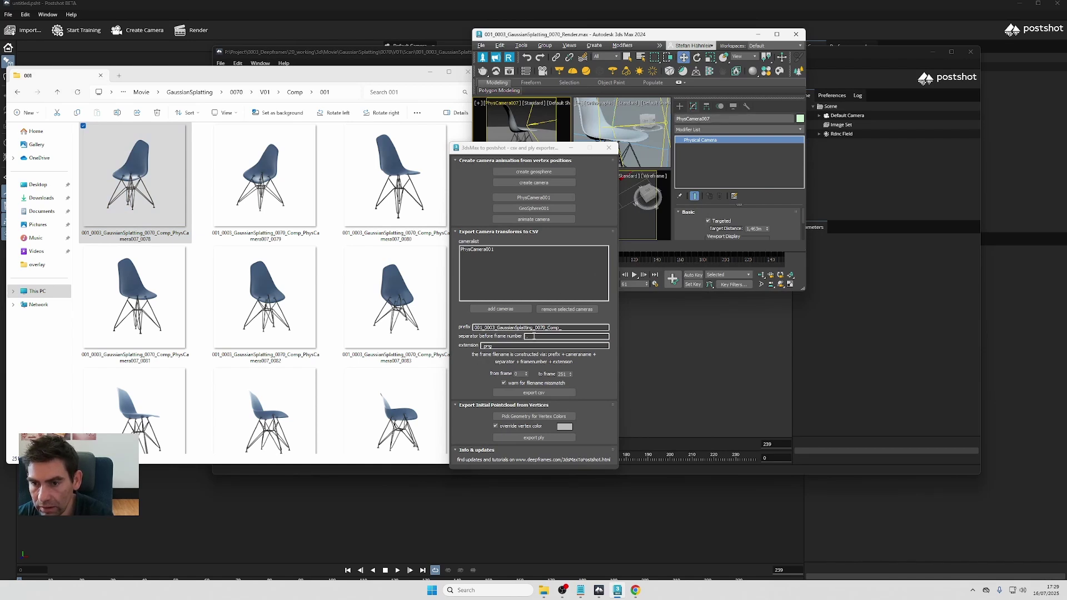
Set the exporter's separator before the frame number to "_" and move the exporter dialog over the folder window.
left_click(529, 336)
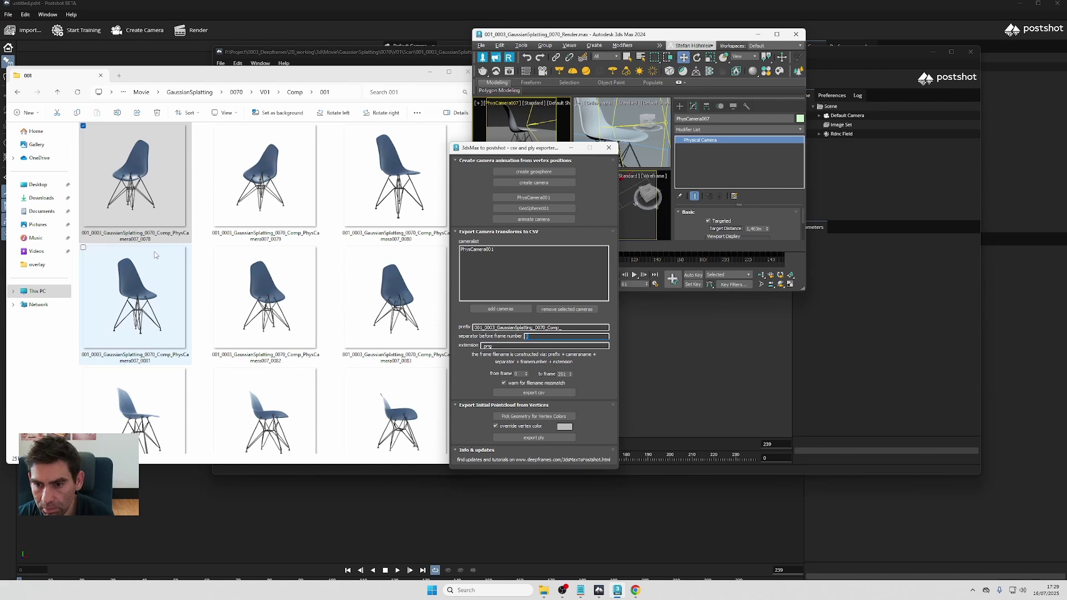
left_click(140, 242)
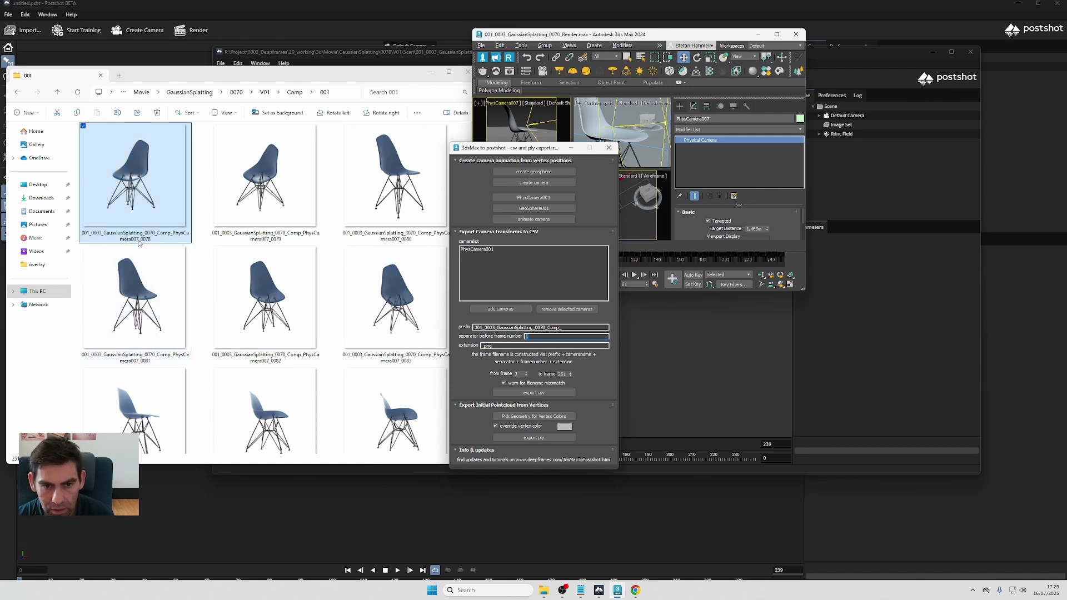
left_click(498, 301)
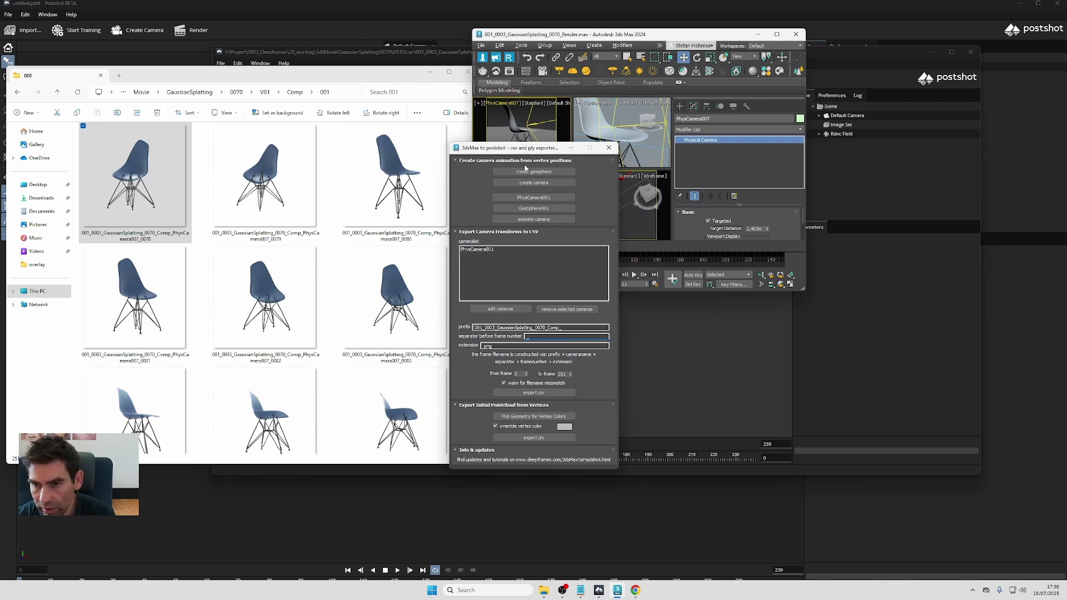
left_click_drag(528, 151, 323, 116)
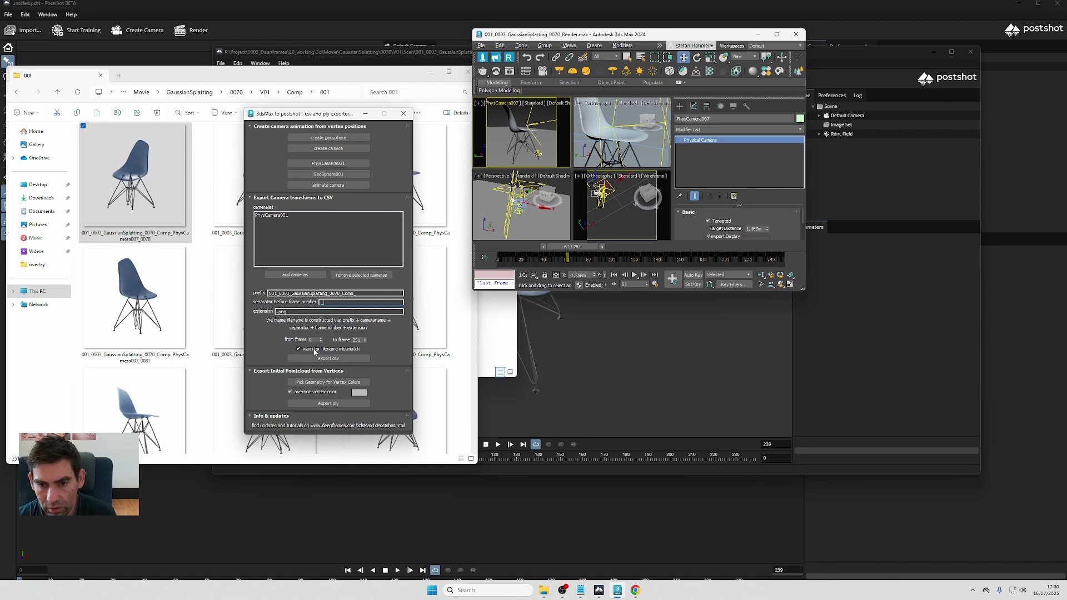
Export the camera transforms as frames.csv into the rendered frames folder 001, using its path copied from File Explorer.
left_click(345, 360)
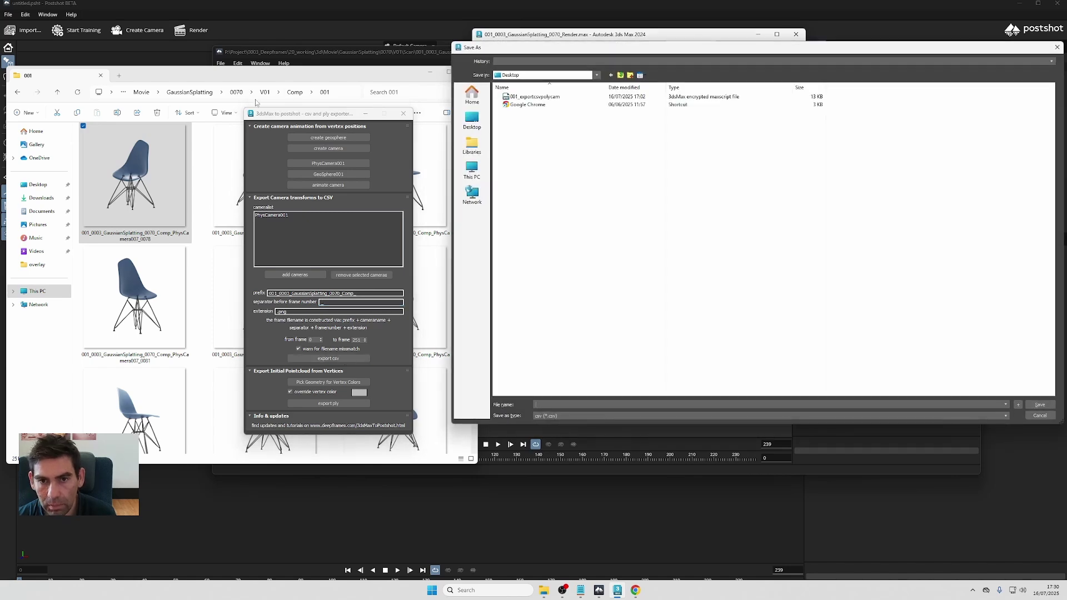
left_click(343, 93)
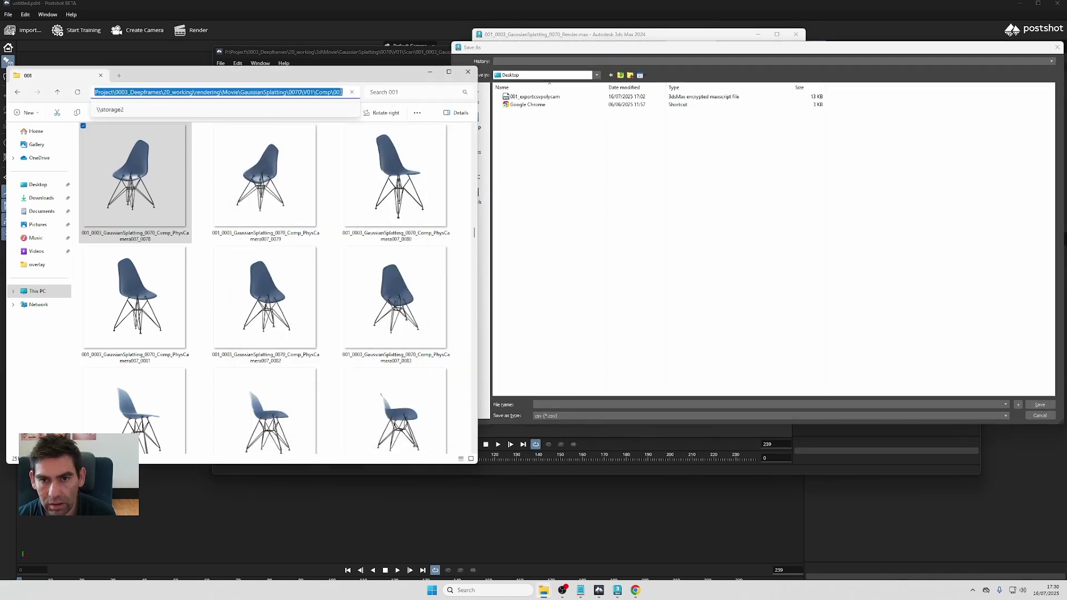
key("ctrl+c")
left_click(567, 404)
key("ctrl+v")
key("Return")
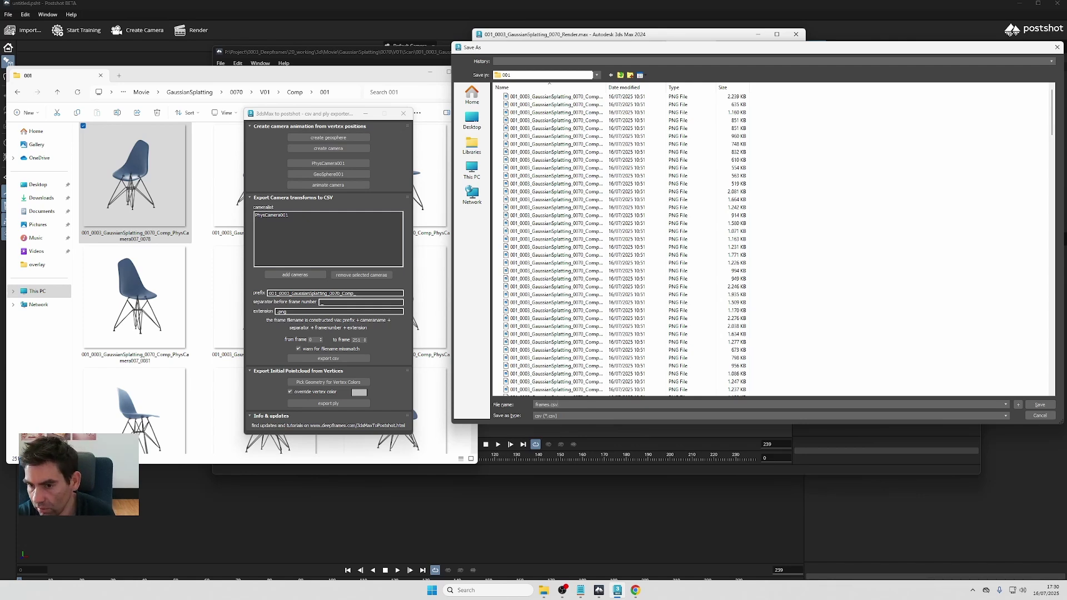
key("Return")
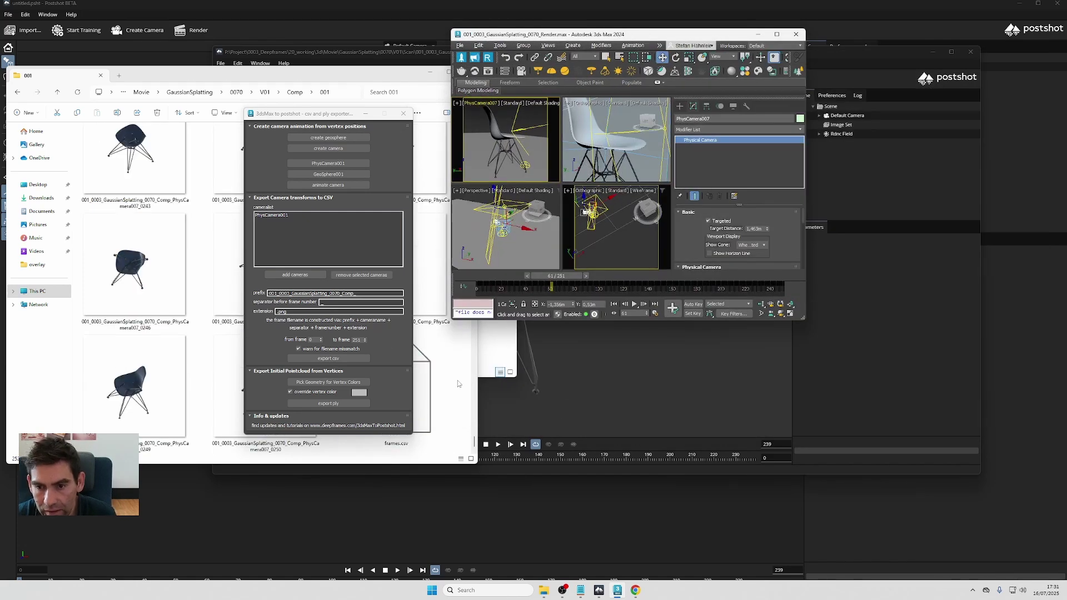
Open frames.csv in Notepad++, decline the program update, and check the PNG file names in the first two data rows.
left_click(464, 383)
right_click(409, 408)
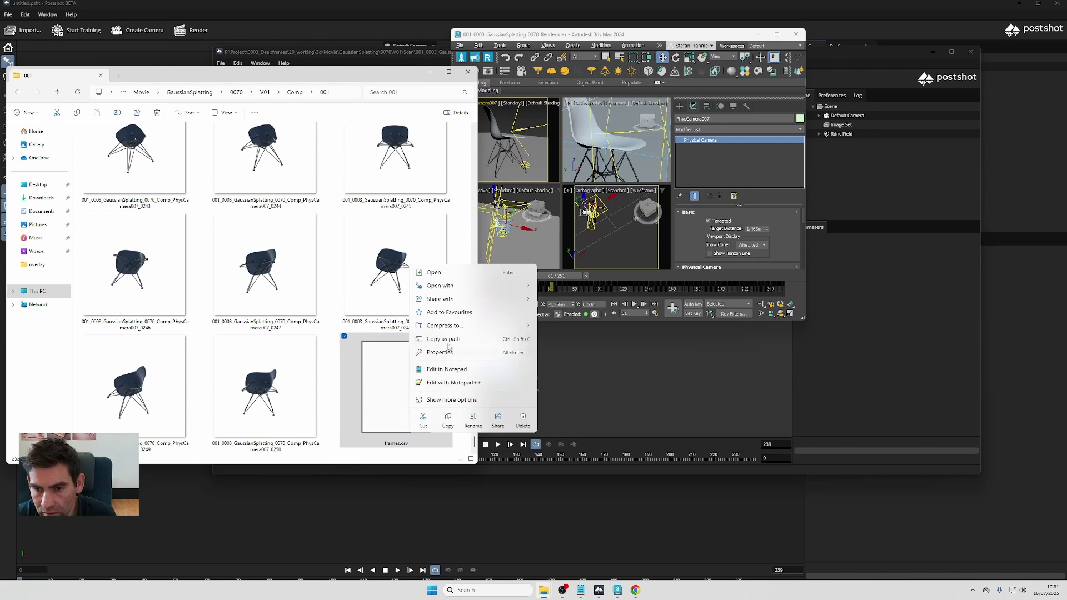
left_click(453, 383)
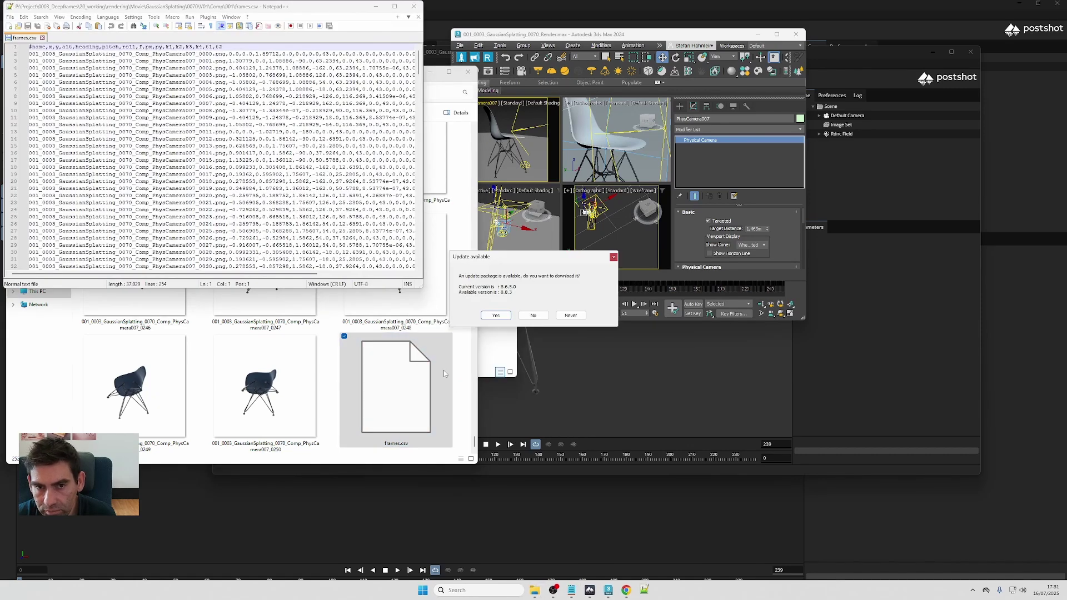
left_click(533, 315)
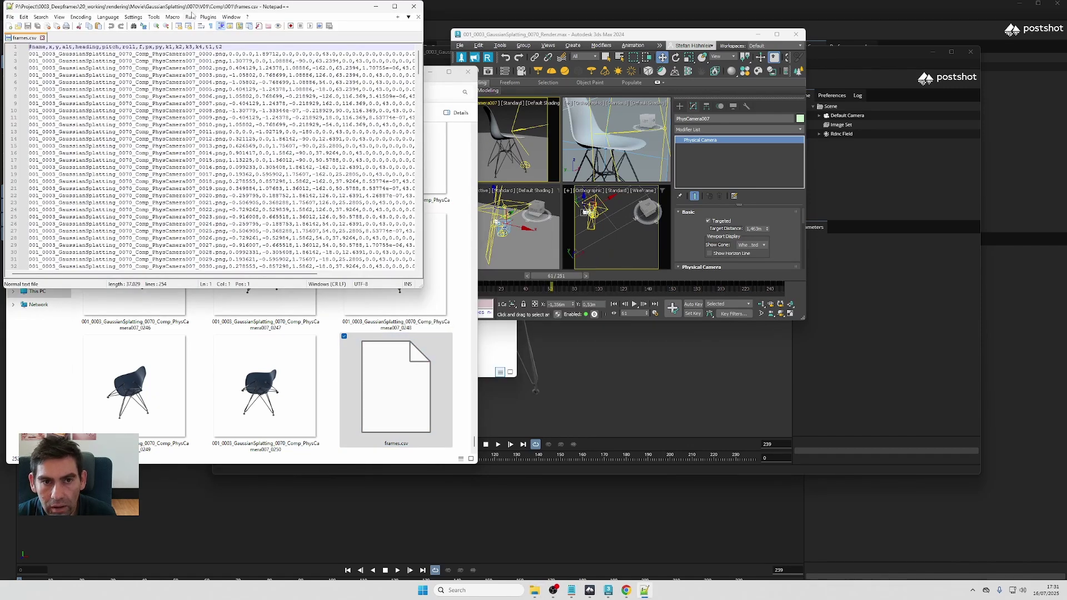
left_click_drag(194, 5, 653, 92)
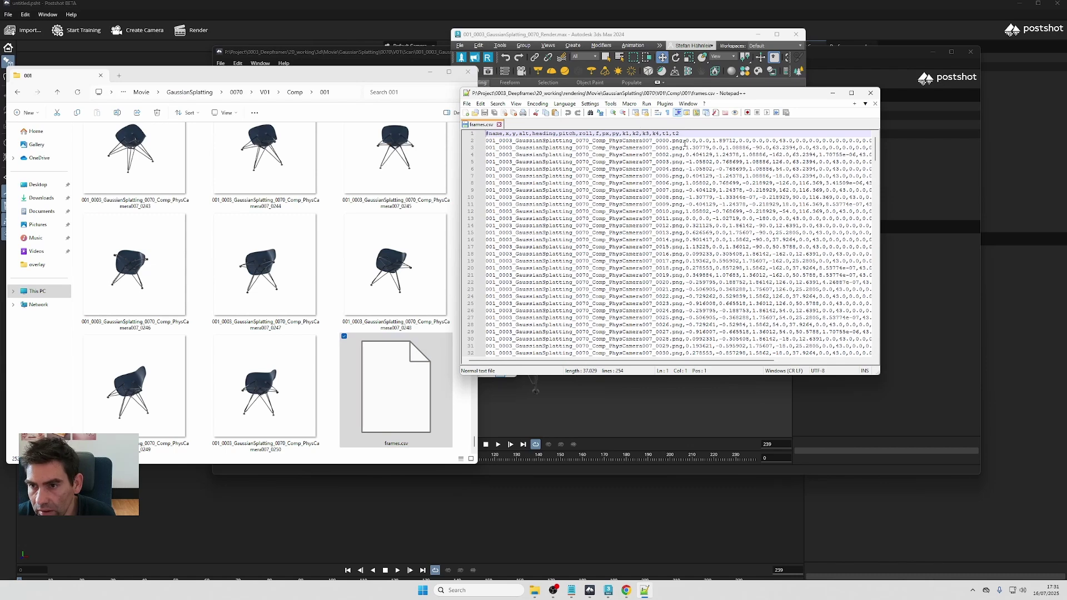
left_click_drag(683, 142, 483, 143)
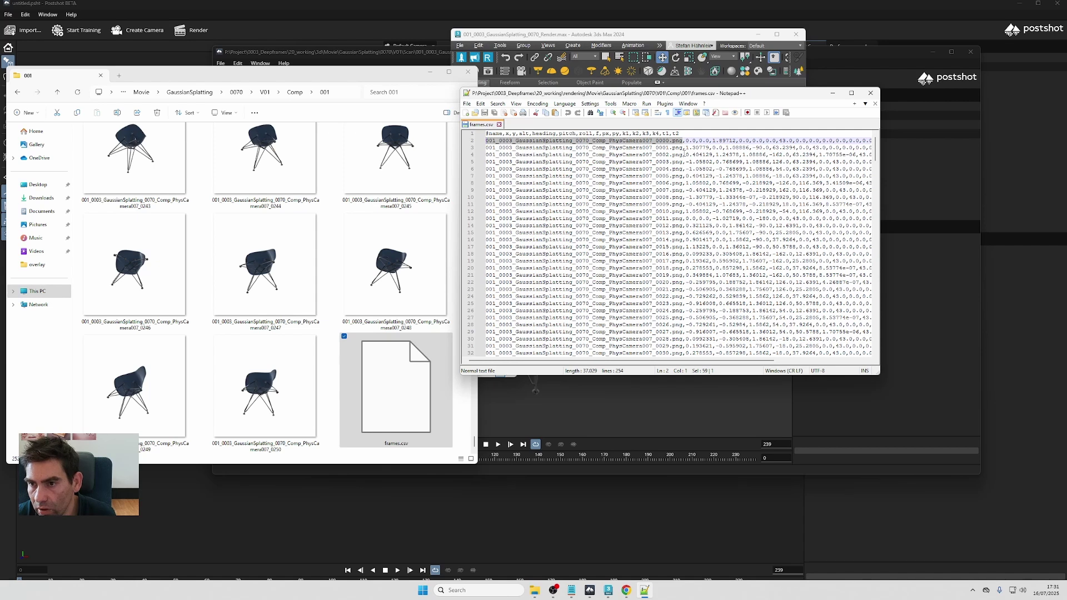
double_click(679, 148)
left_click(486, 147, "shift")
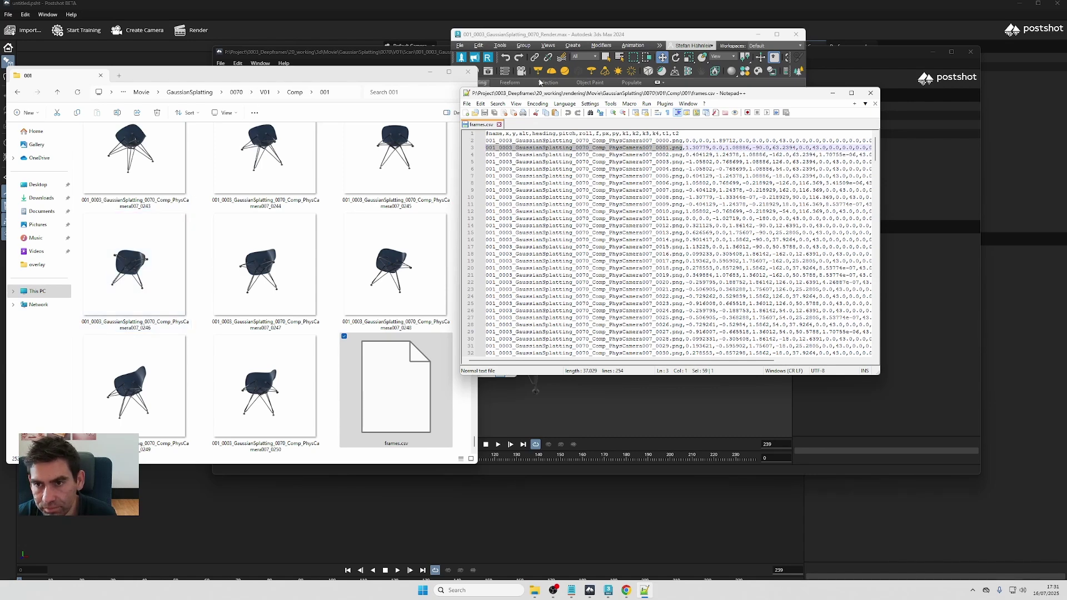
Clear the frames folder and Notepad++ windows out of the way and maximize 3ds Max.
left_click(423, 73)
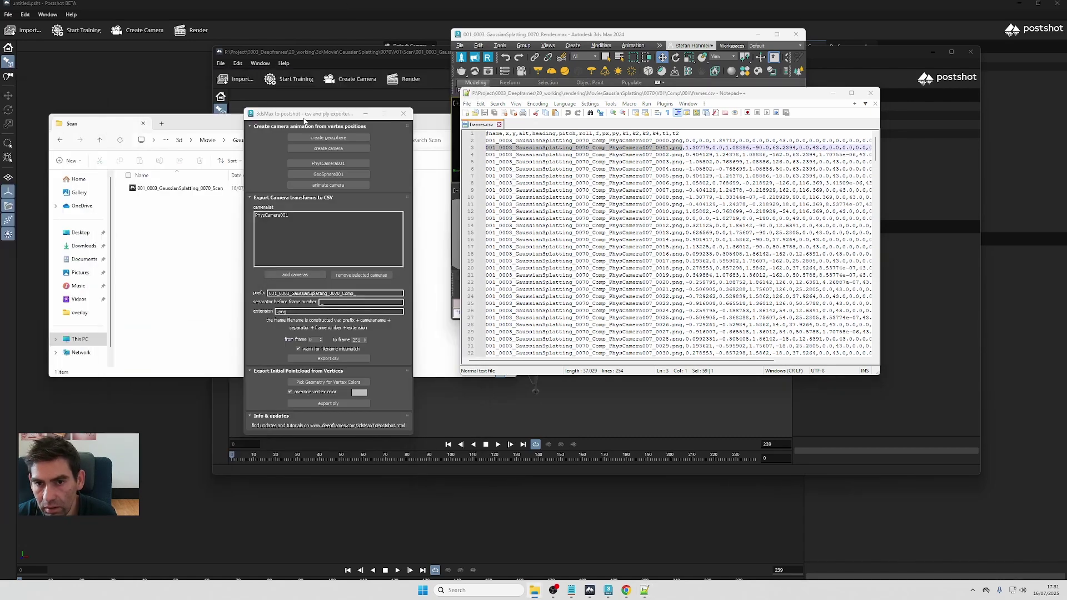
left_click_drag(570, 95, 0, 158)
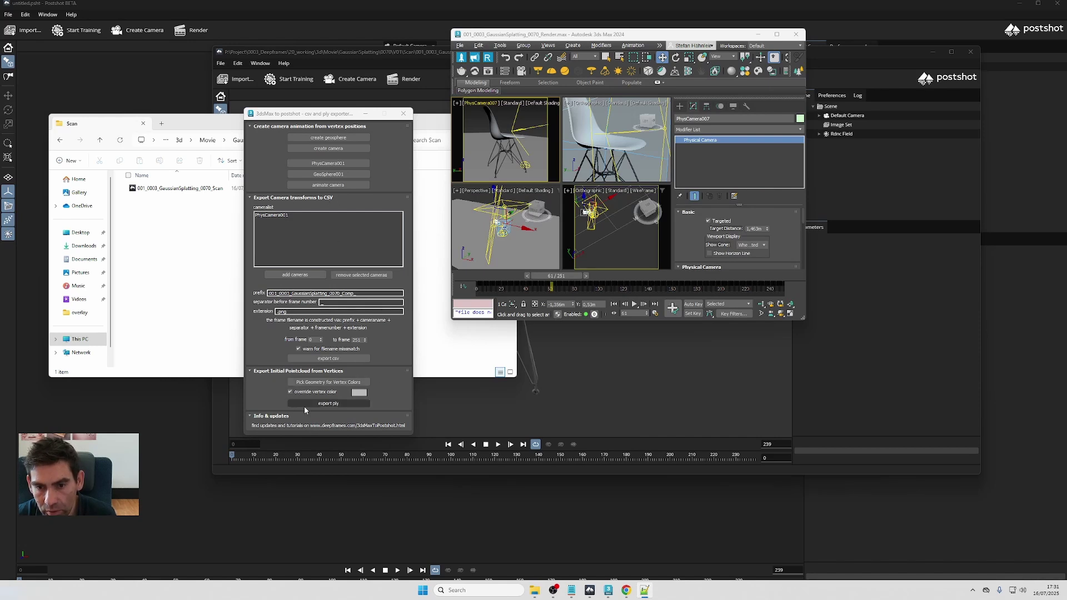
left_click(777, 35)
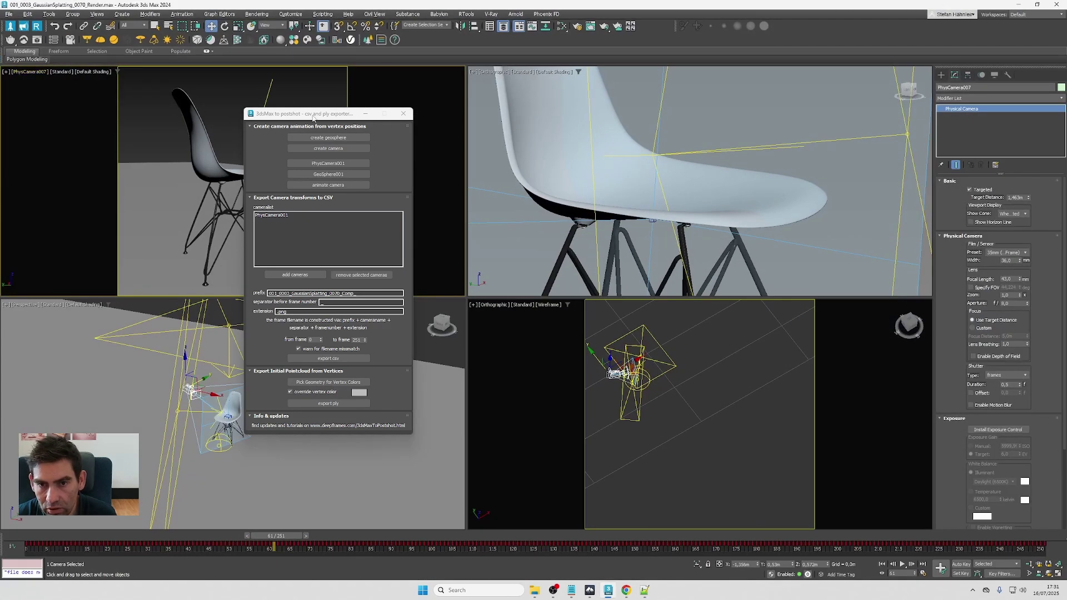
Move the exporter dialog aside, switch the wireframe viewport to a perspective view, and frame it on the chair seat.
left_click_drag(306, 115, 137, 136)
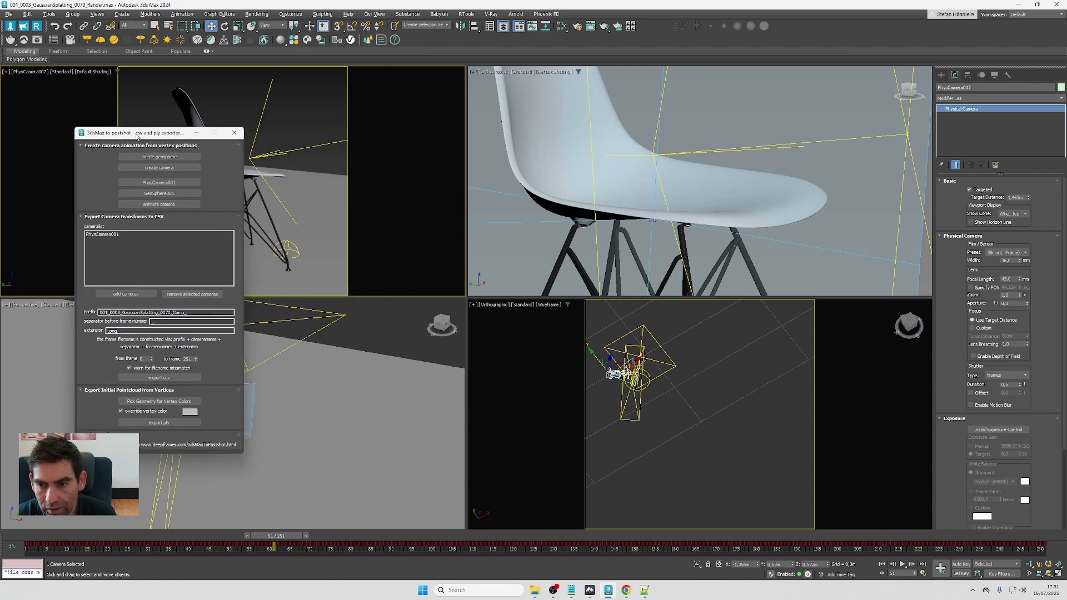
left_click(547, 179)
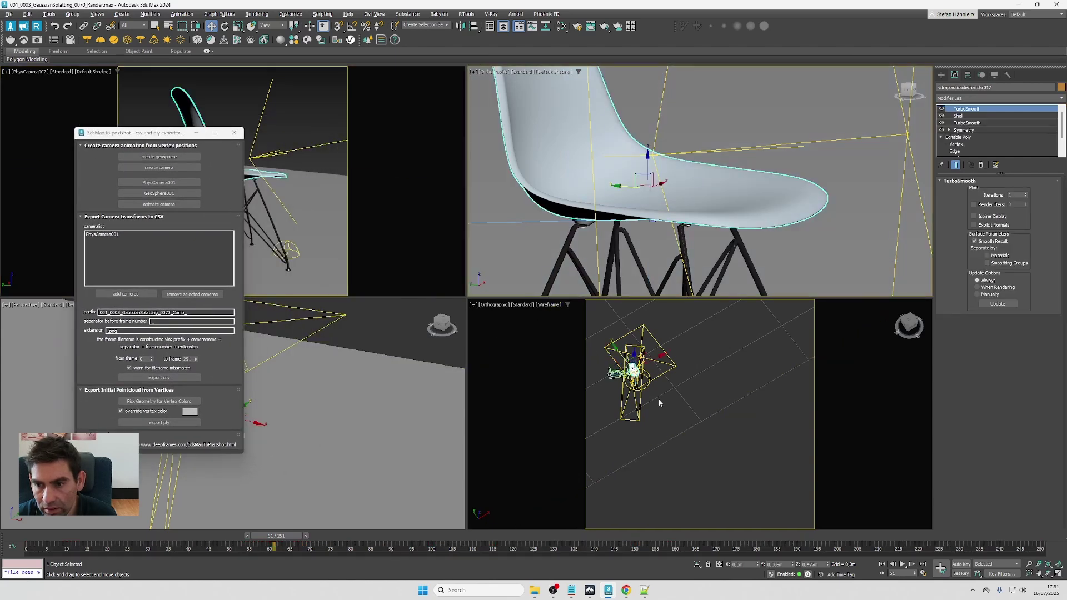
key("p")
key("z")
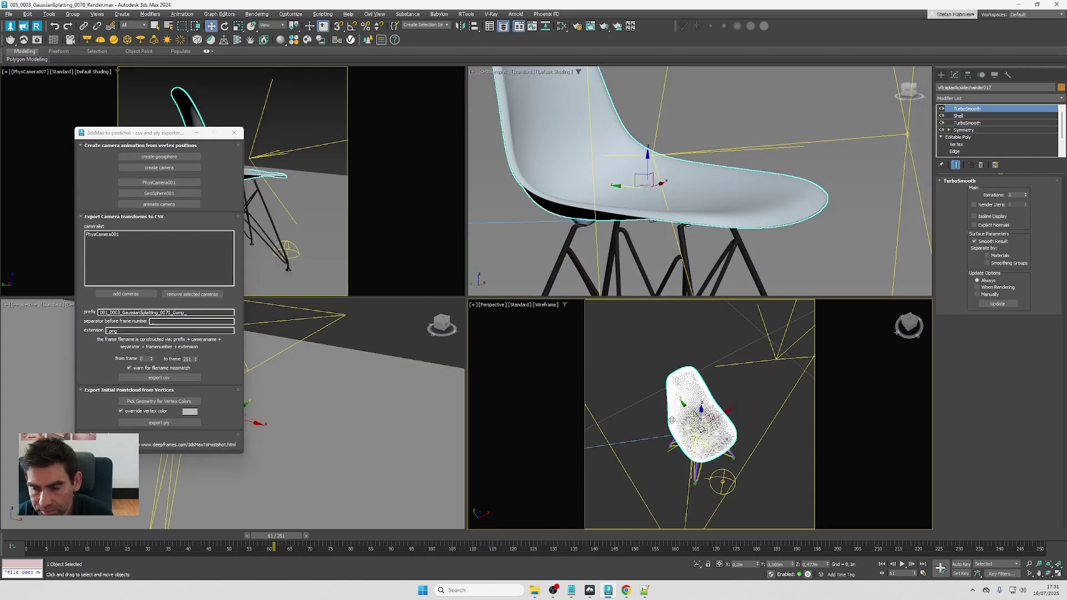
scroll(649, 429, "up", 3)
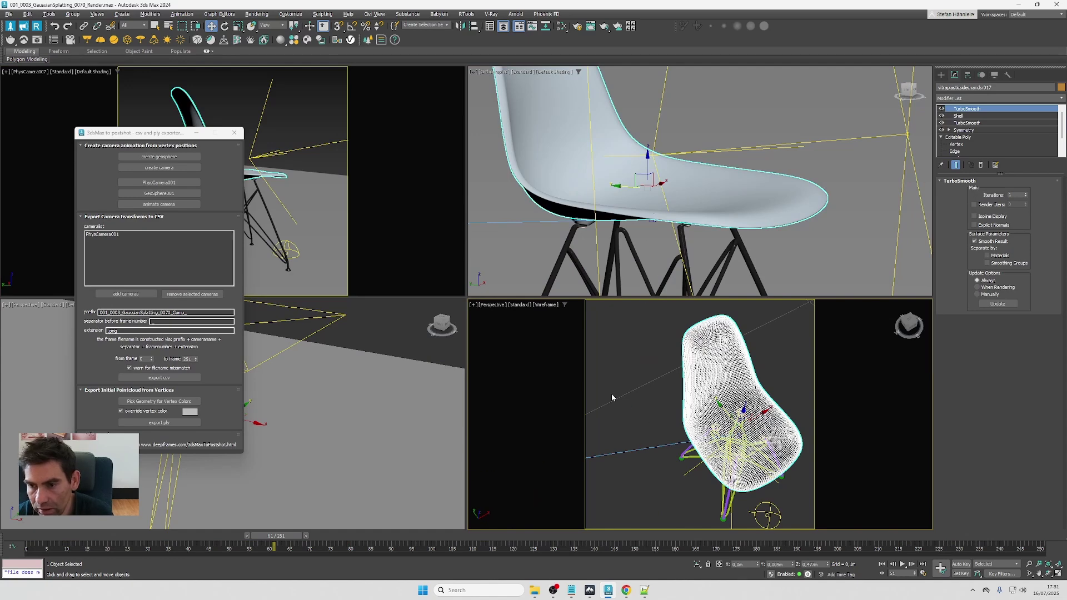
scroll(611, 393, "down", 4)
scroll(637, 397, "up", 3)
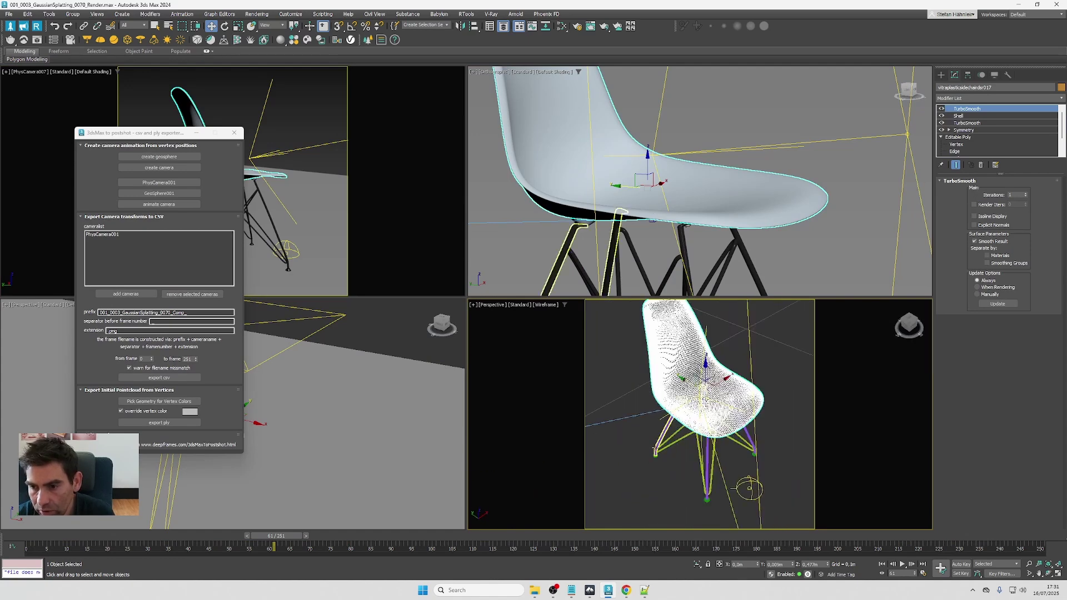
Clear the selection and create a tyFlow object beside the chair legs in the wireframe perspective view.
left_click(637, 442)
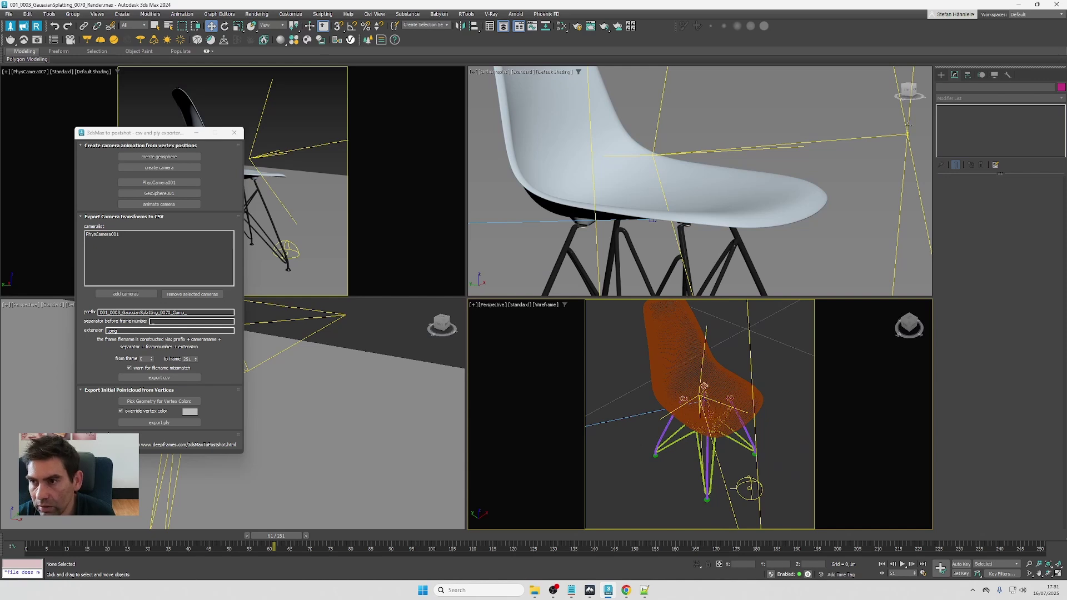
left_click(941, 75)
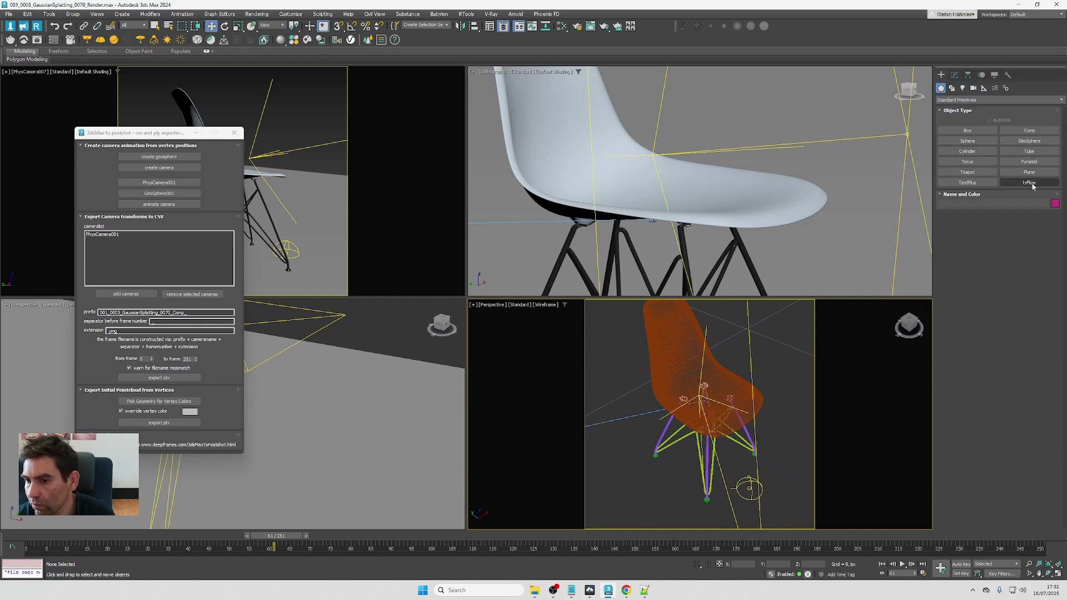
left_click(1030, 183)
left_click_drag(626, 443, 637, 444)
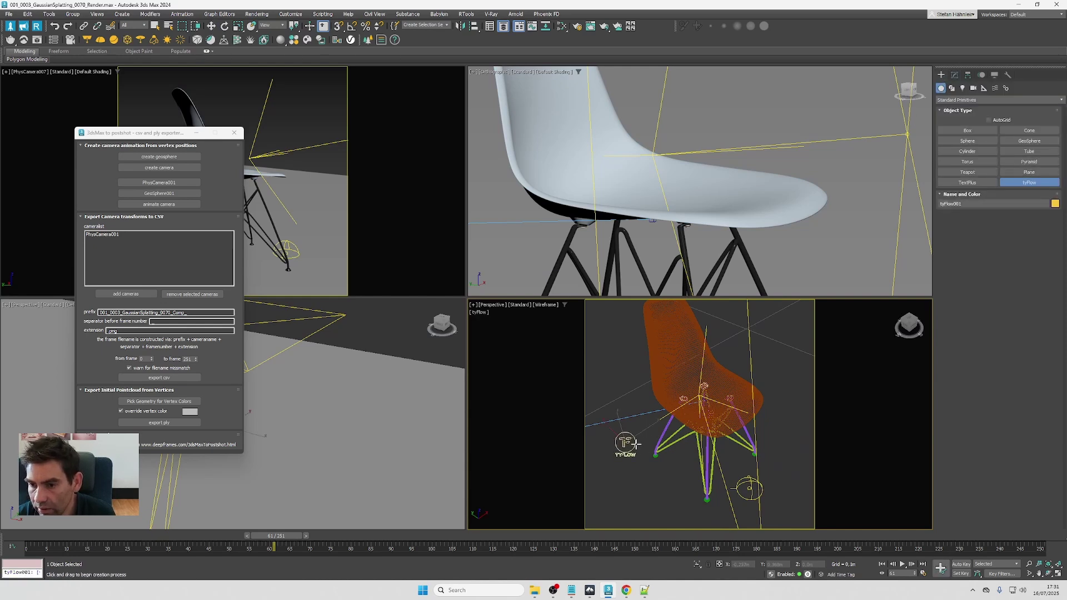
key("w")
left_click(954, 74)
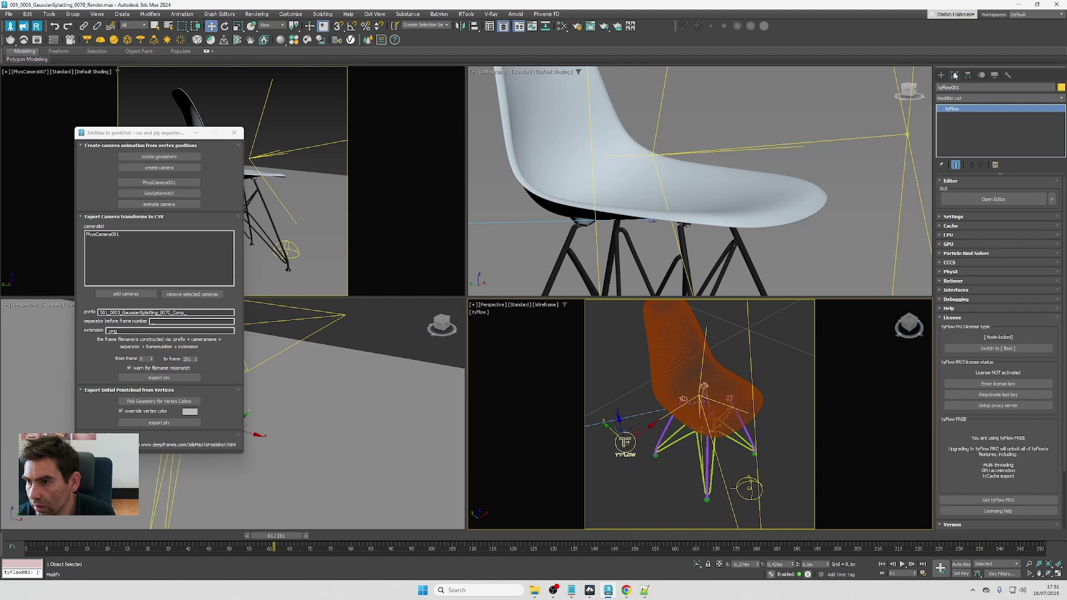
In the tyFlow editor, add a Birth event with end frame 0 and a total of 1000 particles.
left_click(994, 197)
key("Tab")
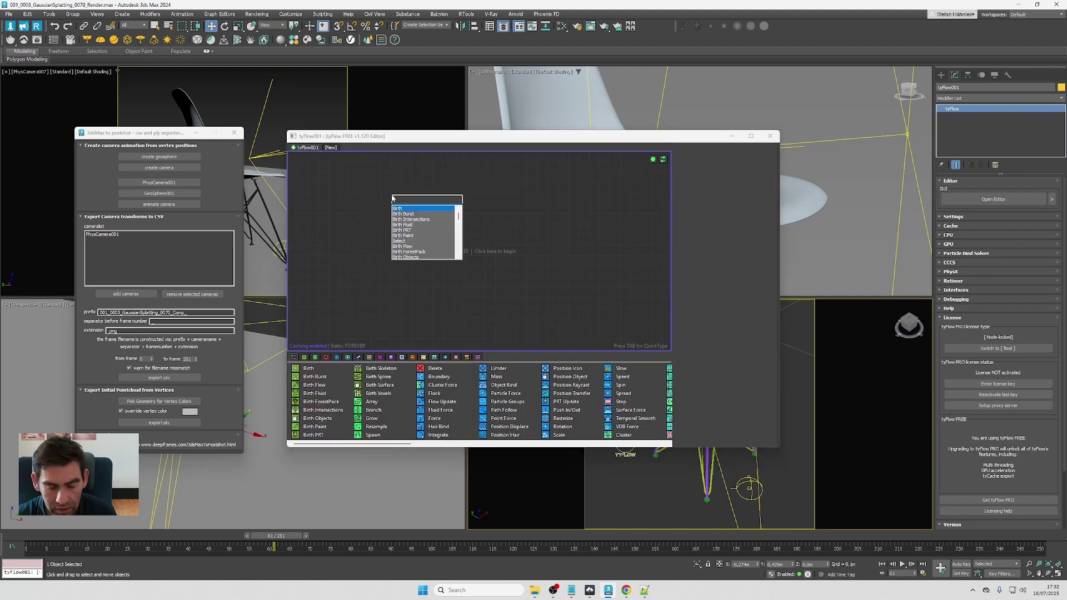
key("Return")
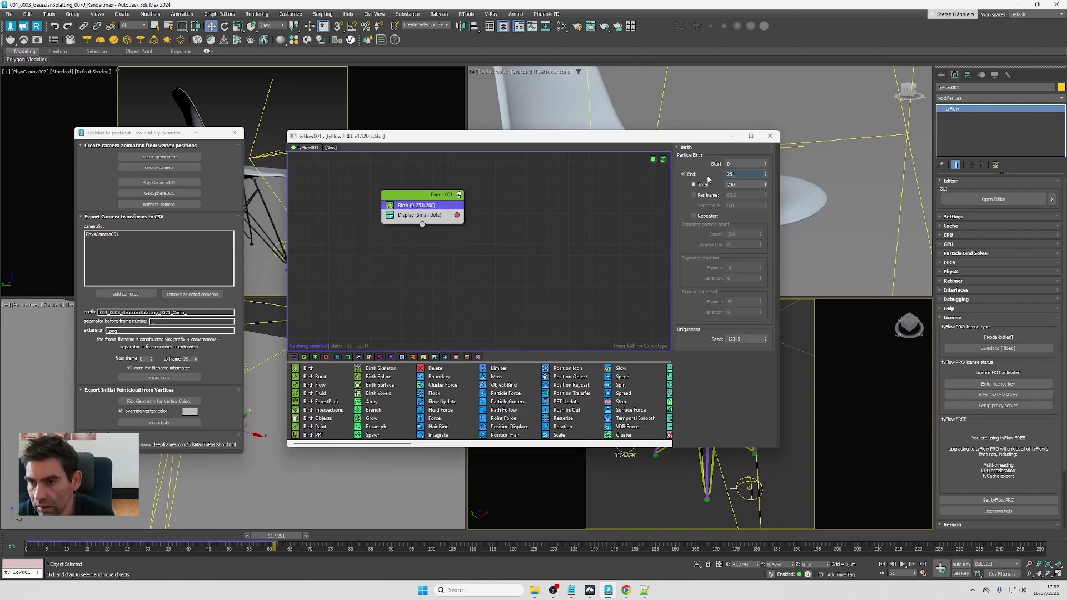
double_click(747, 174)
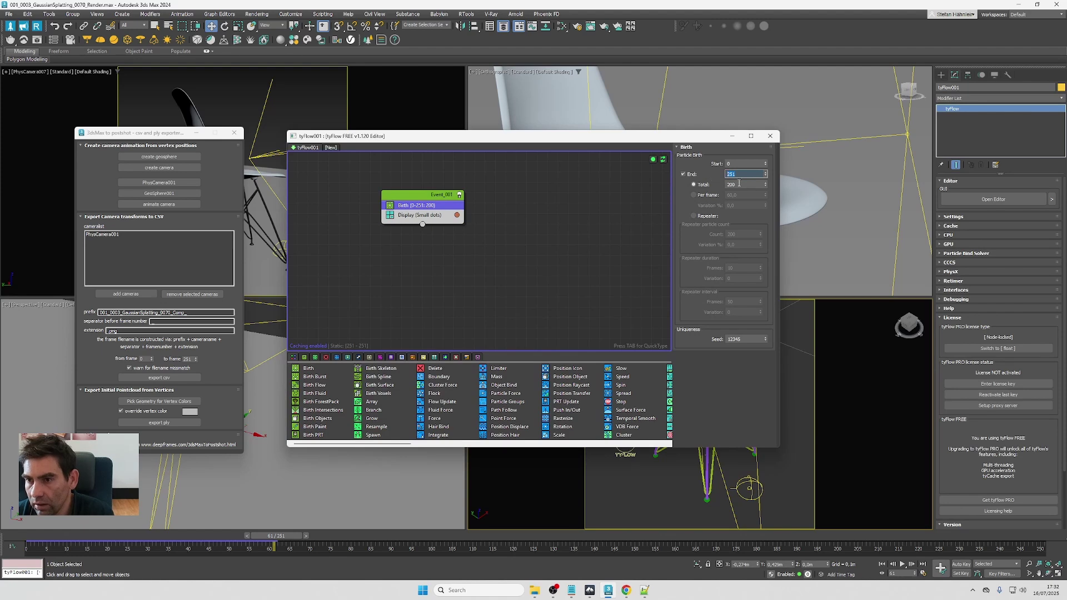
type("0")
key("Tab")
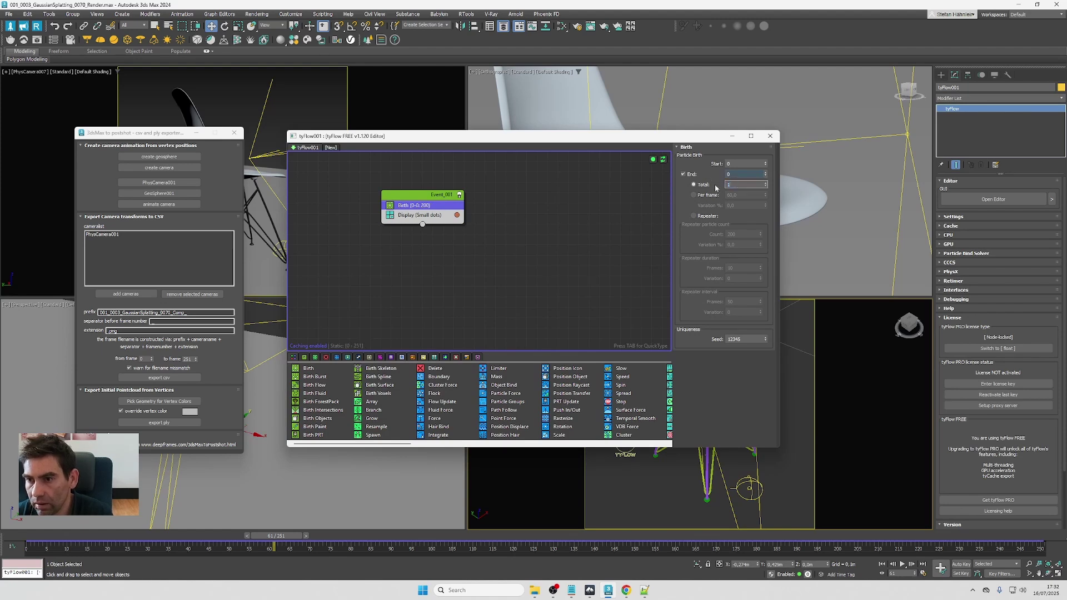
key("Return")
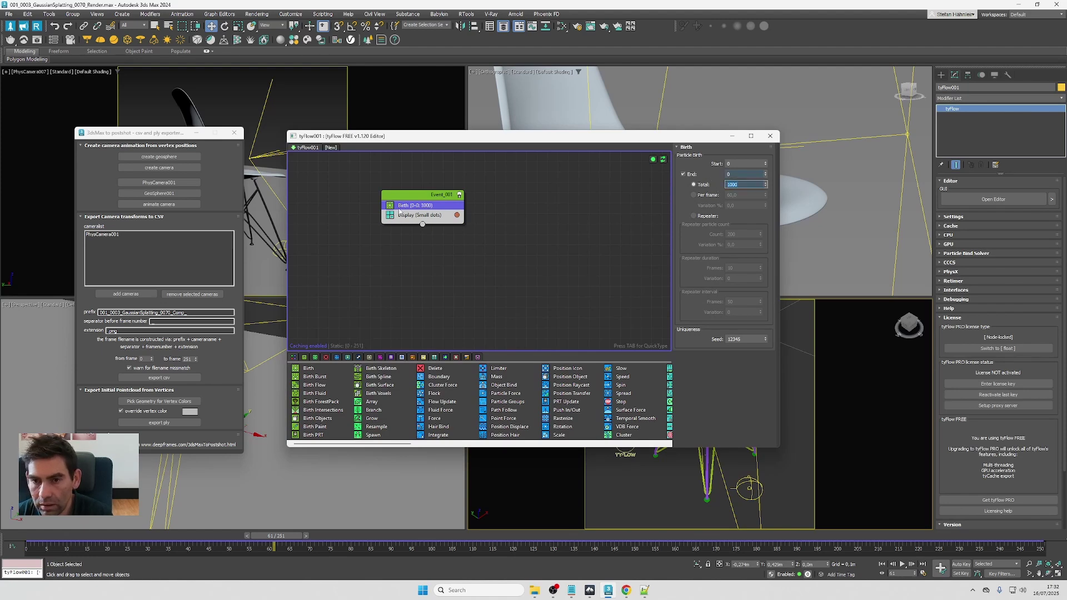
Add a Position Object operator to the event directly below the Birth operator.
left_click(414, 206)
left_click(414, 206)
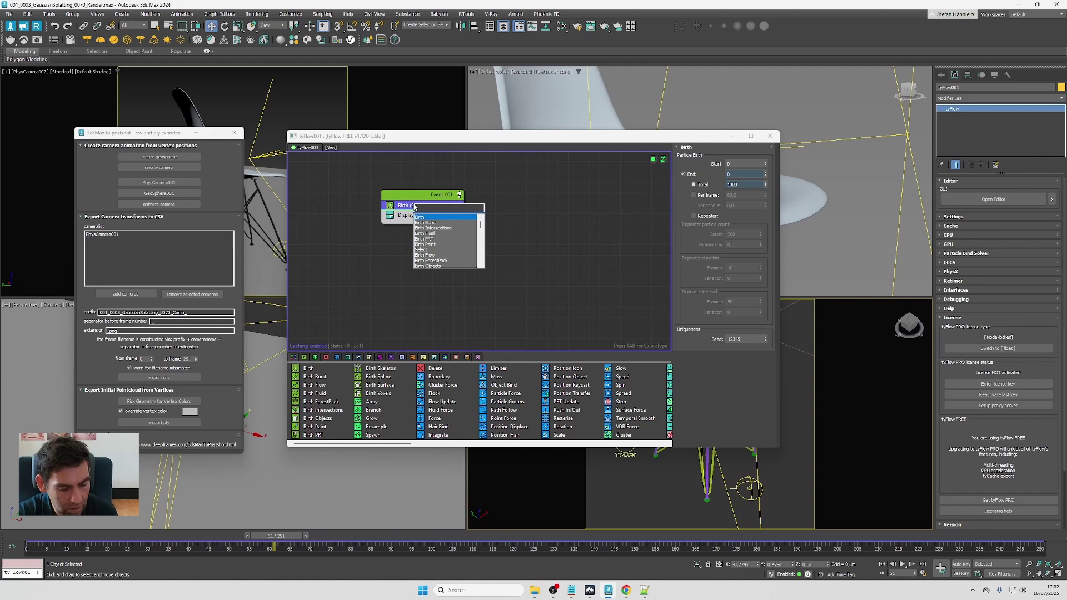
type("ob")
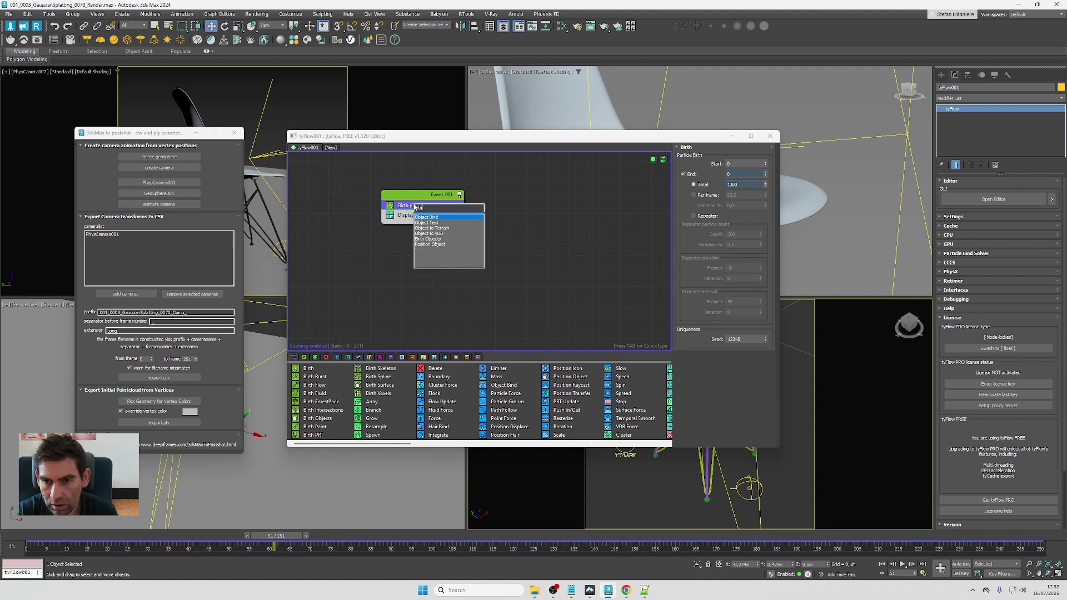
key("BackSpace")
key("BackSpace")
type("po")
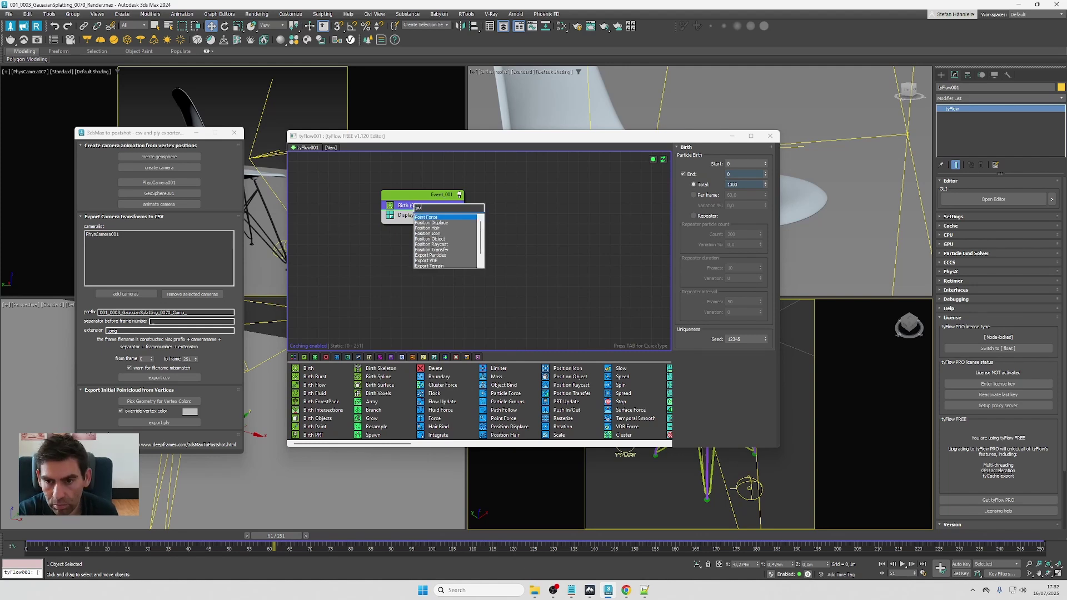
type("s")
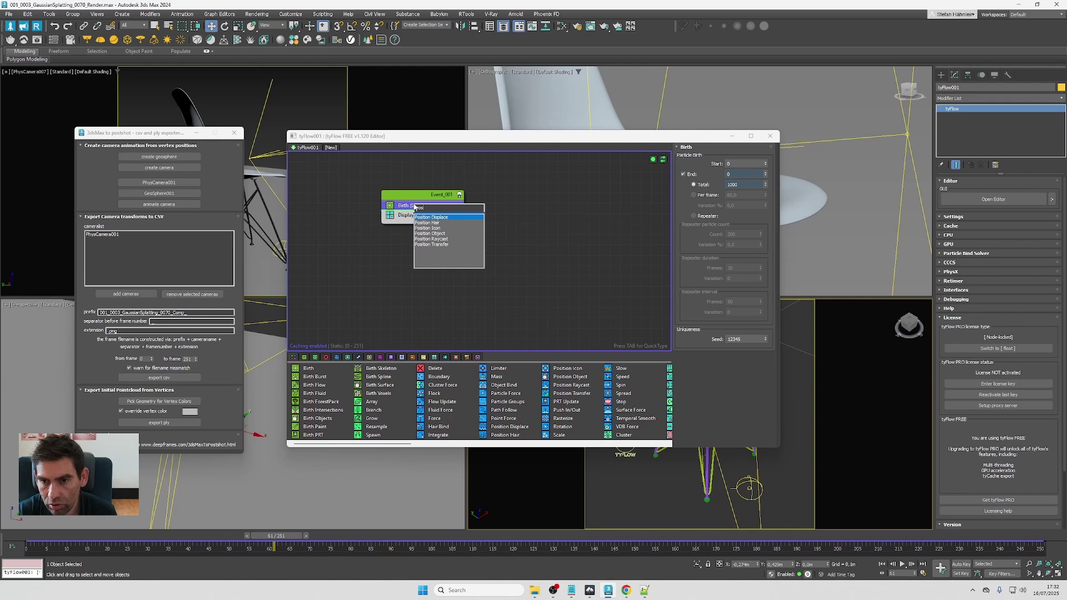
key("Down")
key("Down")
key("Down")
key("Return")
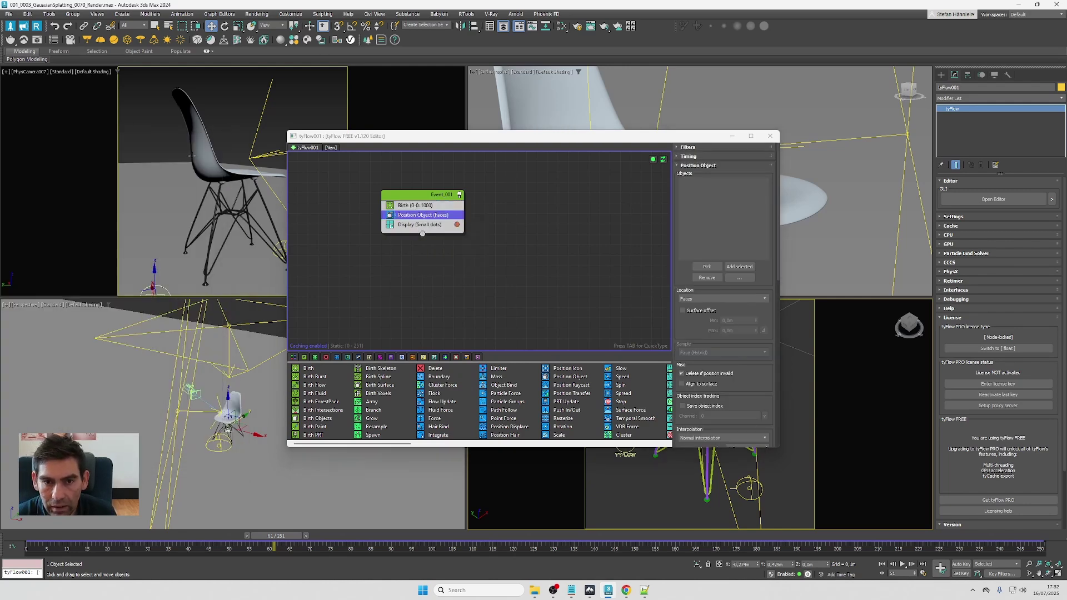
Select all parts of the chair, add them to the Position Object operator's objects, and check the particles on the chair.
left_click(202, 161)
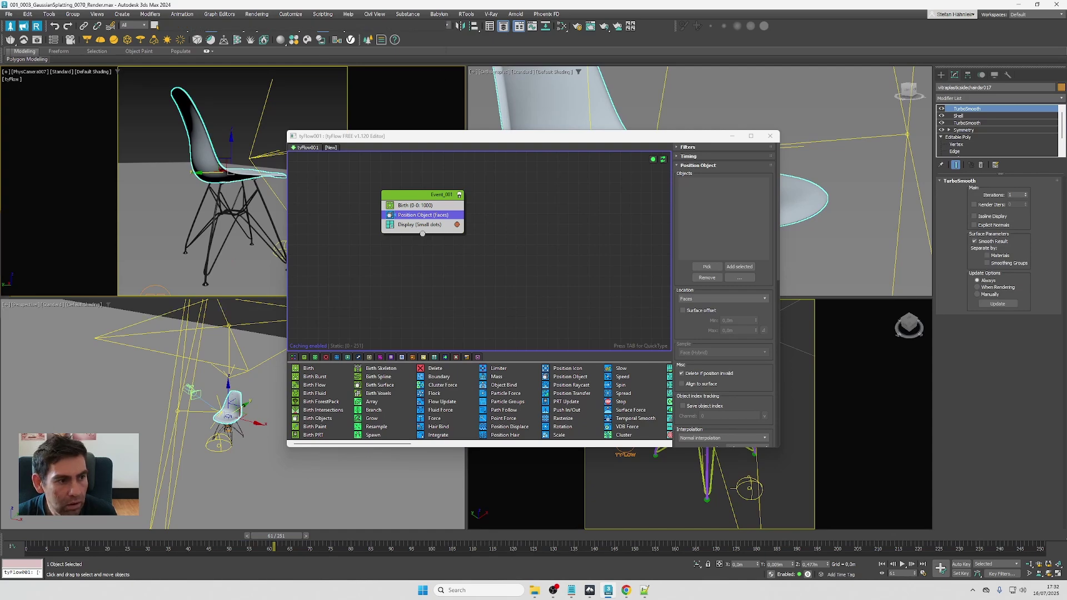
left_click(424, 33)
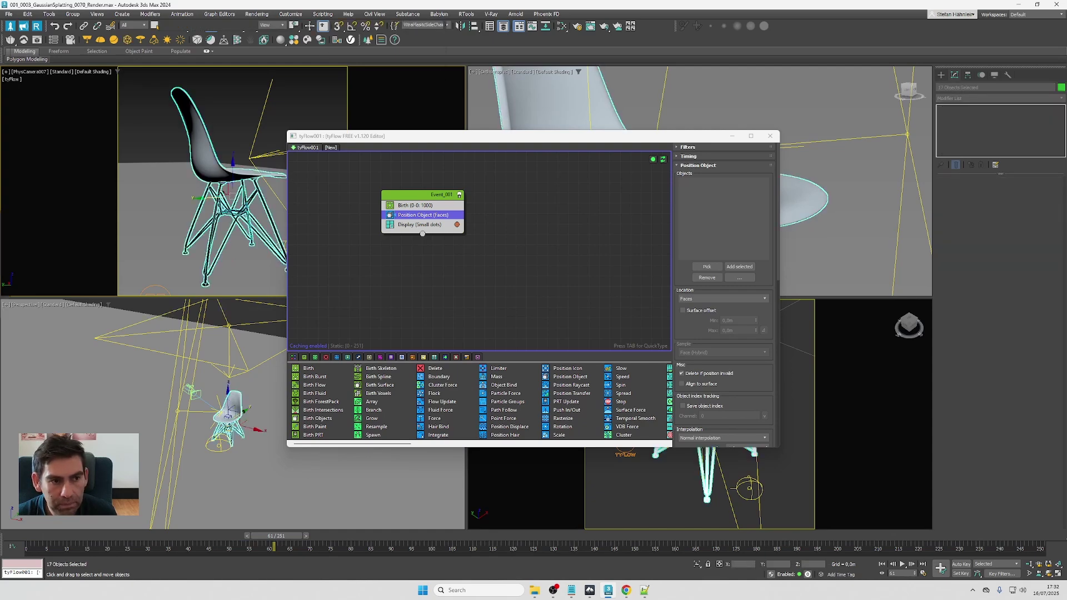
left_click_drag(0, 261, 173, 254)
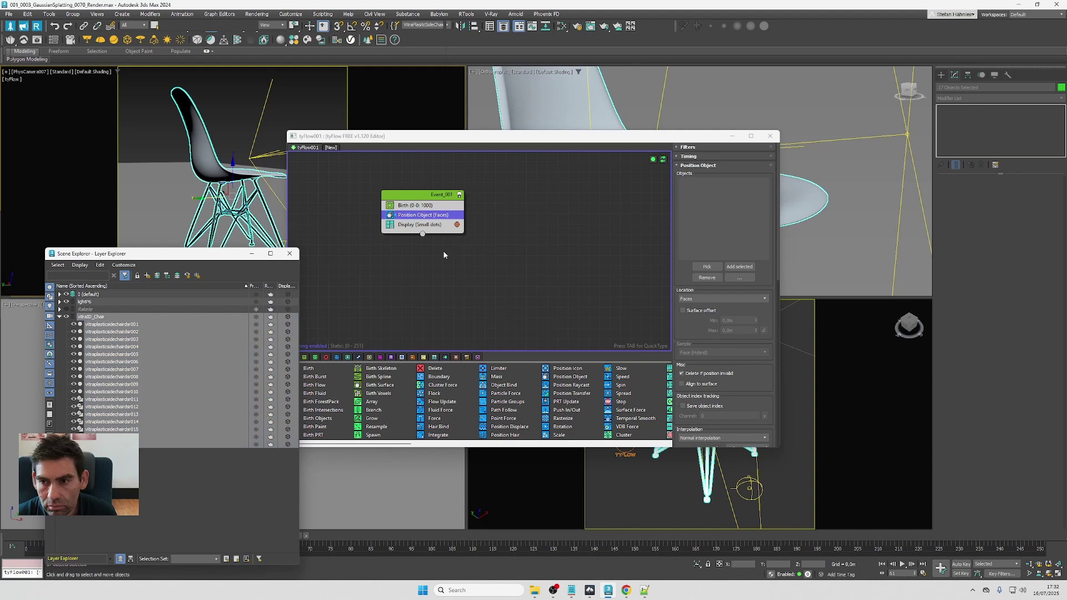
left_click(747, 268)
left_click(739, 266)
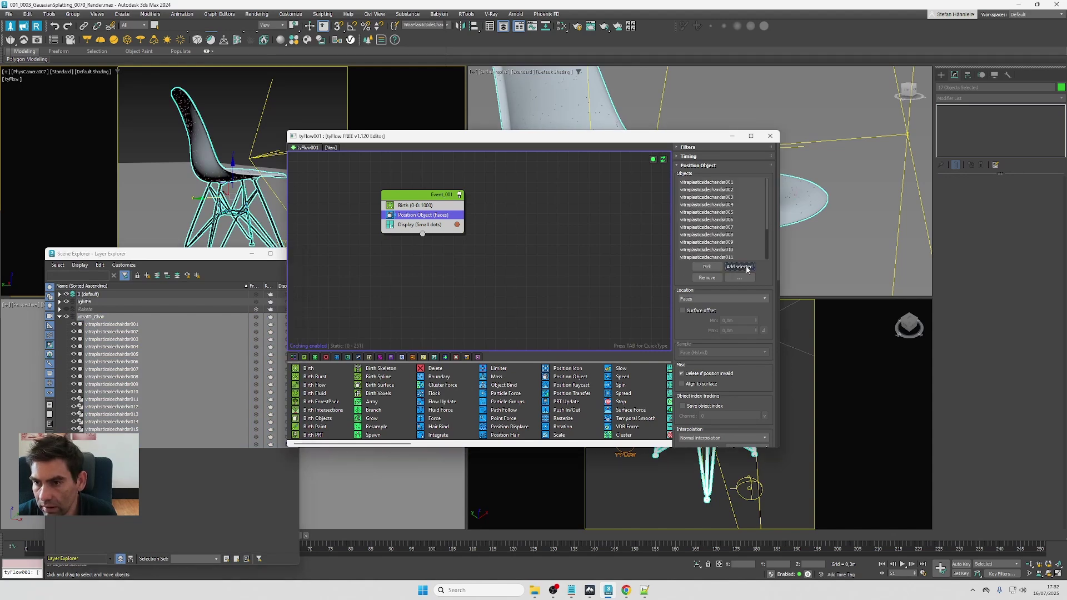
scroll(749, 242, "down", 1)
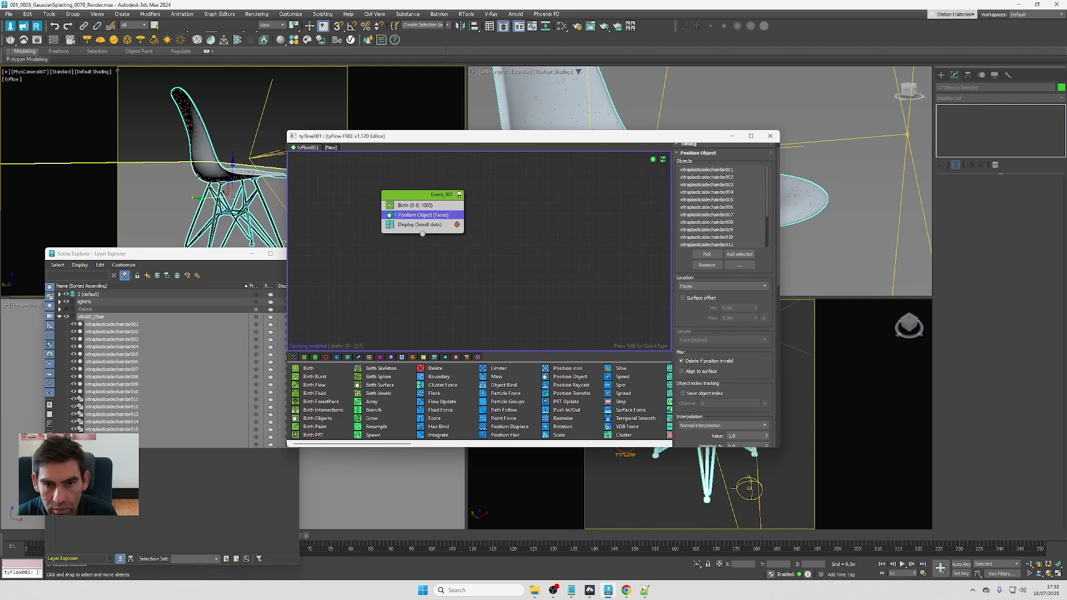
left_click_drag(173, 254, 0, 253)
scroll(134, 352, "up", 8)
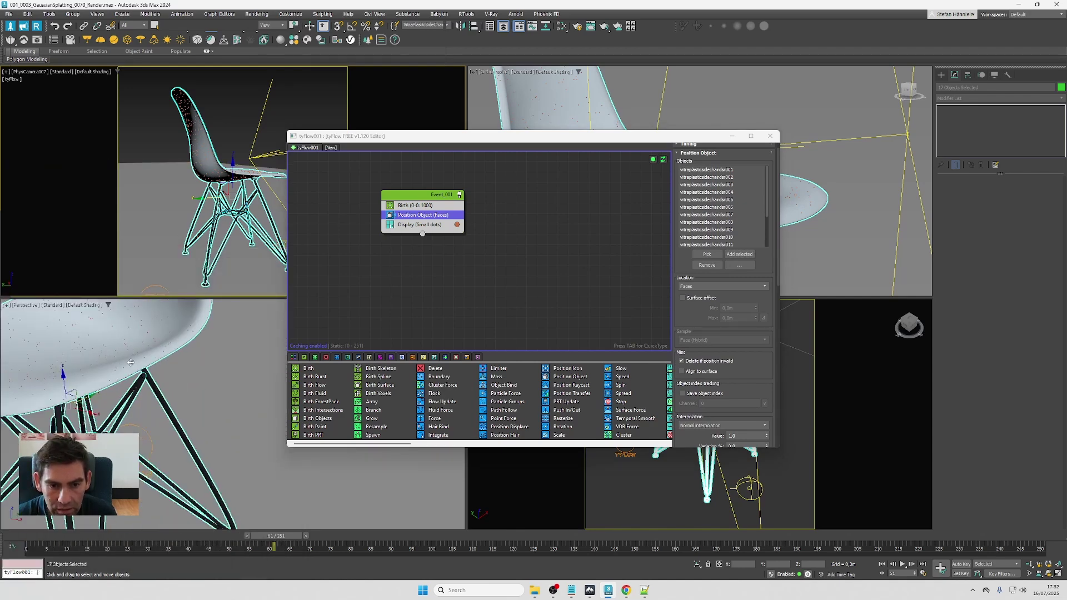
scroll(131, 361, "down", 2)
scroll(114, 388, "down", 3)
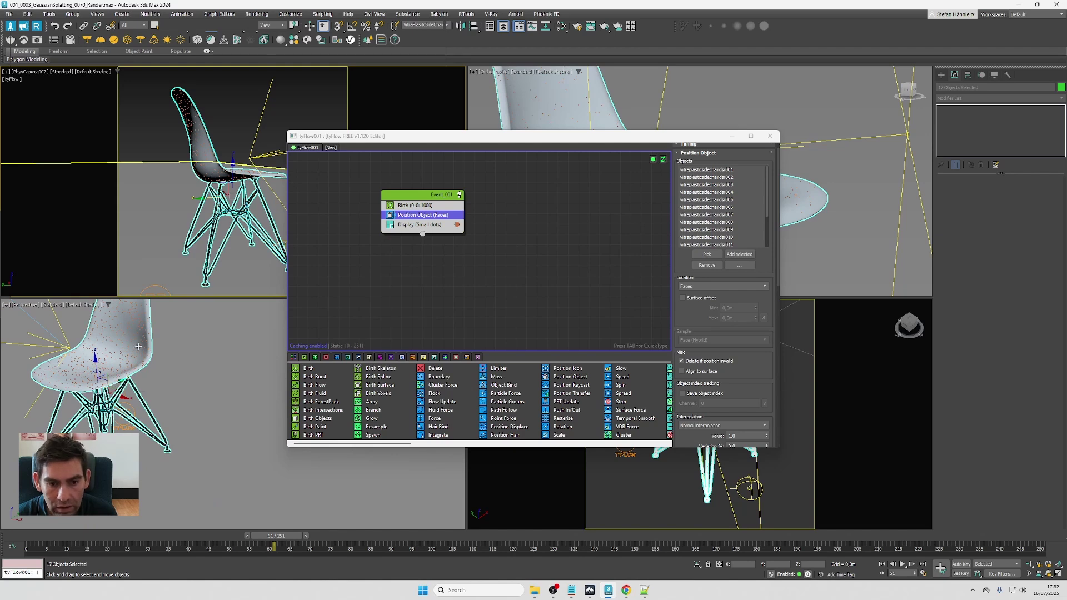
Add a Mesh operator below Position Object, set its mesh type to Point cloud, and disable Render only.
left_click(417, 225)
left_click(412, 215)
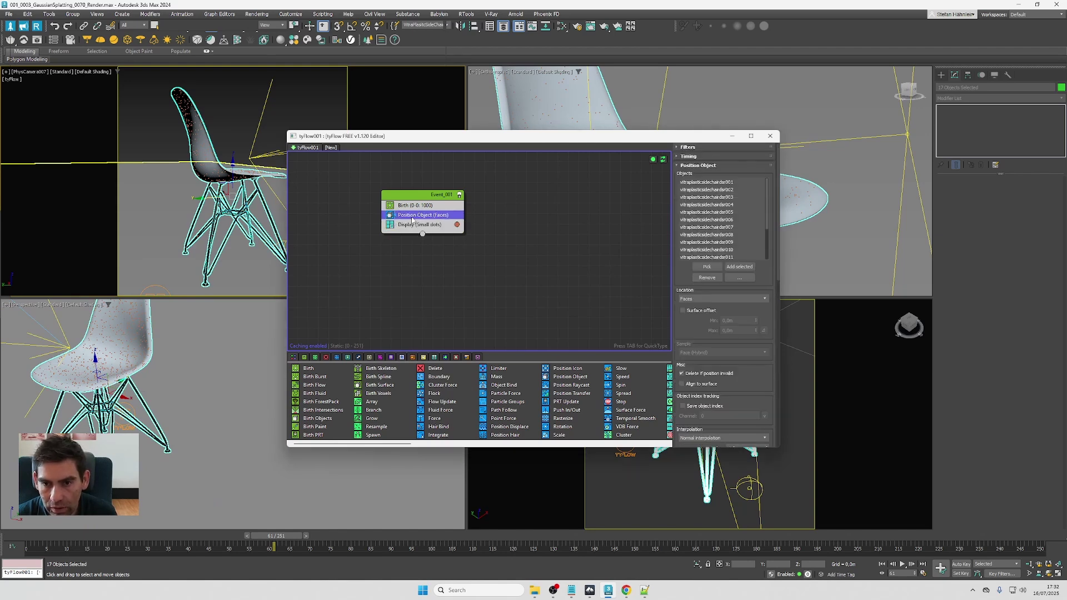
key("Tab")
type("mesh")
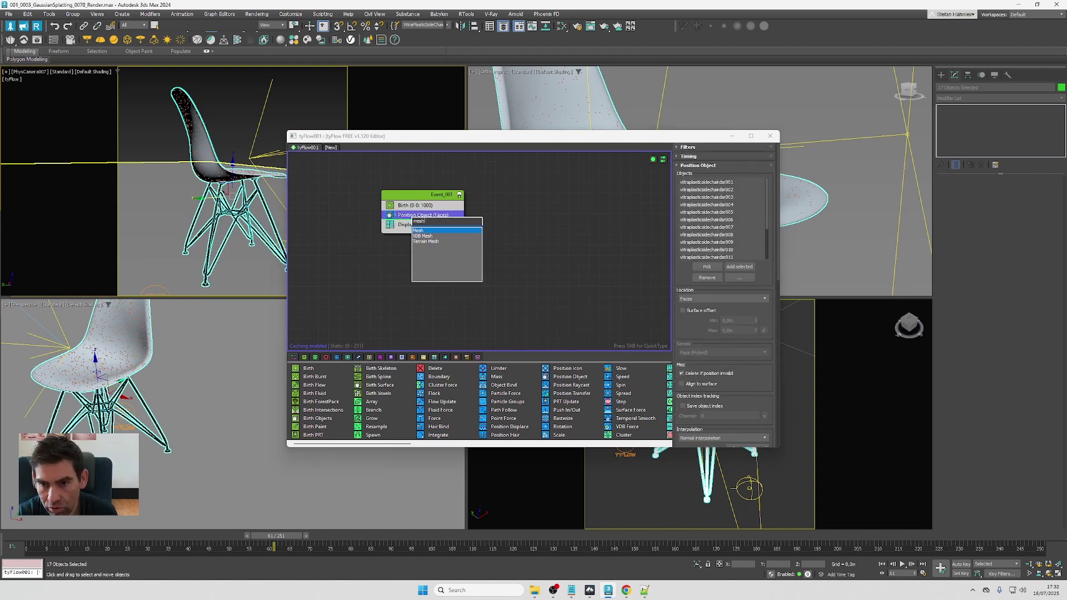
key("Return")
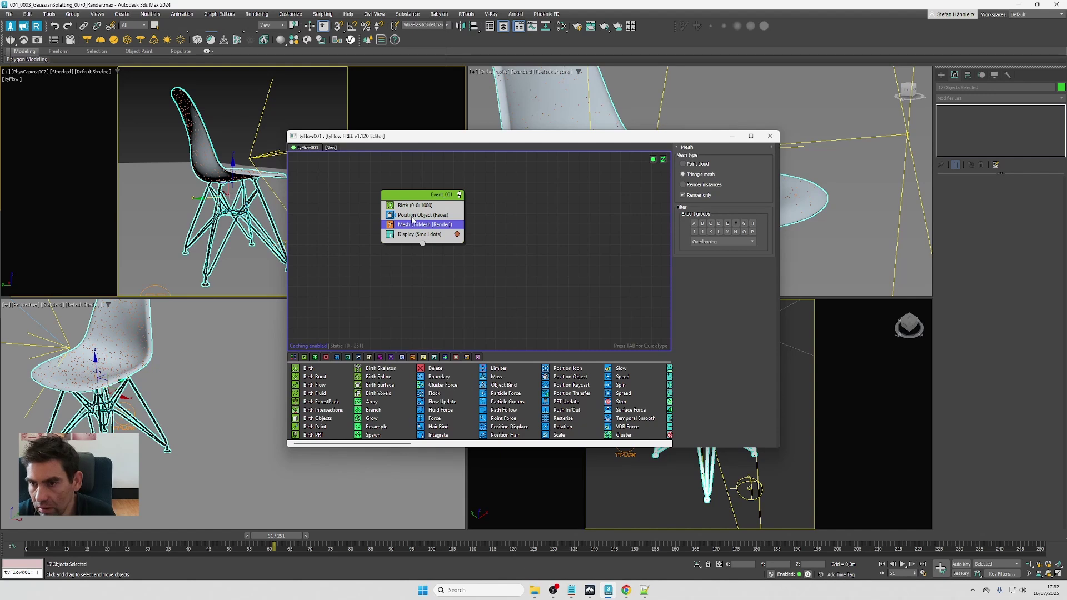
left_click(692, 164)
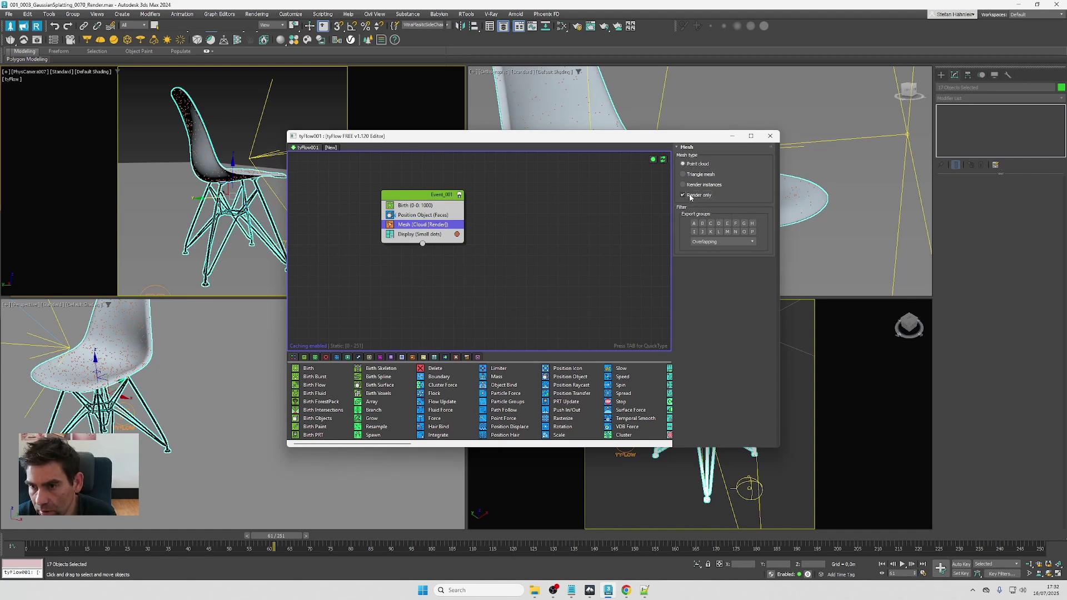
left_click(689, 195)
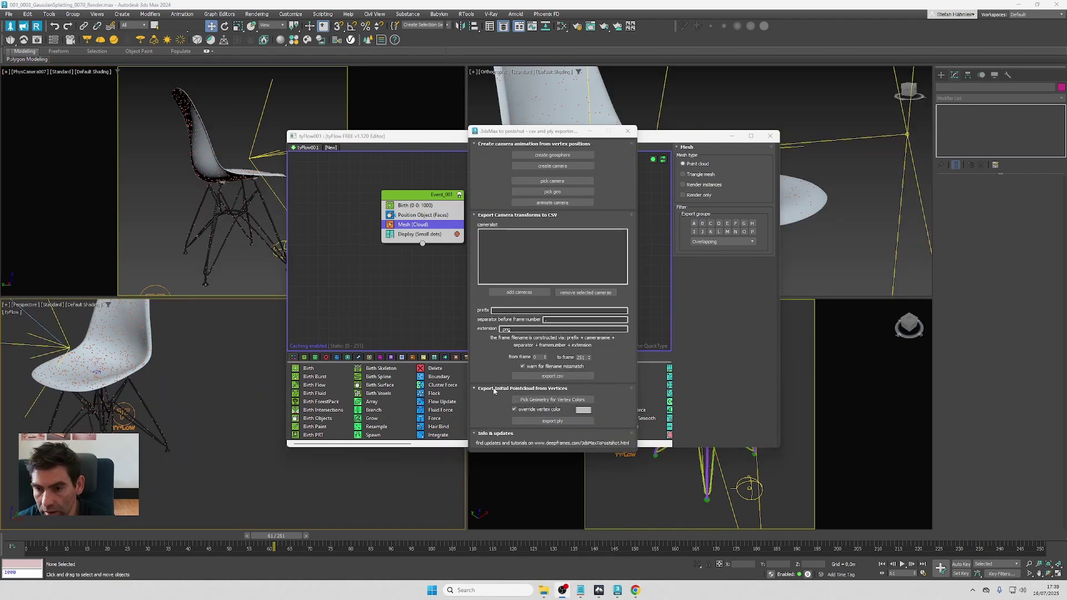
Pick the tyFlow object in the viewport as the exporter's geometry for vertex colors.
left_click(540, 401)
left_click(540, 401)
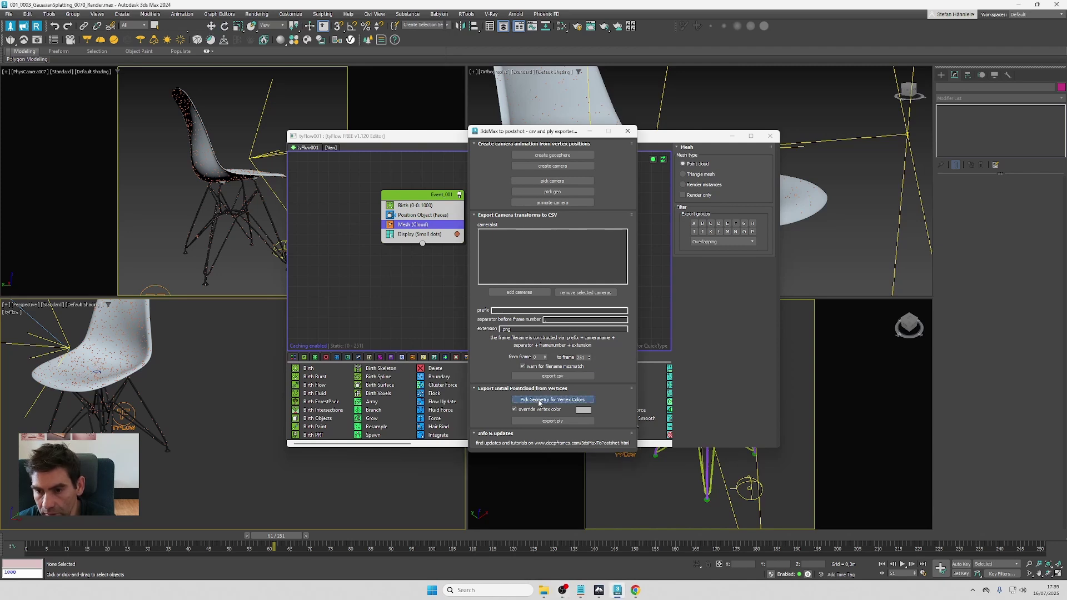
left_click(124, 414)
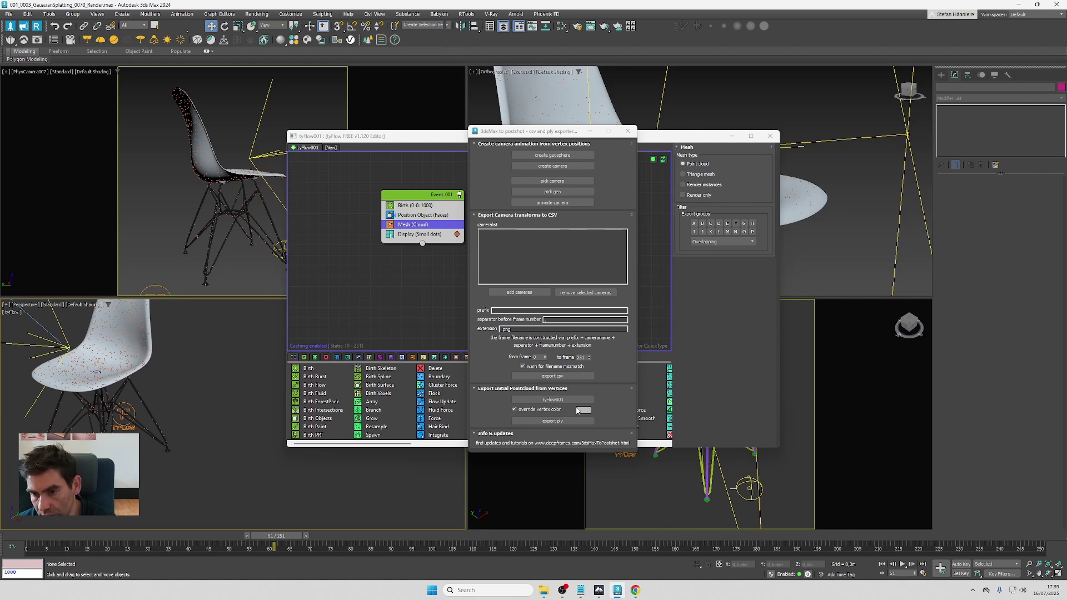
Export the tyFlow point cloud as PLY, replacing the existing mesh file in folder 001, and show the Birth operator's settings.
left_click(551, 422)
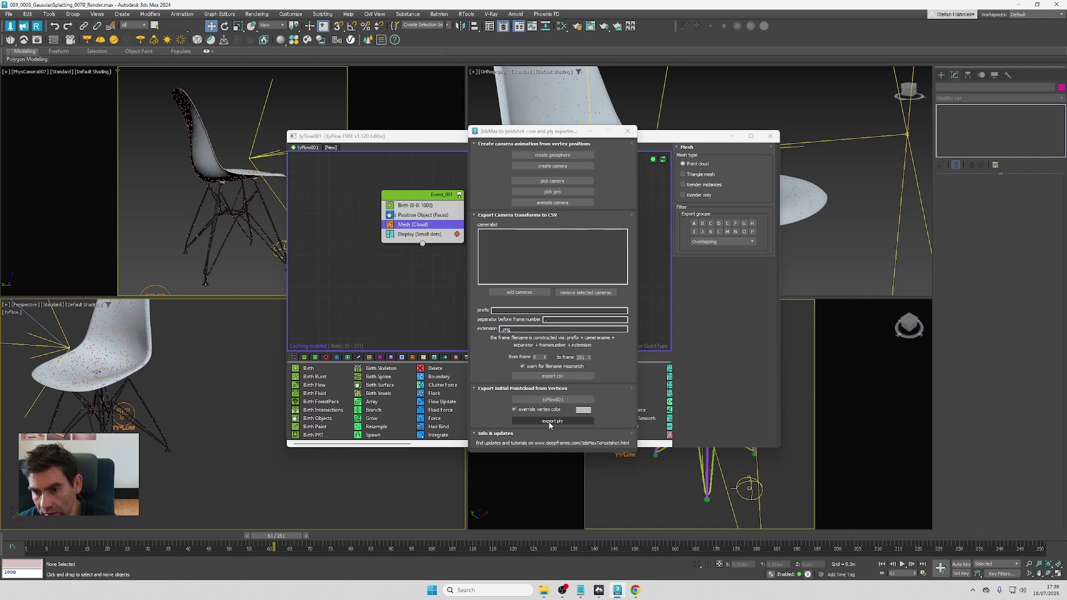
left_click(550, 422)
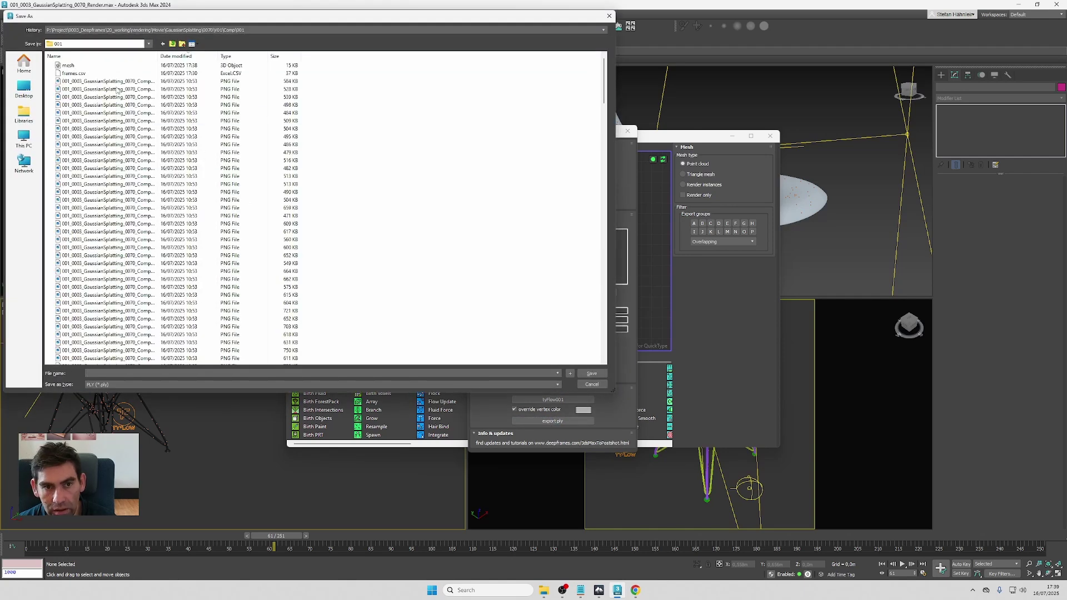
double_click(78, 66)
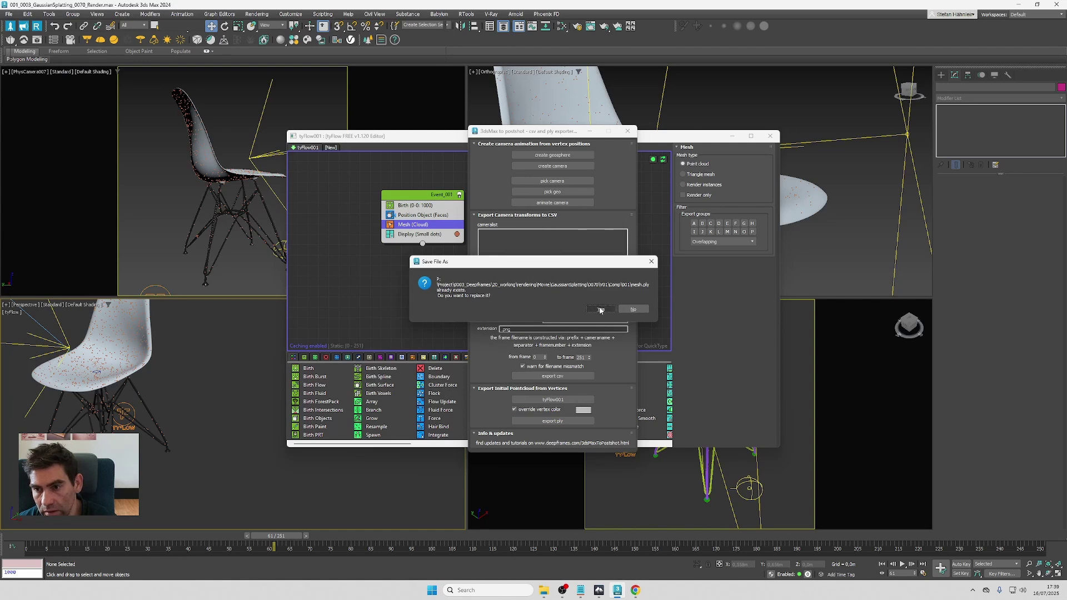
left_click(600, 310)
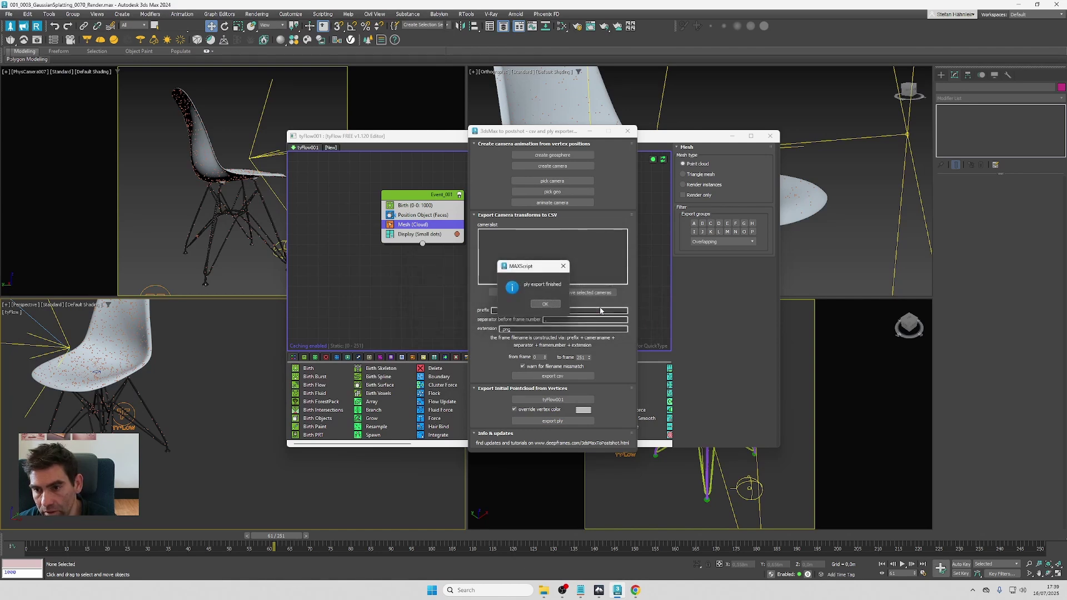
left_click(545, 304)
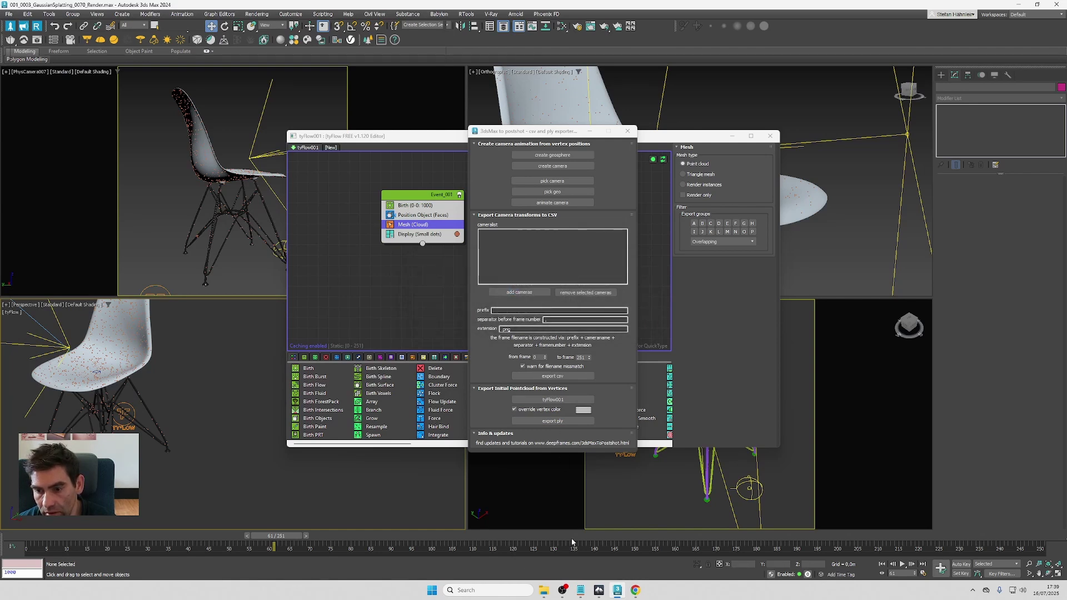
left_click(423, 207)
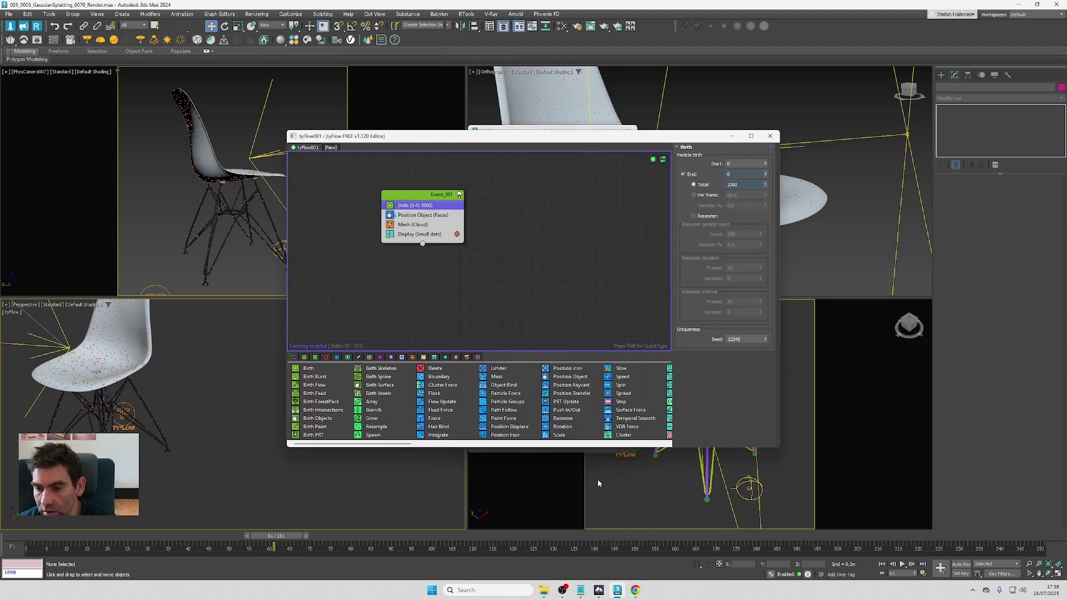
Switch to Postshot and load folder 001 from the Comp directory into its import.
mouse_move(600, 592)
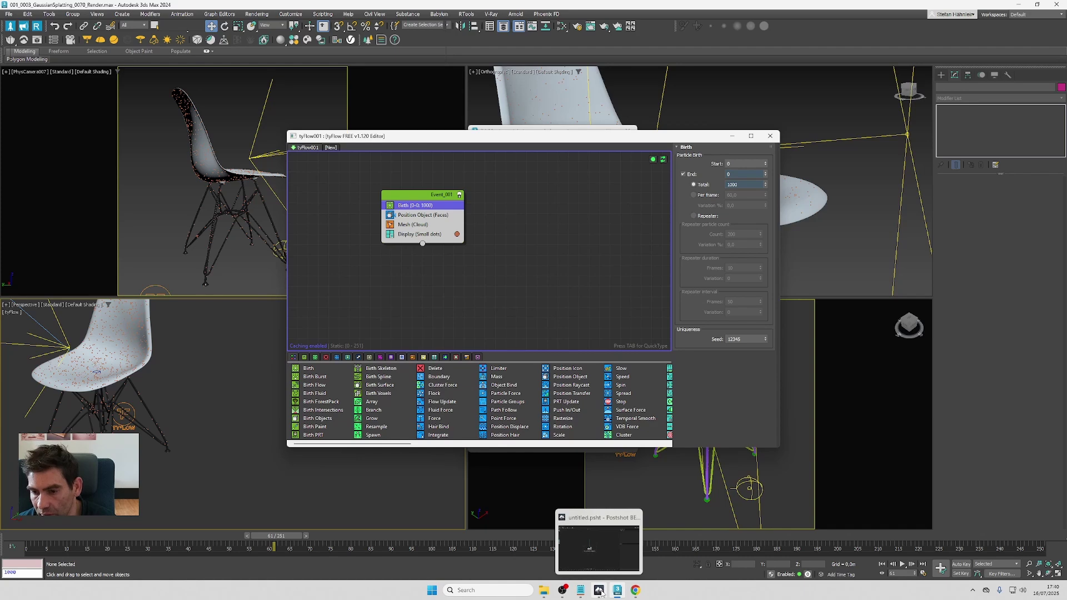
left_click(600, 592)
mouse_move(544, 594)
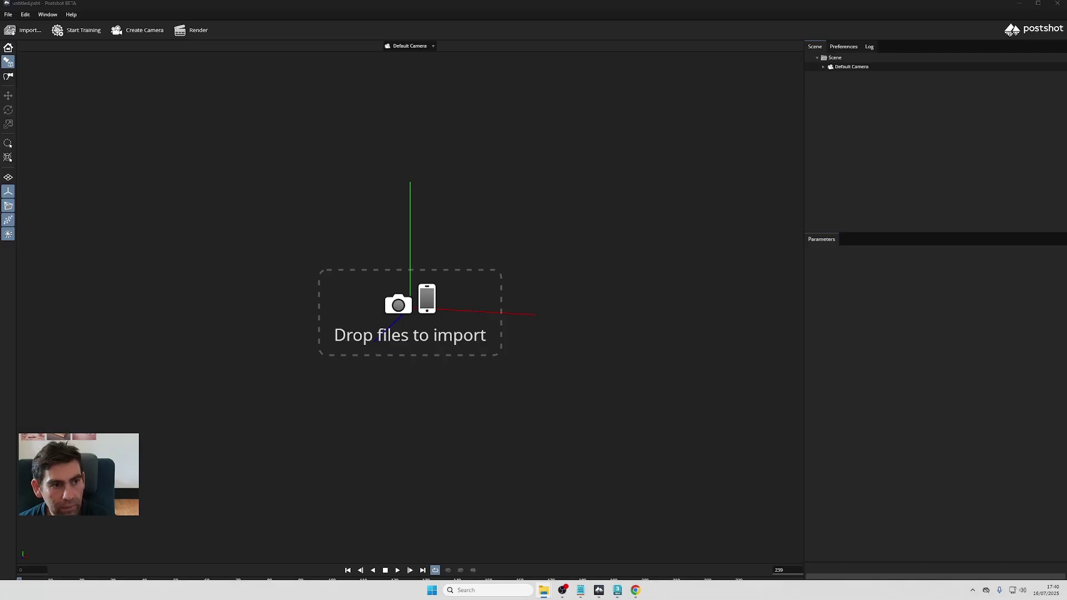
left_click_drag(0, 125, 511, 87)
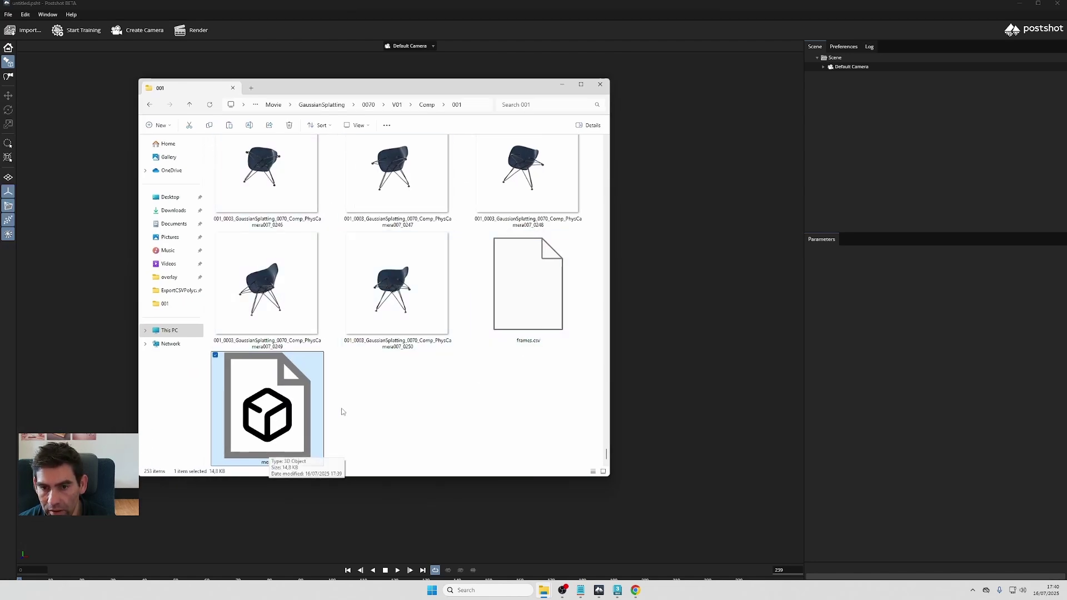
left_click(426, 106)
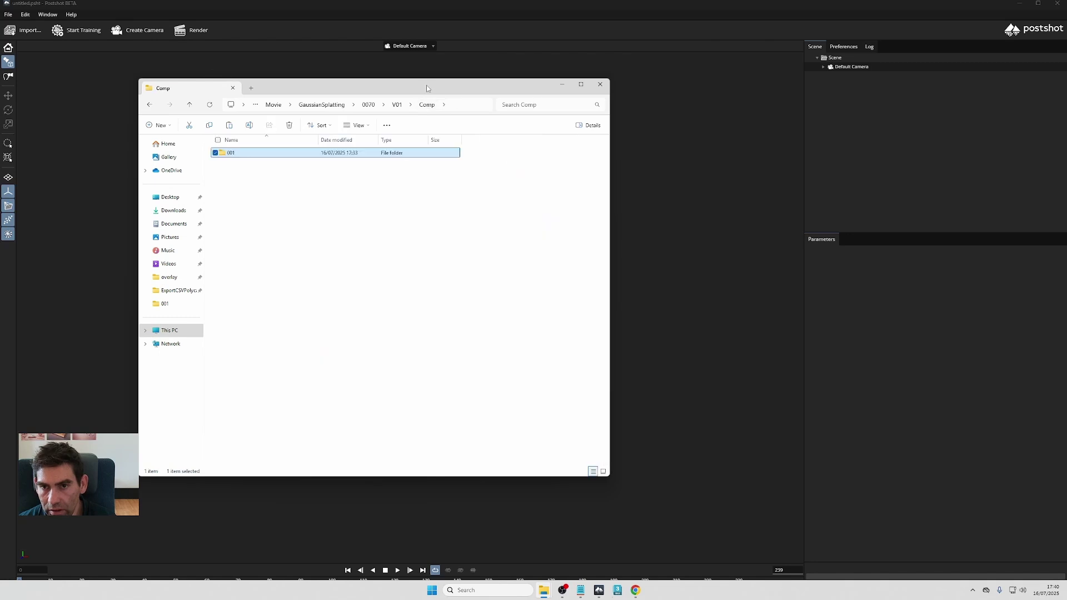
left_click_drag(429, 89, 843, 144)
left_click_drag(670, 208, 389, 217)
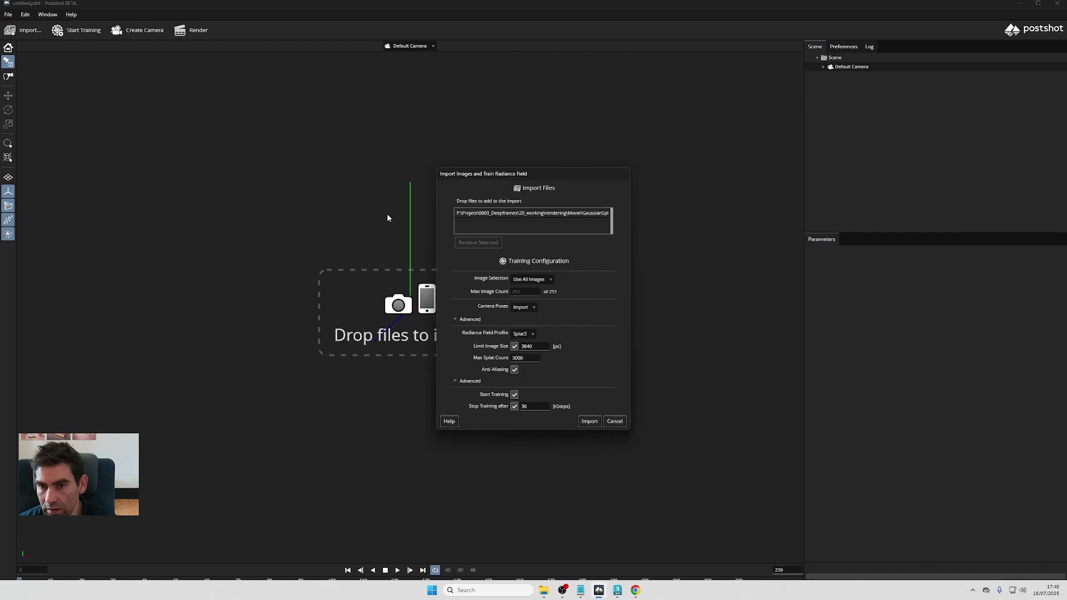
Keep camera poses on Import, set the radiance field profile to Splat MCMC, start the import, and minimize the file window.
left_click(525, 307)
left_click(531, 309)
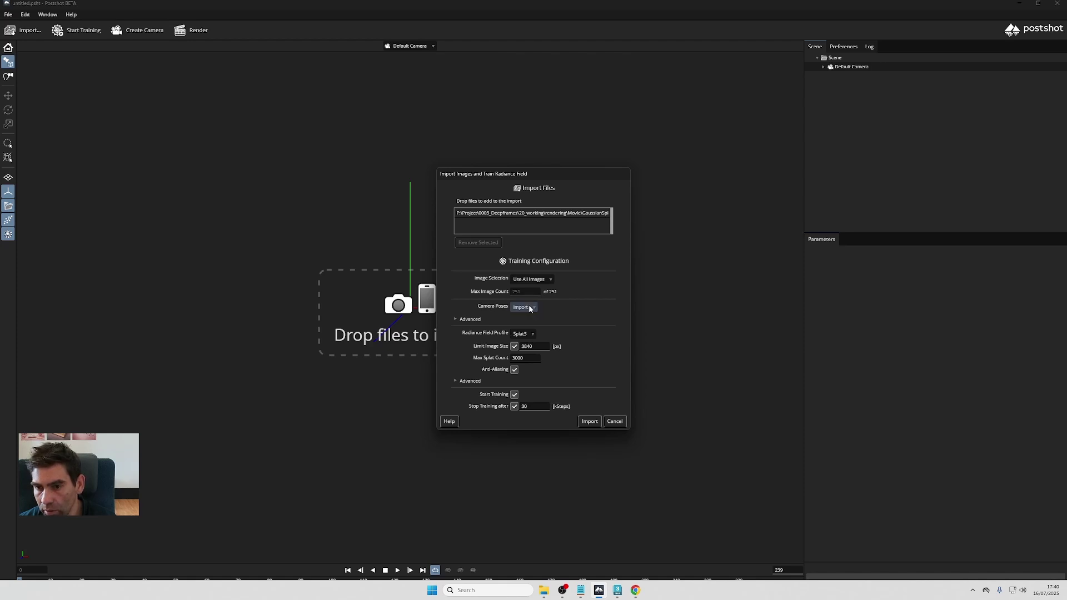
left_click(526, 335)
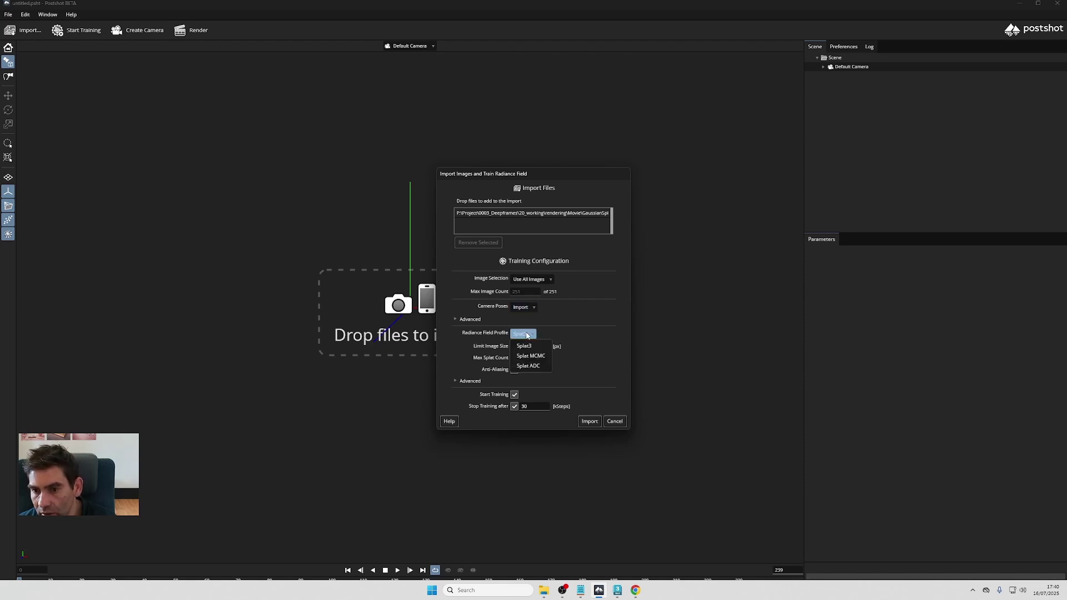
left_click(535, 358)
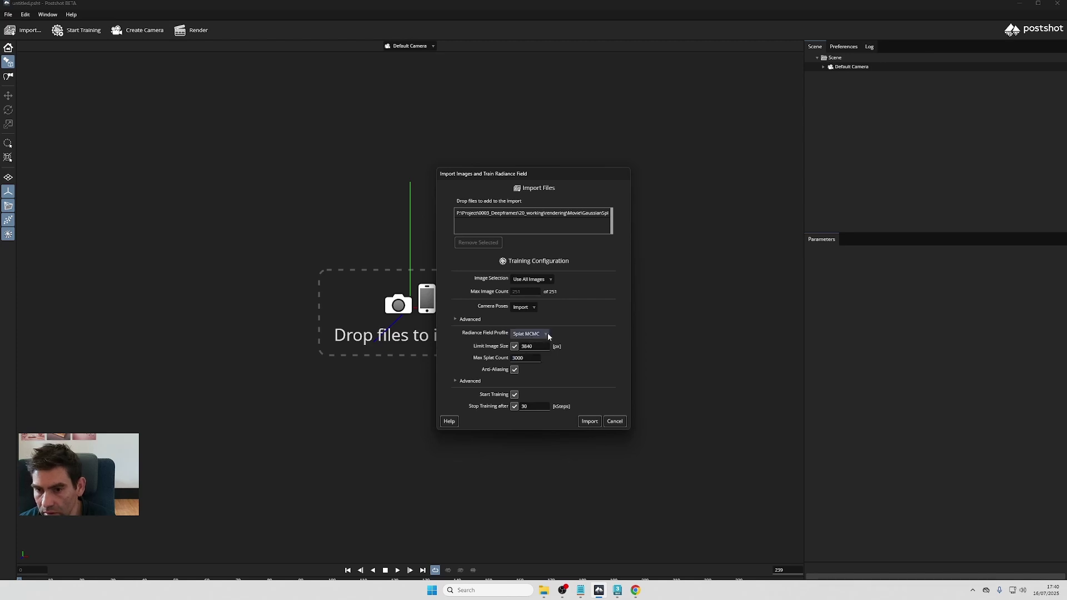
left_click(590, 421)
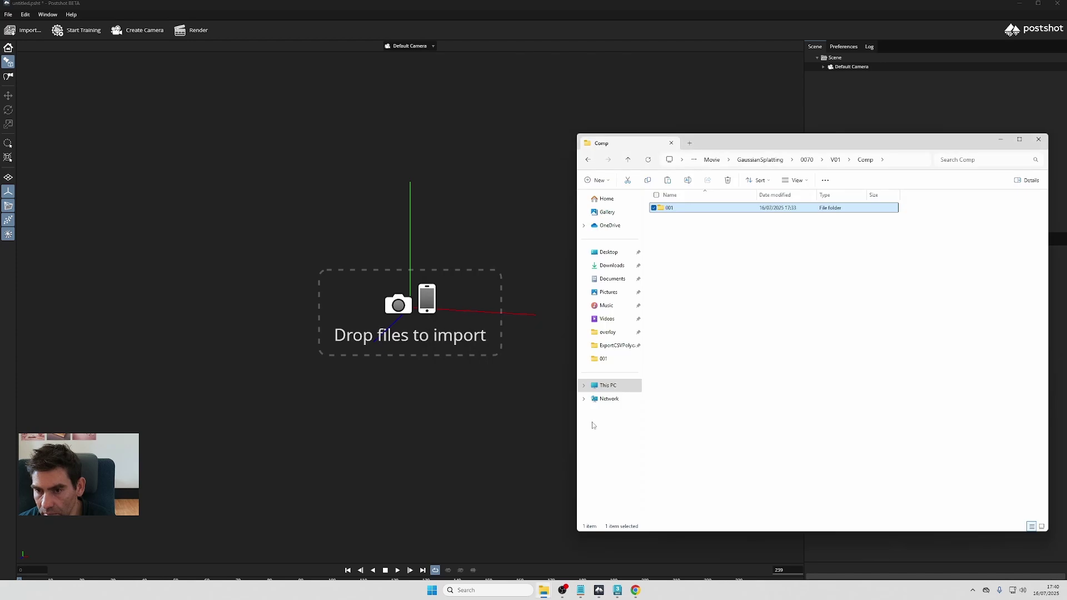
left_click(1001, 140)
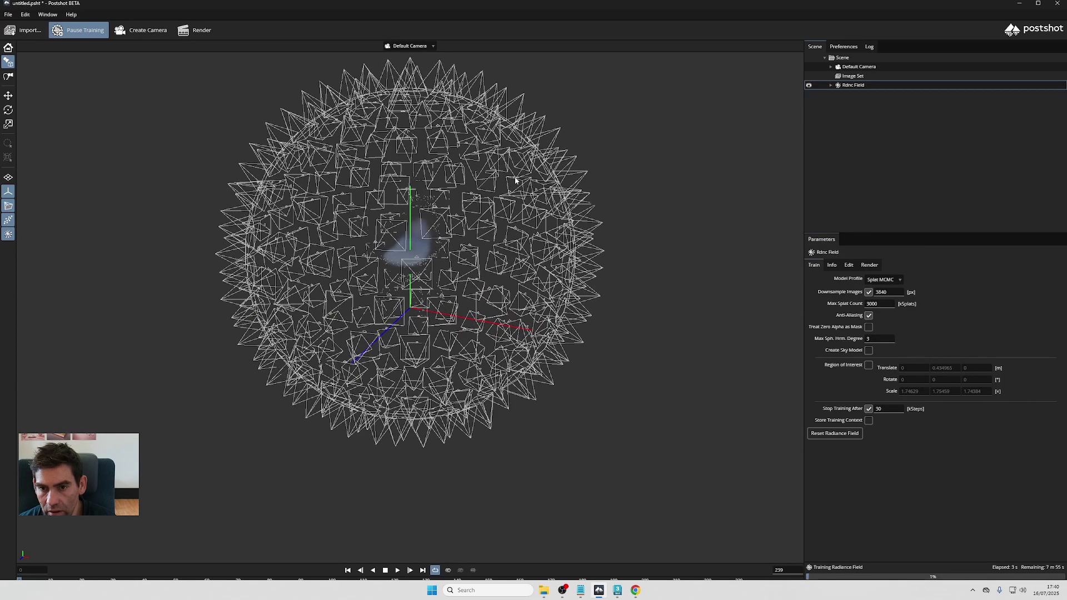
Hide the cameras, point cloud and axes in the viewport so only the training radiance field shows, and maximize the Postshot window.
scroll(416, 238, "up", 4)
scroll(416, 238, "up", 1)
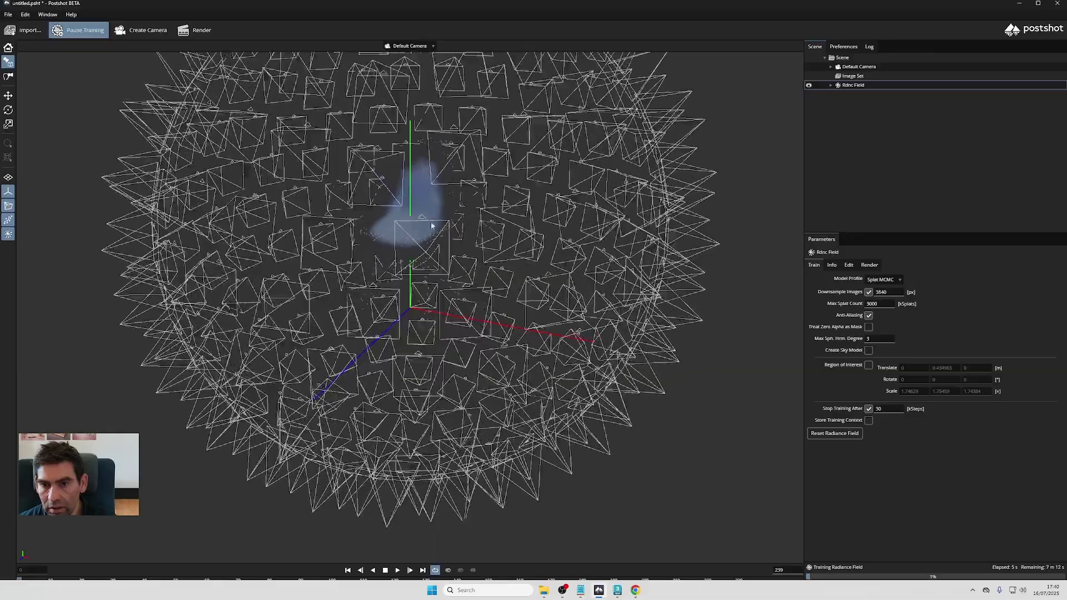
middle_click_drag(431, 226, 431, 372)
scroll(447, 424, "up", 4)
left_click_drag(448, 428, 394, 469)
left_click_drag(424, 300, 417, 345)
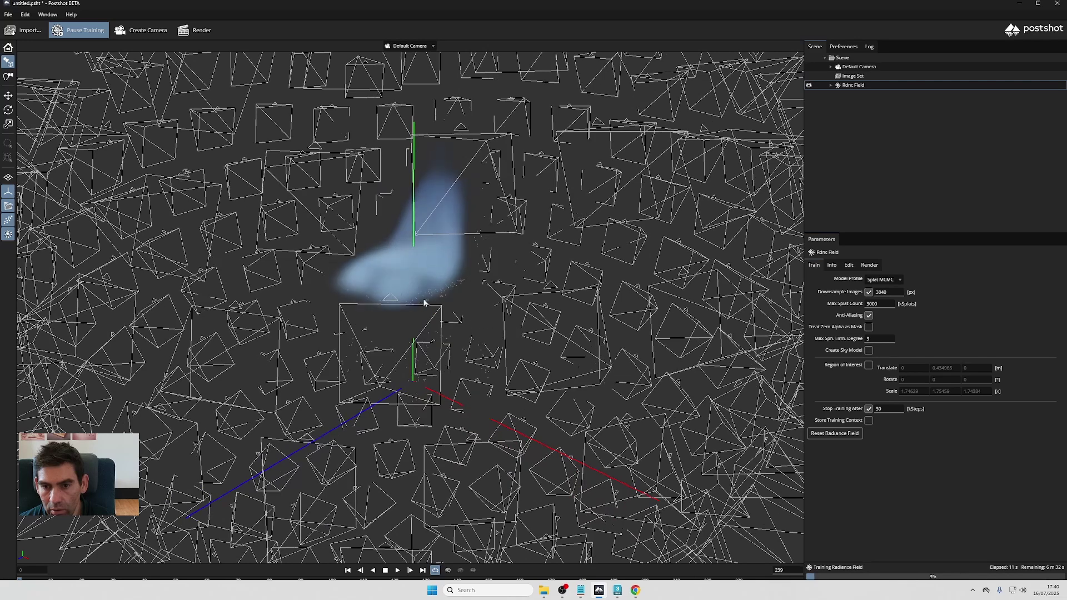
left_click(11, 237)
left_click(10, 237)
left_click(9, 220)
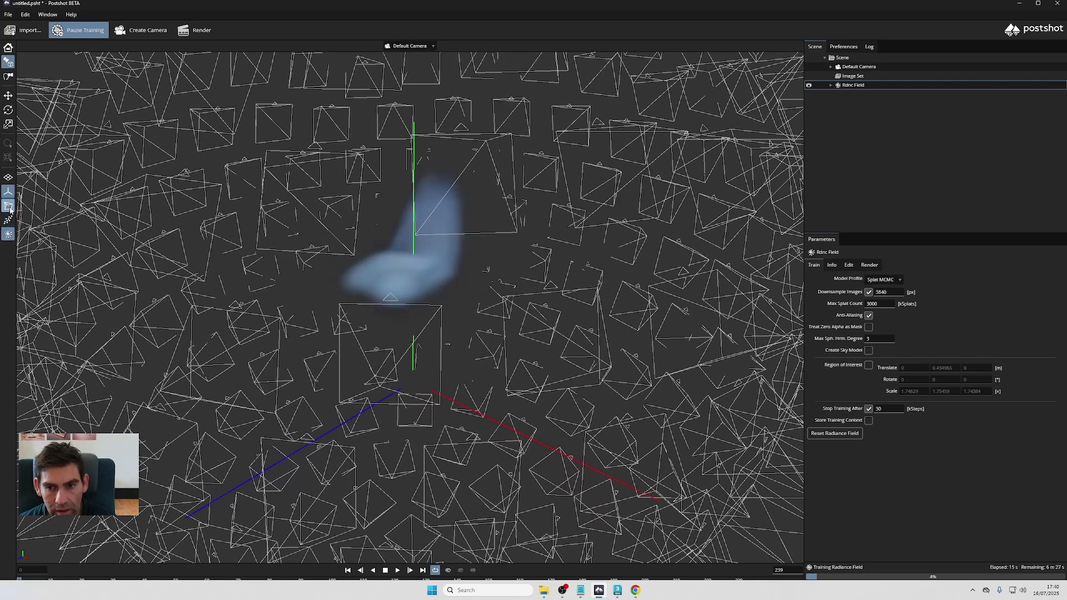
left_click(8, 206)
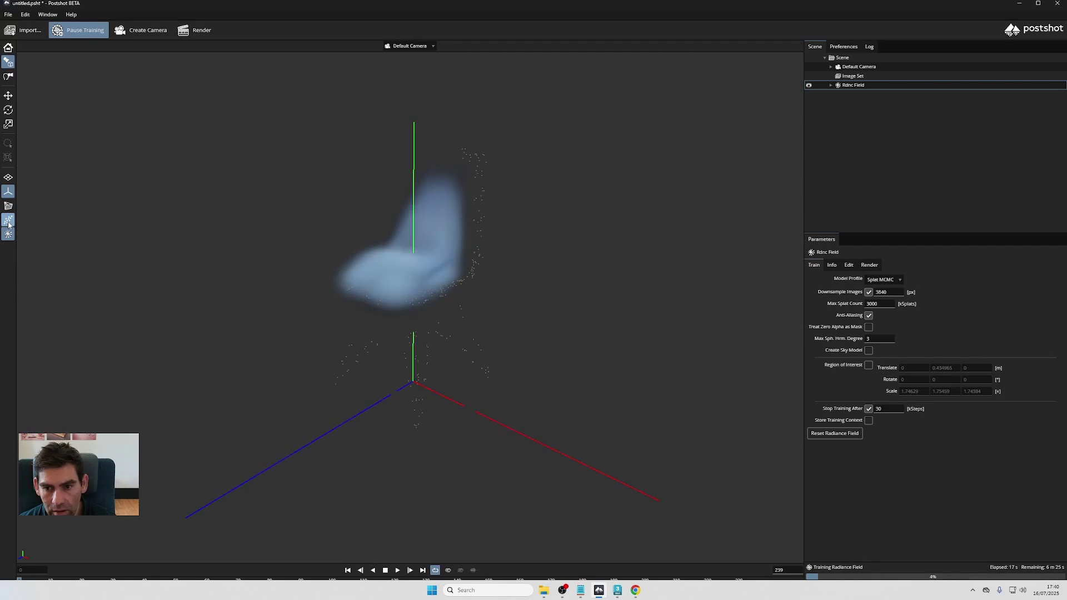
left_click(8, 191)
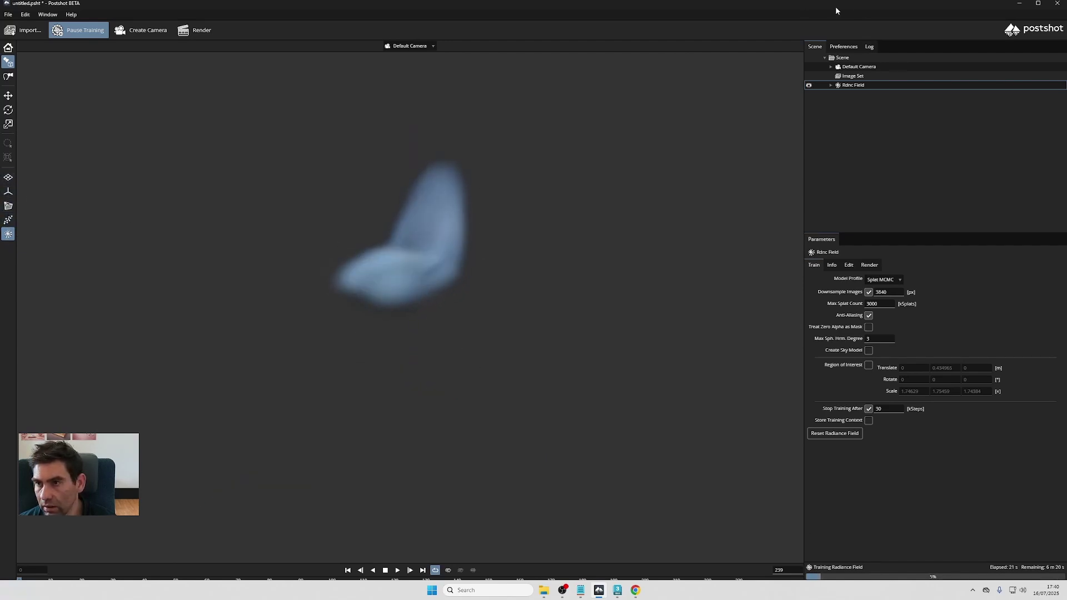
left_click(1038, 3)
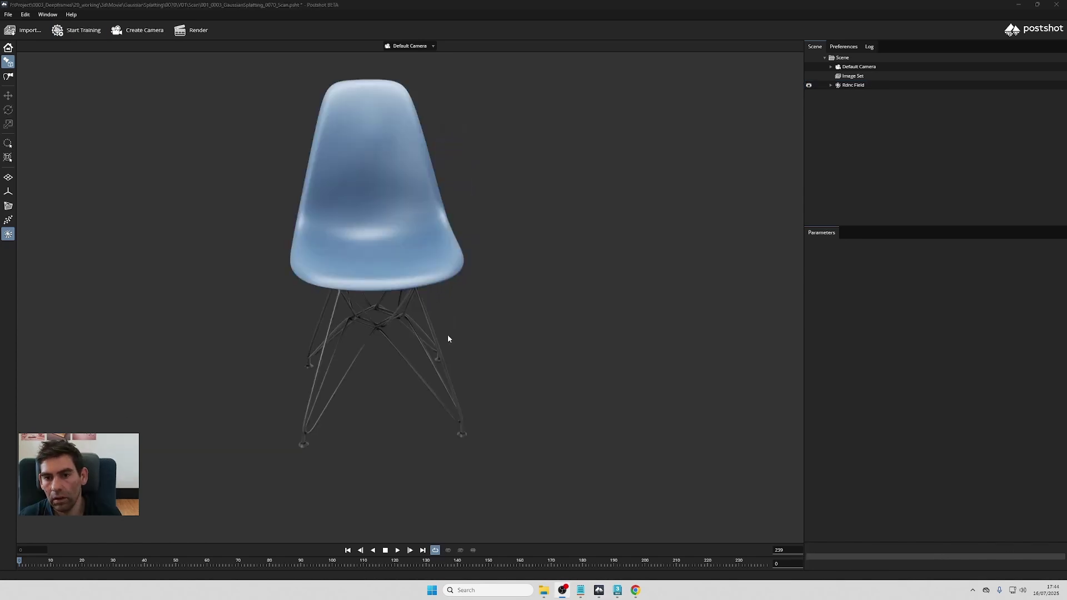
Check the trained chair from several sides and open the radiance field export with PLY as the file type.
left_click_drag(394, 323, 344, 361)
left_click_drag(453, 344, 445, 319)
left_click_drag(634, 292, 589, 287)
middle_click_drag(589, 287, 557, 321)
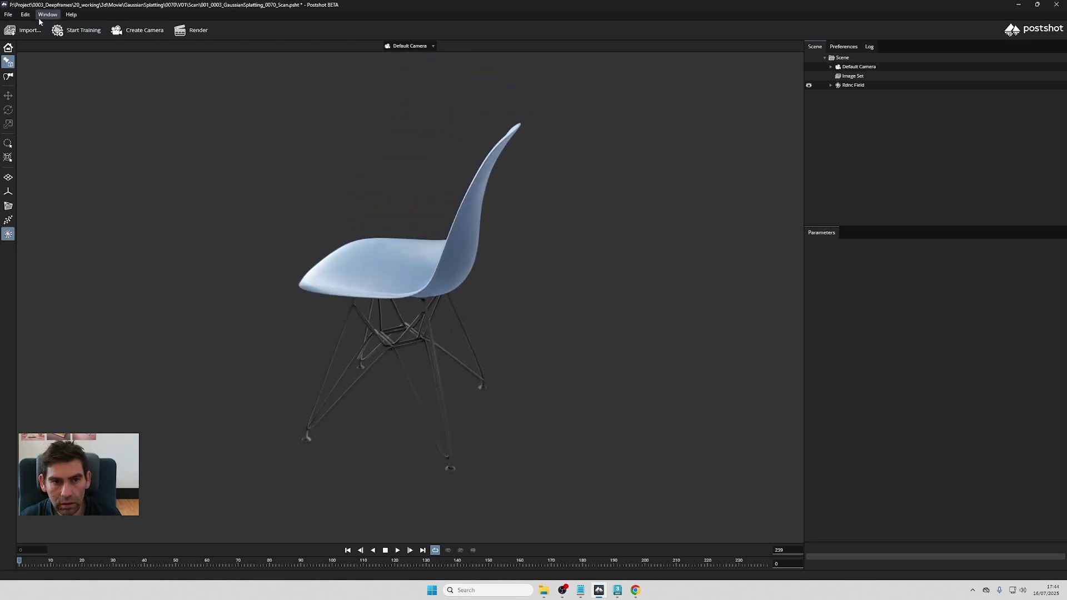
left_click(8, 15)
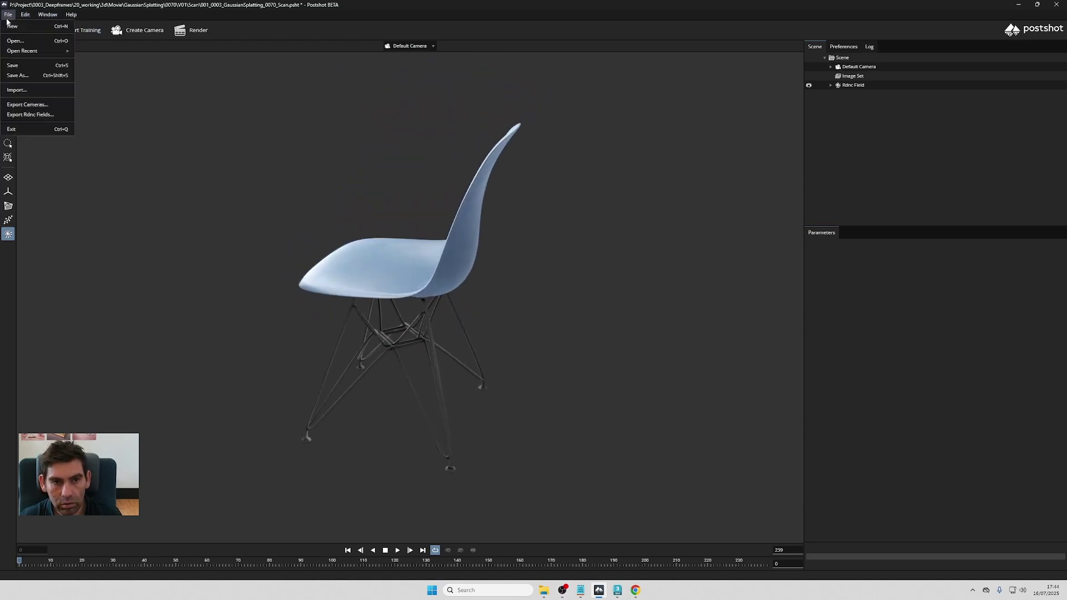
left_click(31, 115)
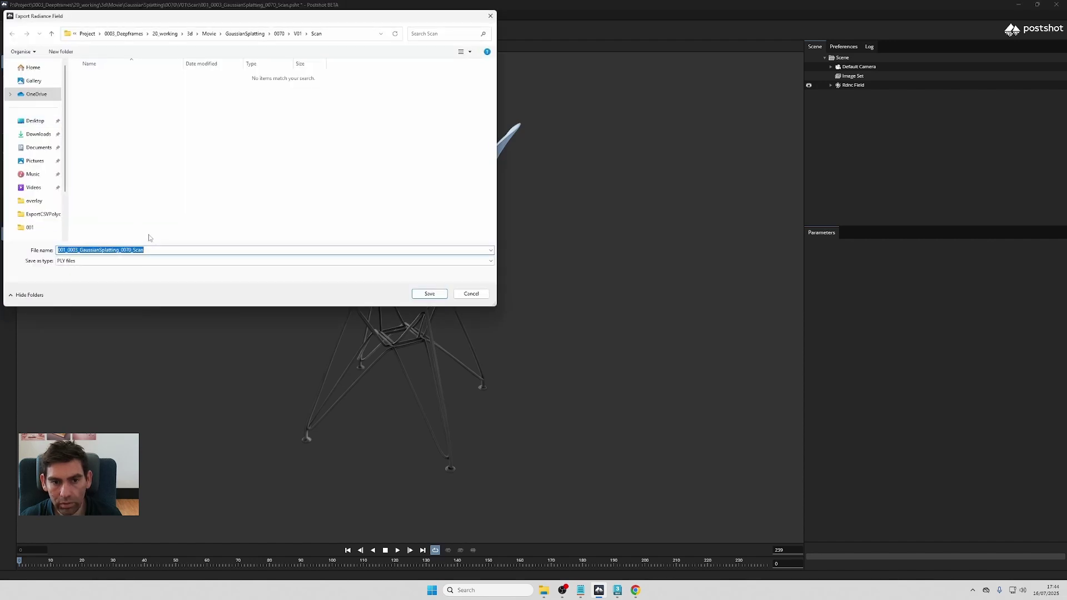